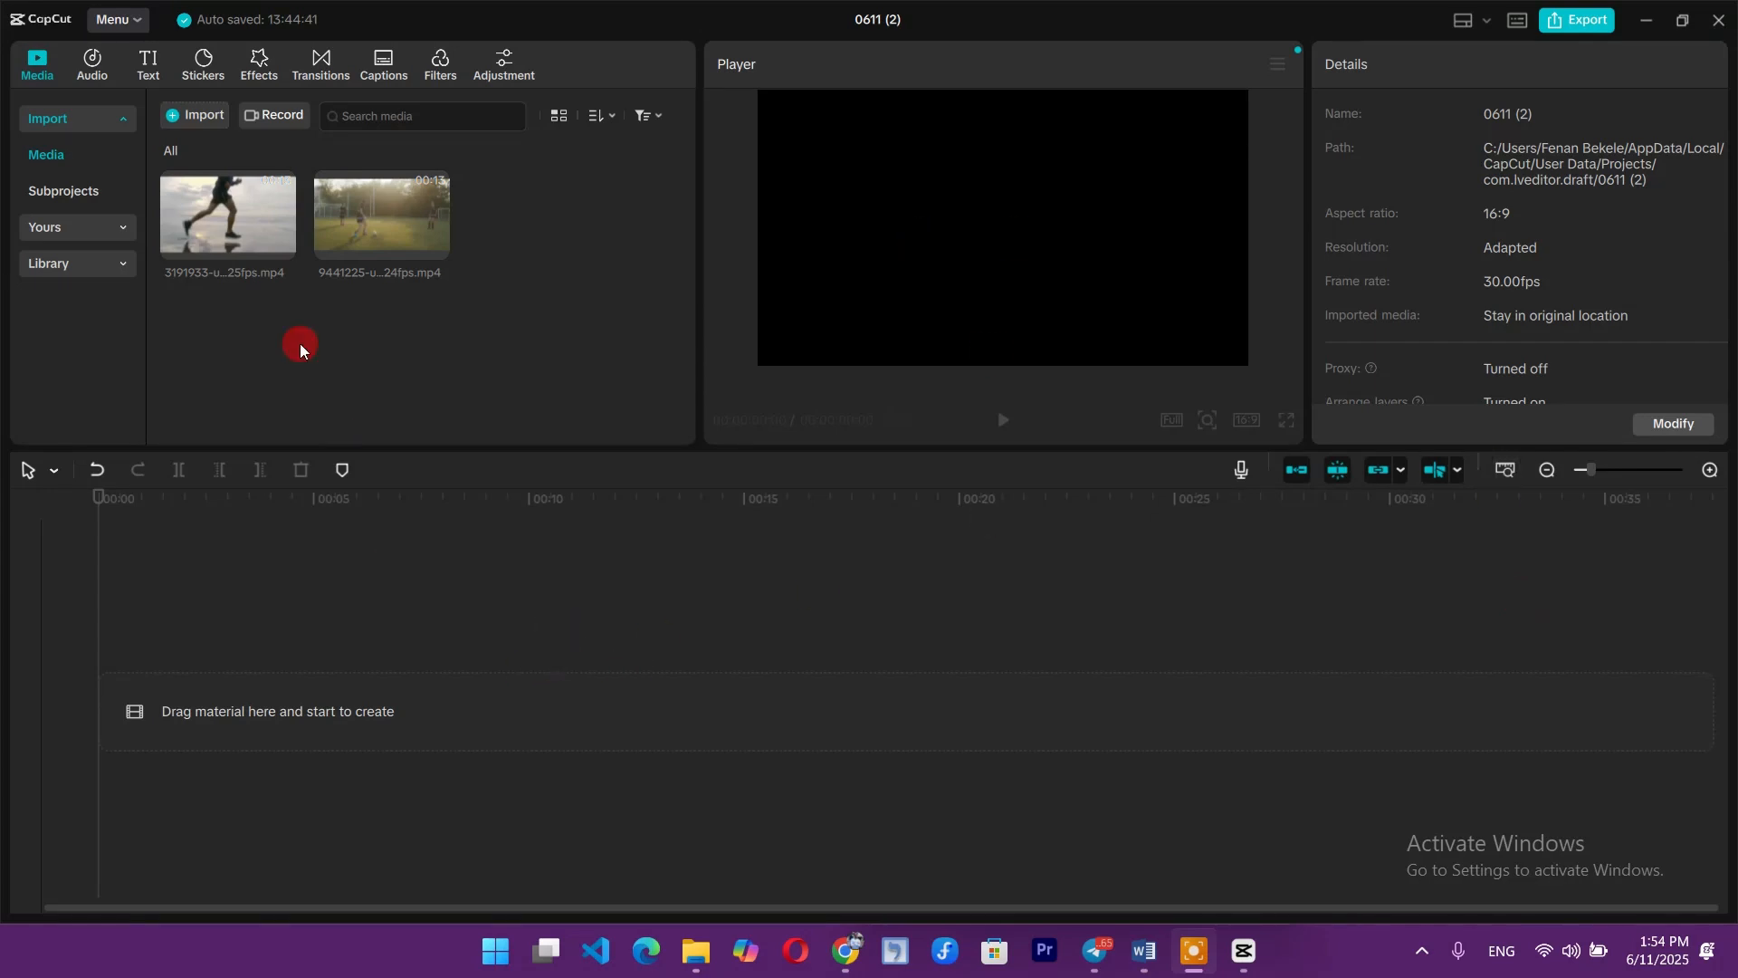
- Add the 9441225 soccer clip from the imported media to the start of the timeline
{"action": "left_click", "coordinate": [524, 301]}
{"action": "left_click_drag", "start_coordinate": [179, 224], "coordinate": [363, 360]}
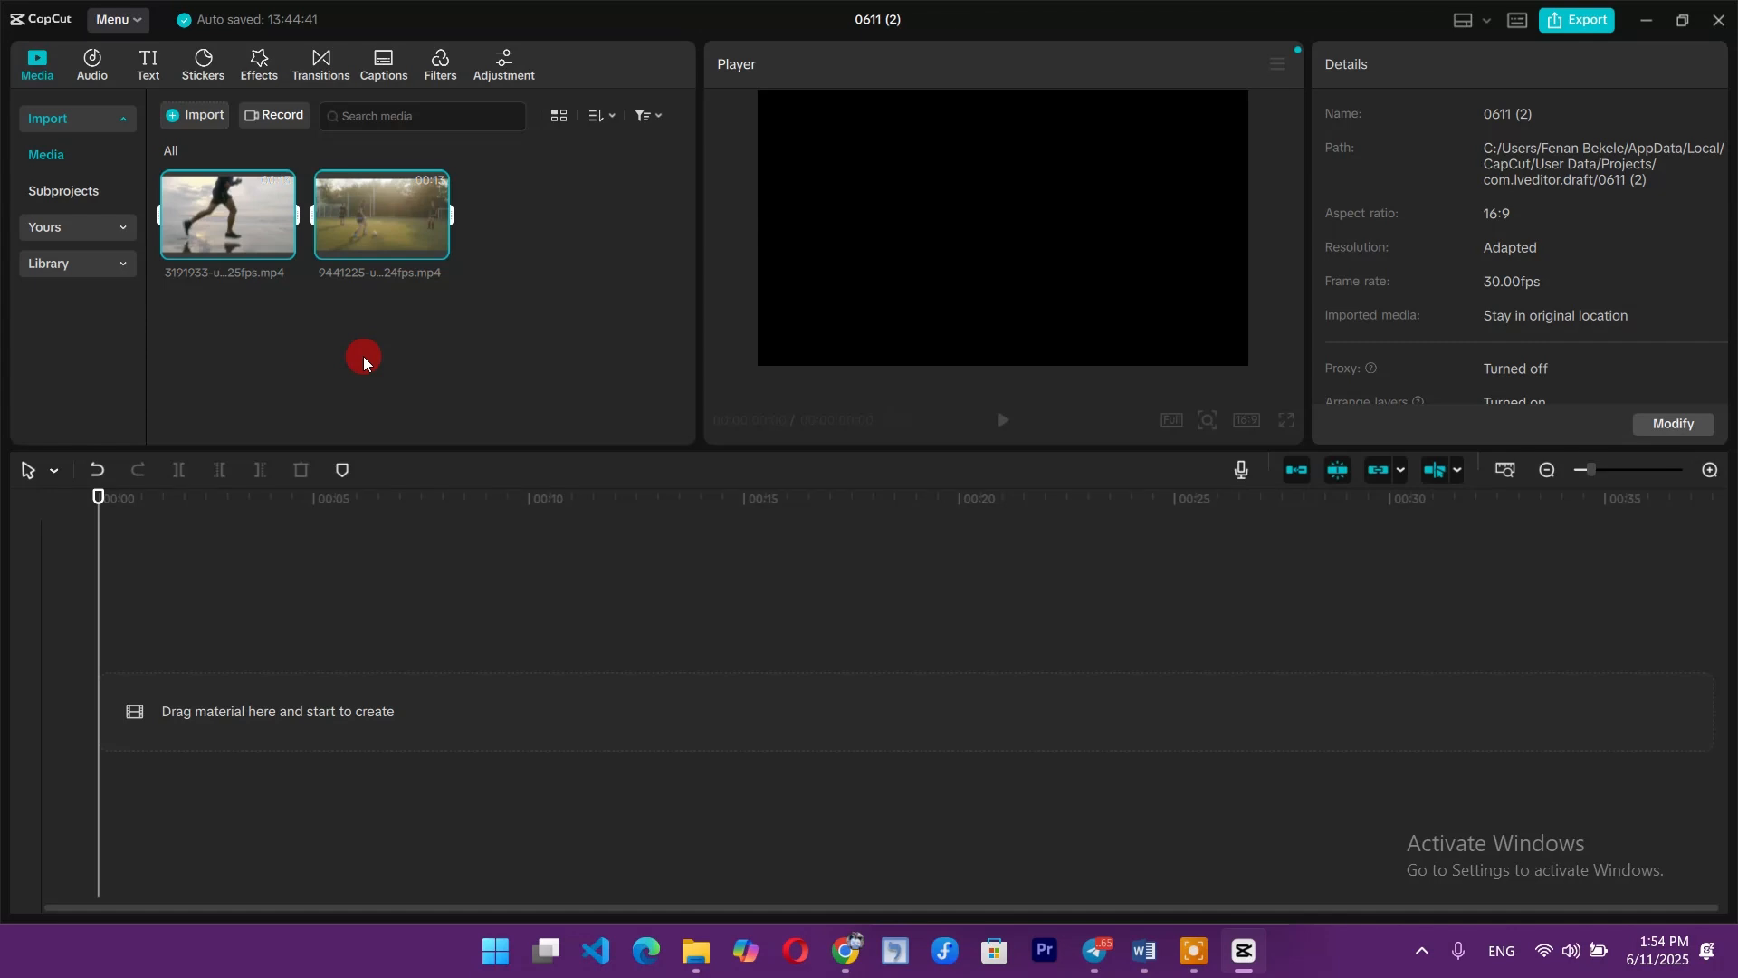
{"action": "left_click", "coordinate": [470, 370]}
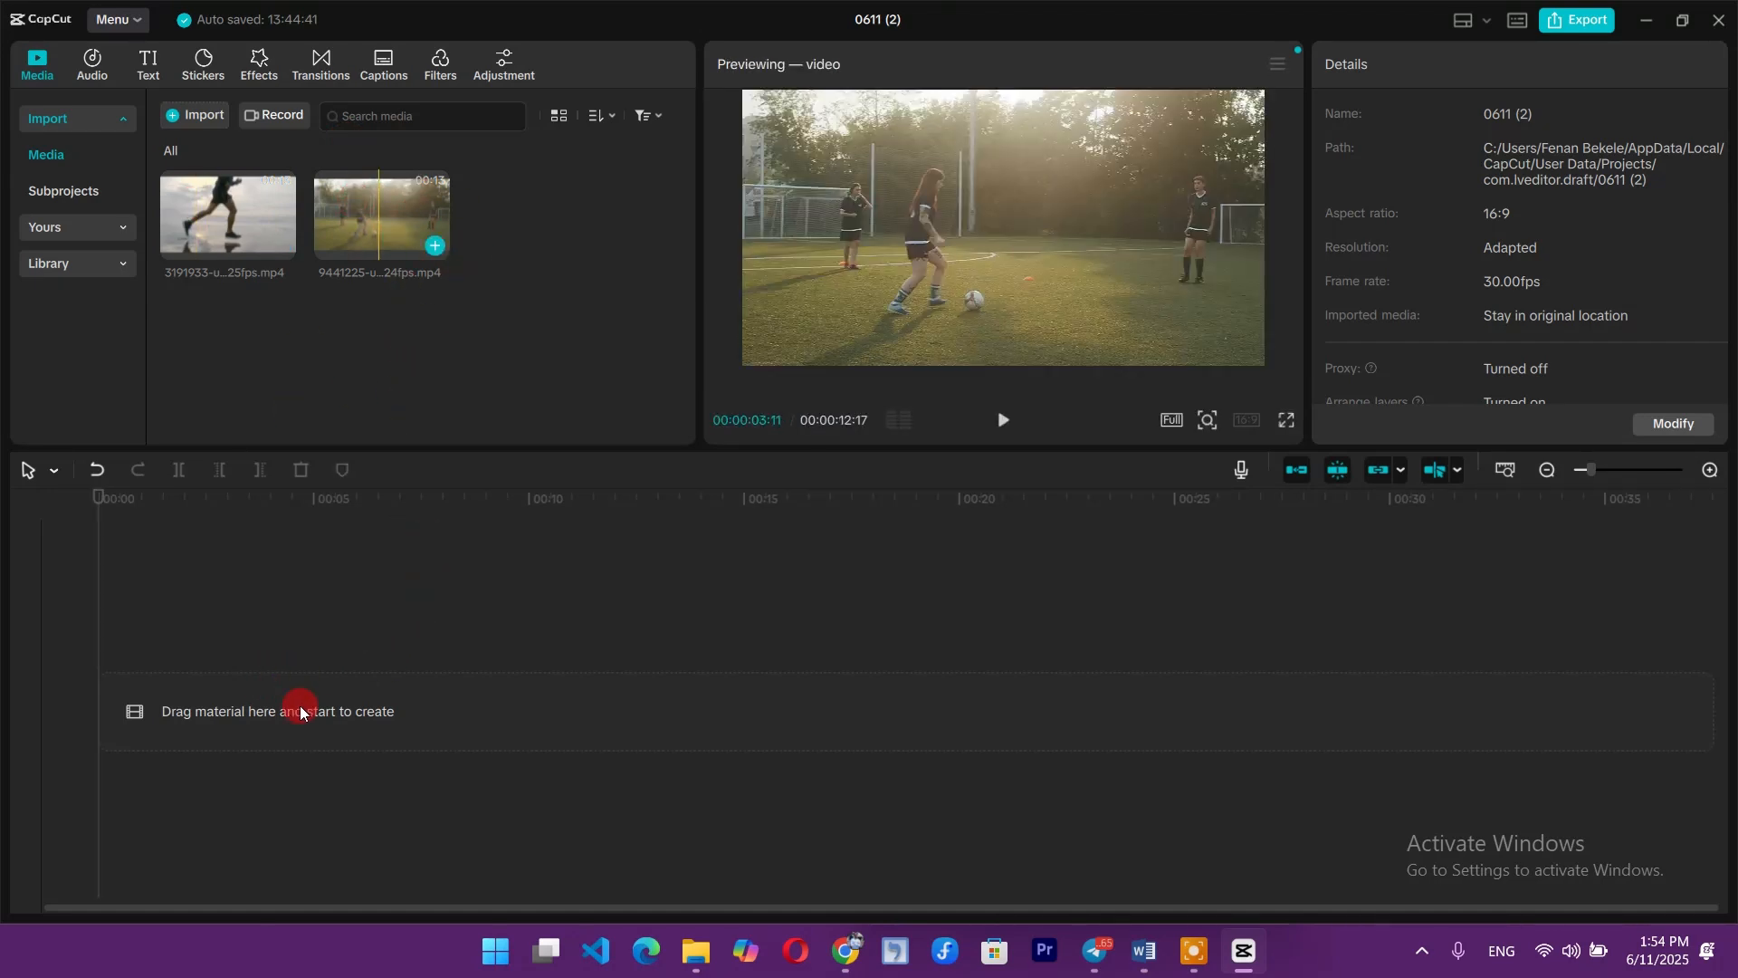
{"action": "left_click_drag", "start_coordinate": [302, 712], "coordinate": [299, 711]}
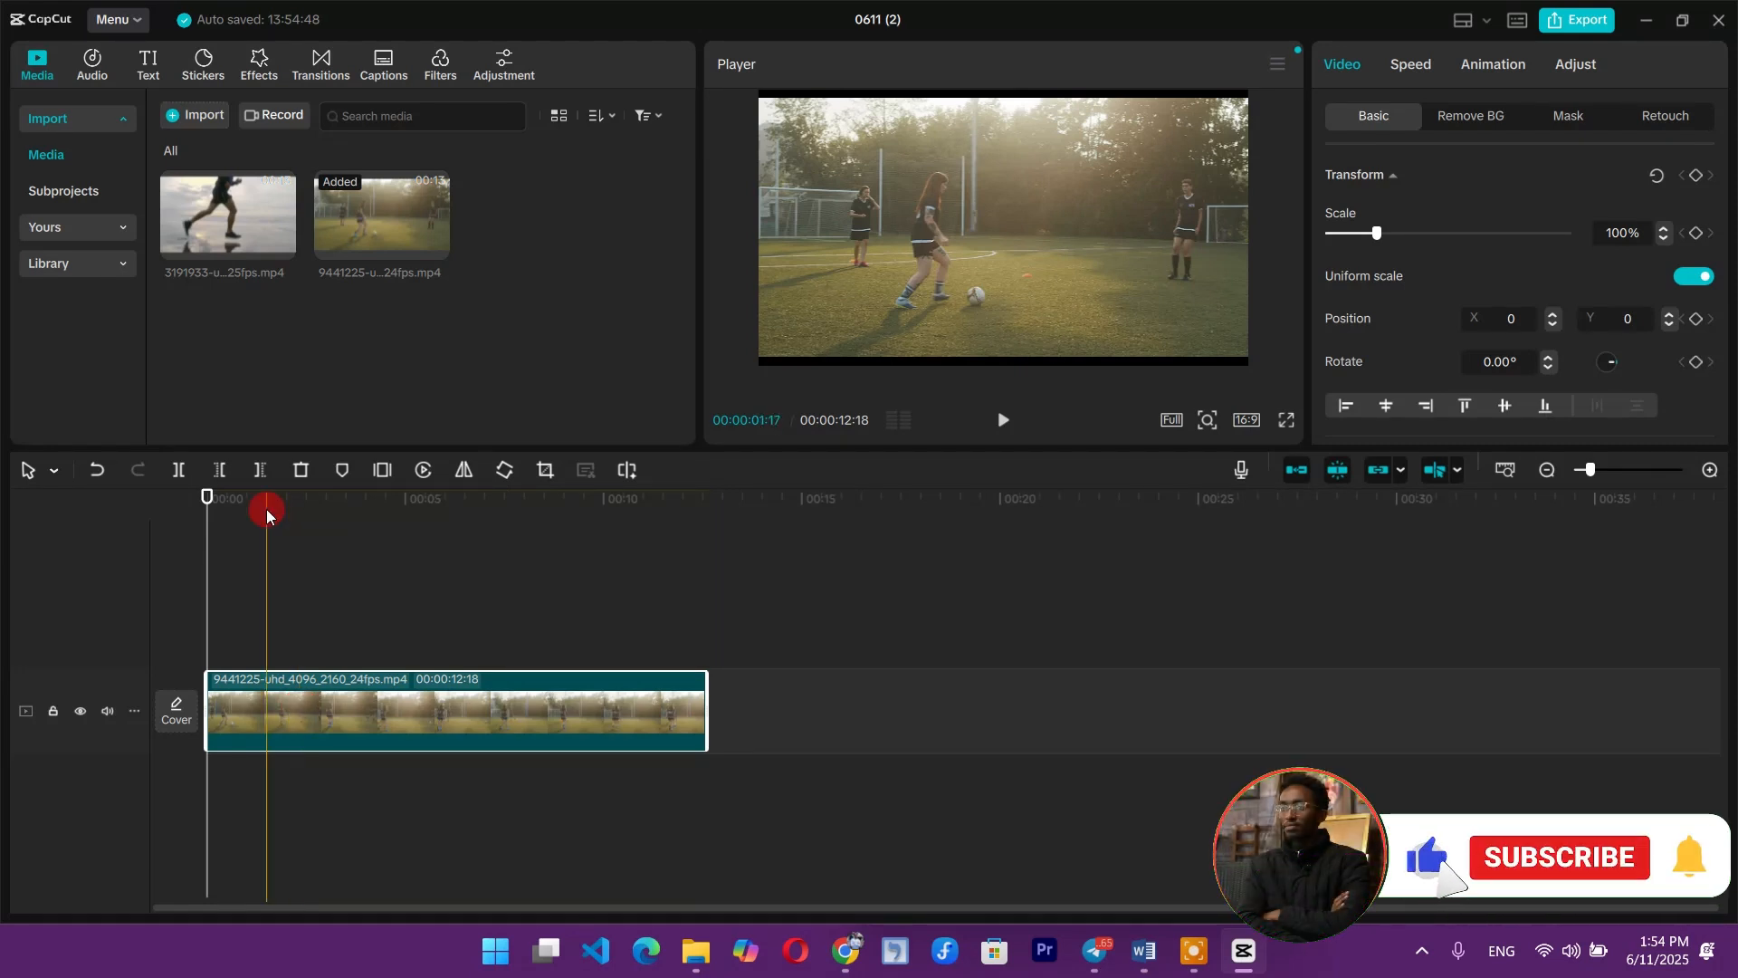
- Play through the soccer clip from its beginning to review the footage
{"action": "scroll", "coordinate": [411, 613], "scroll_direction": "up", "scroll_amount": 2}
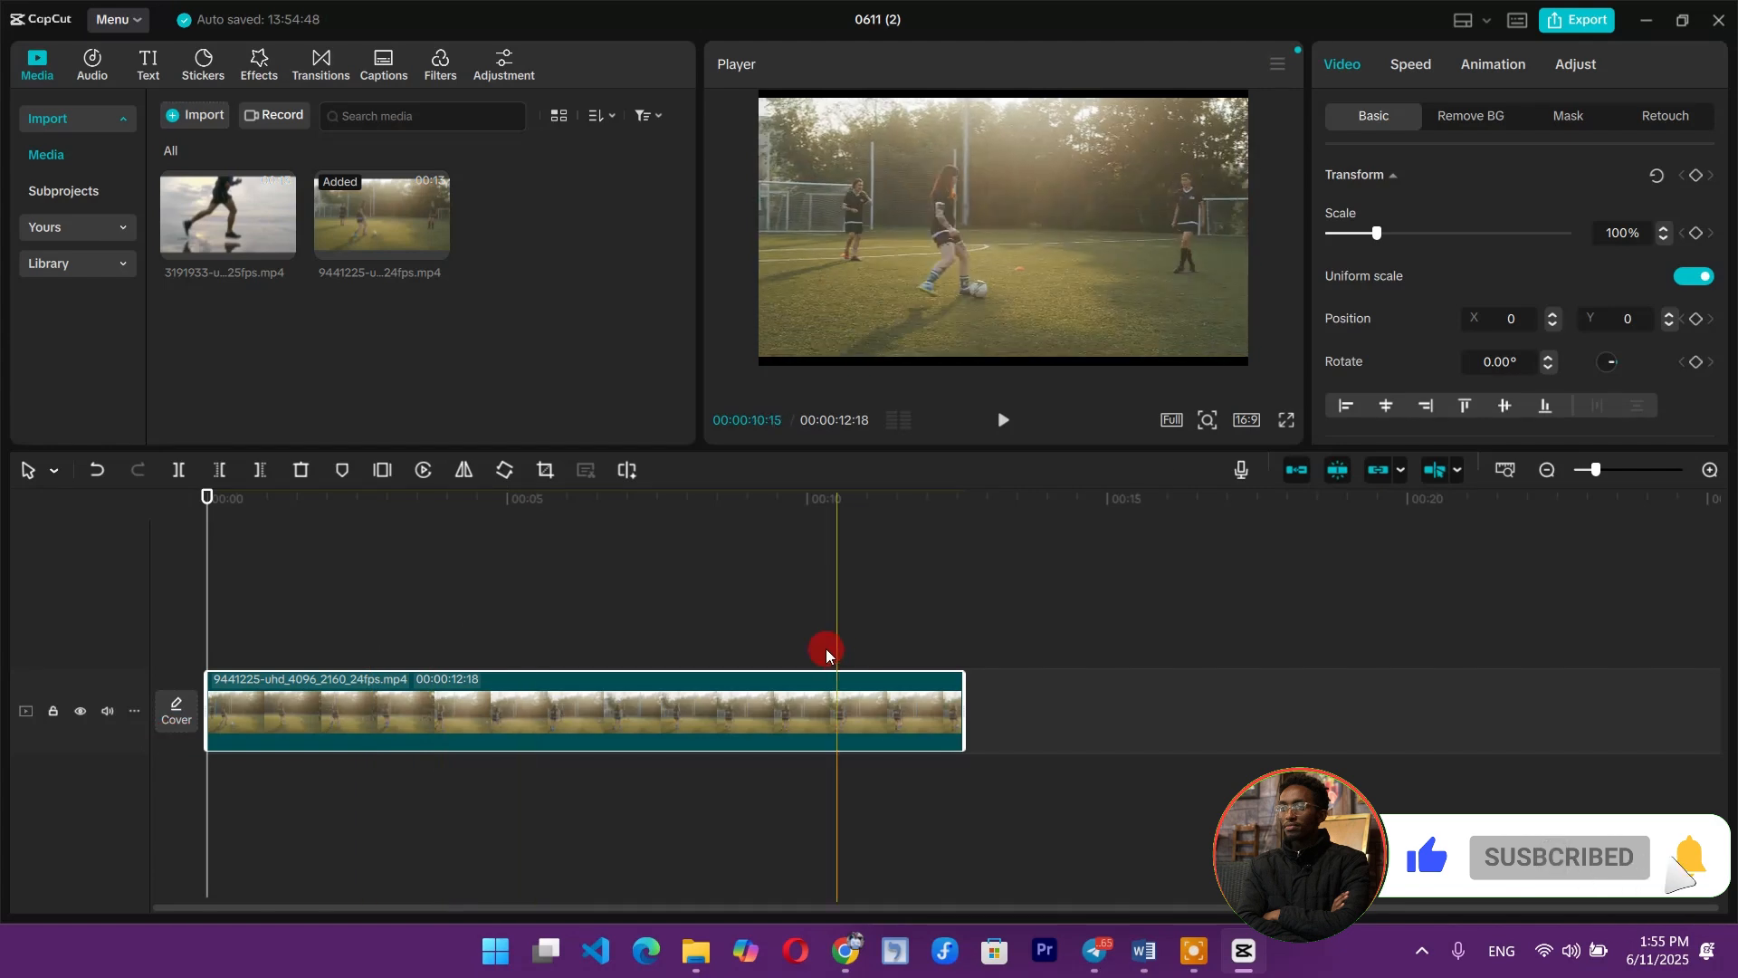
{"action": "left_click_drag", "start_coordinate": [340, 577], "coordinate": [119, 590]}
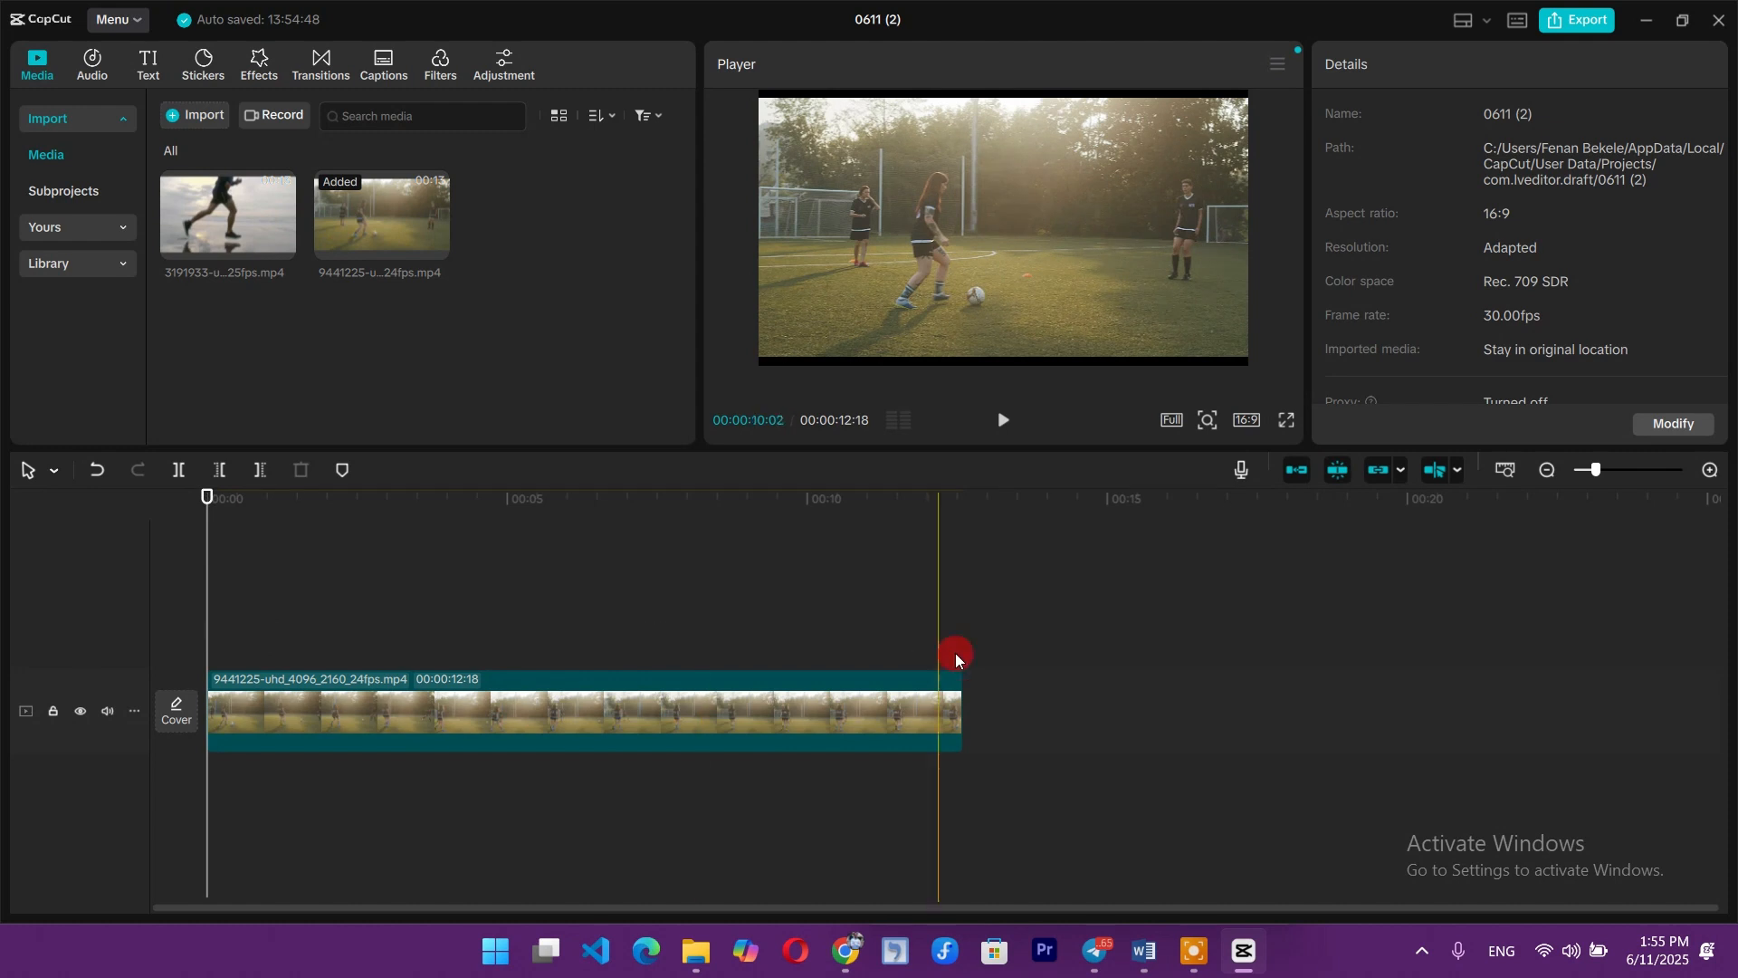
{"action": "scroll", "coordinate": [959, 609], "scroll_direction": "up", "scroll_amount": 1}
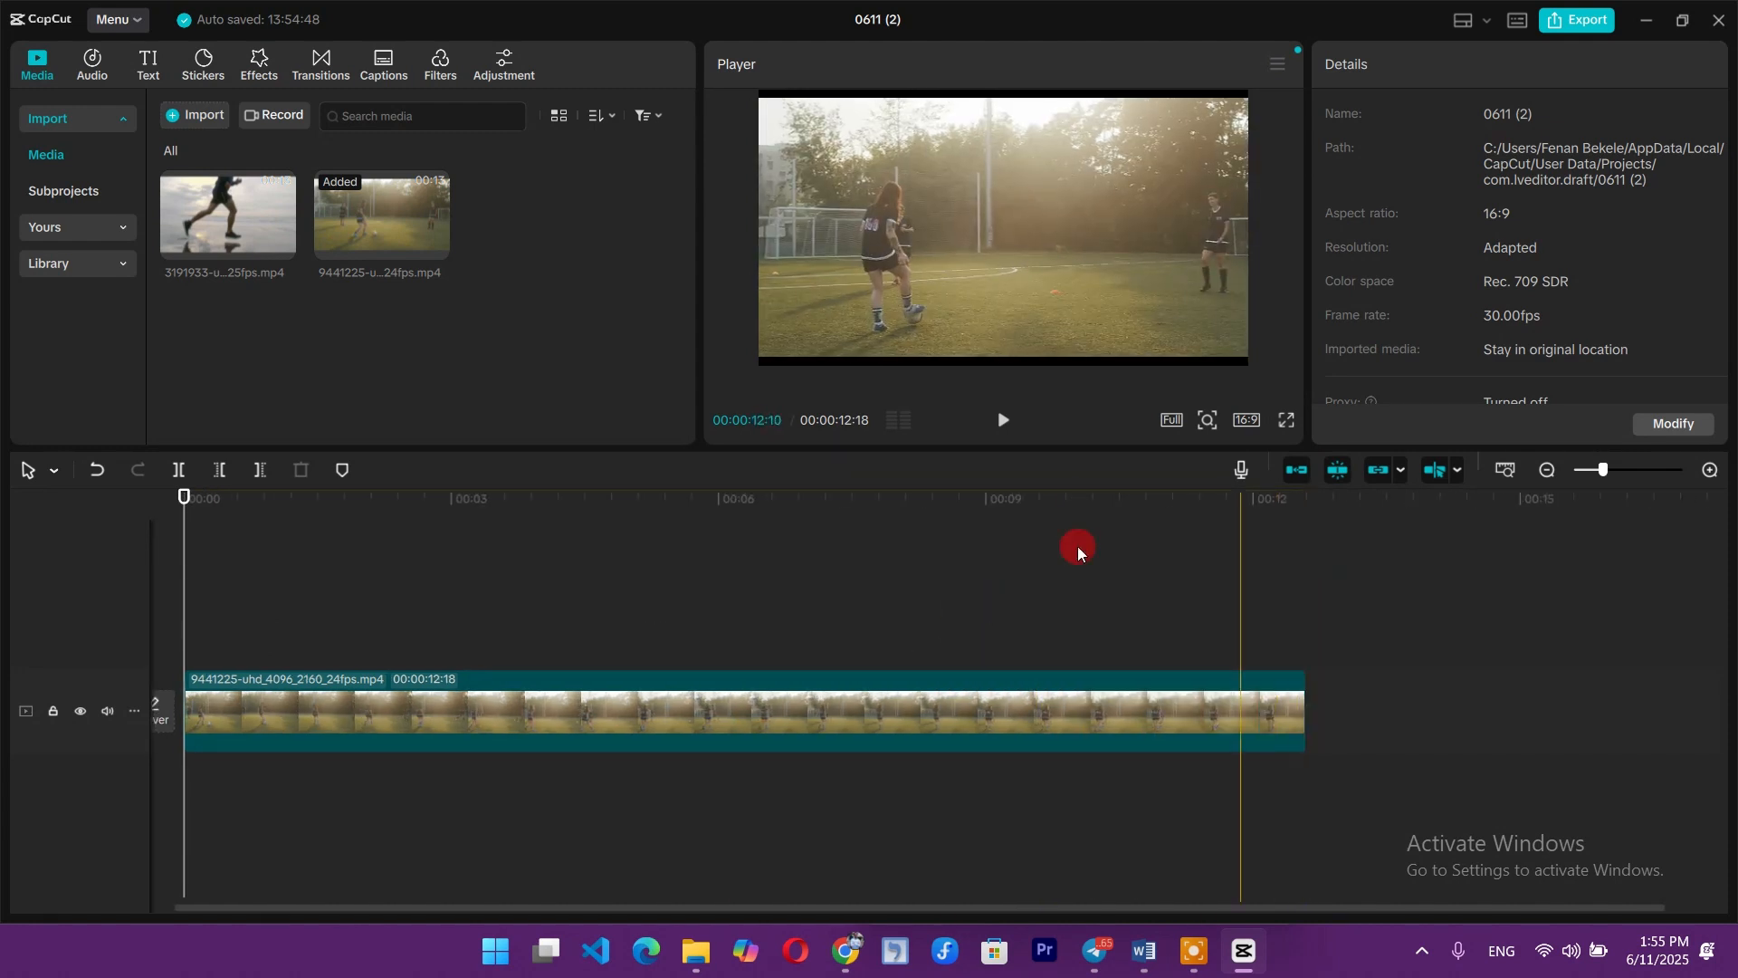
{"action": "scroll", "coordinate": [224, 607], "scroll_direction": "left", "scroll_amount": 1}
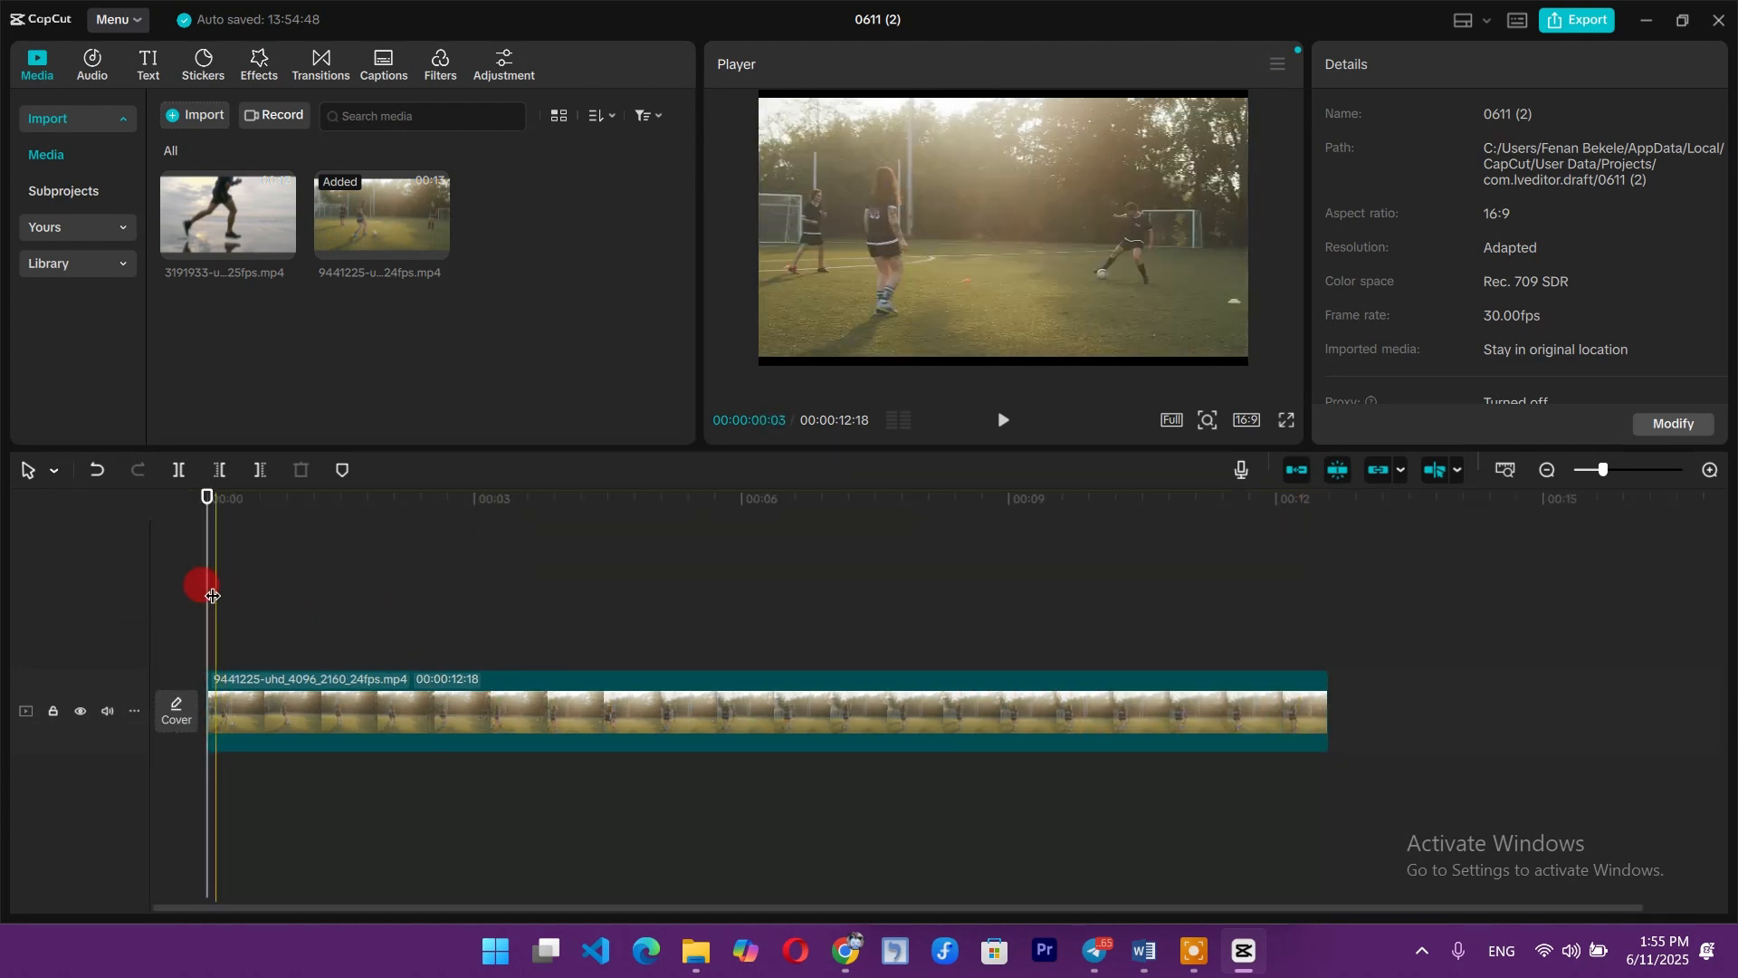
{"action": "key", "text": "space"}
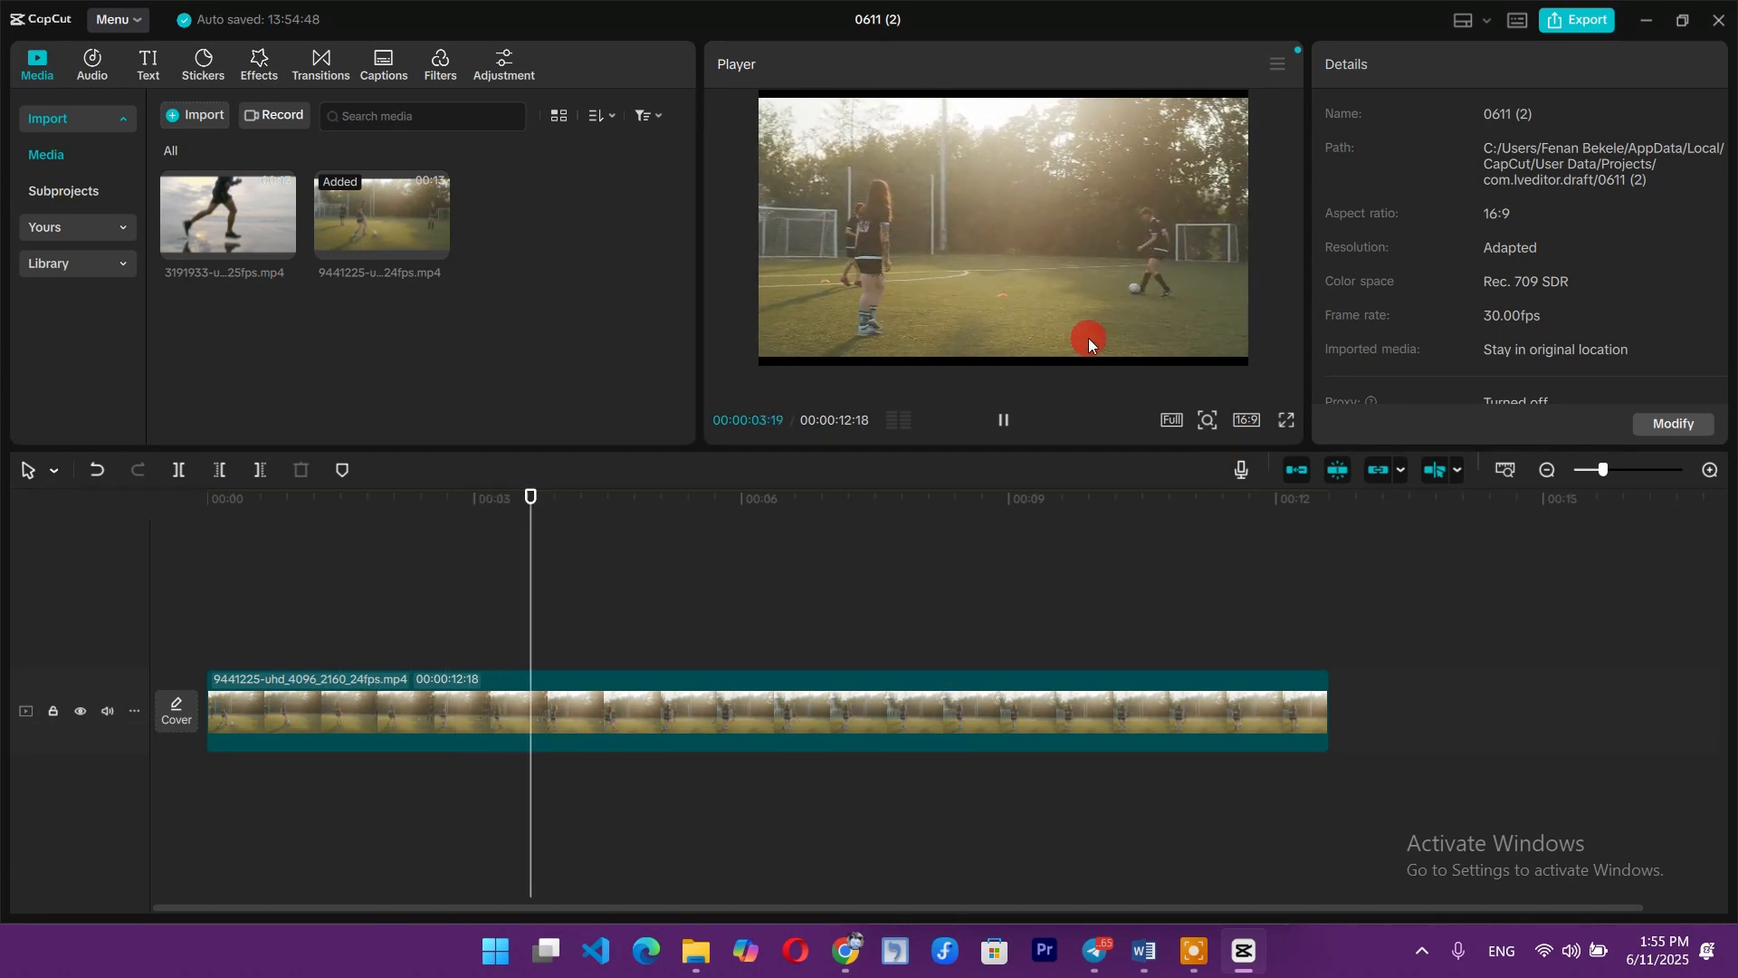
{"action": "key", "text": "space"}
{"action": "key", "text": "space"}
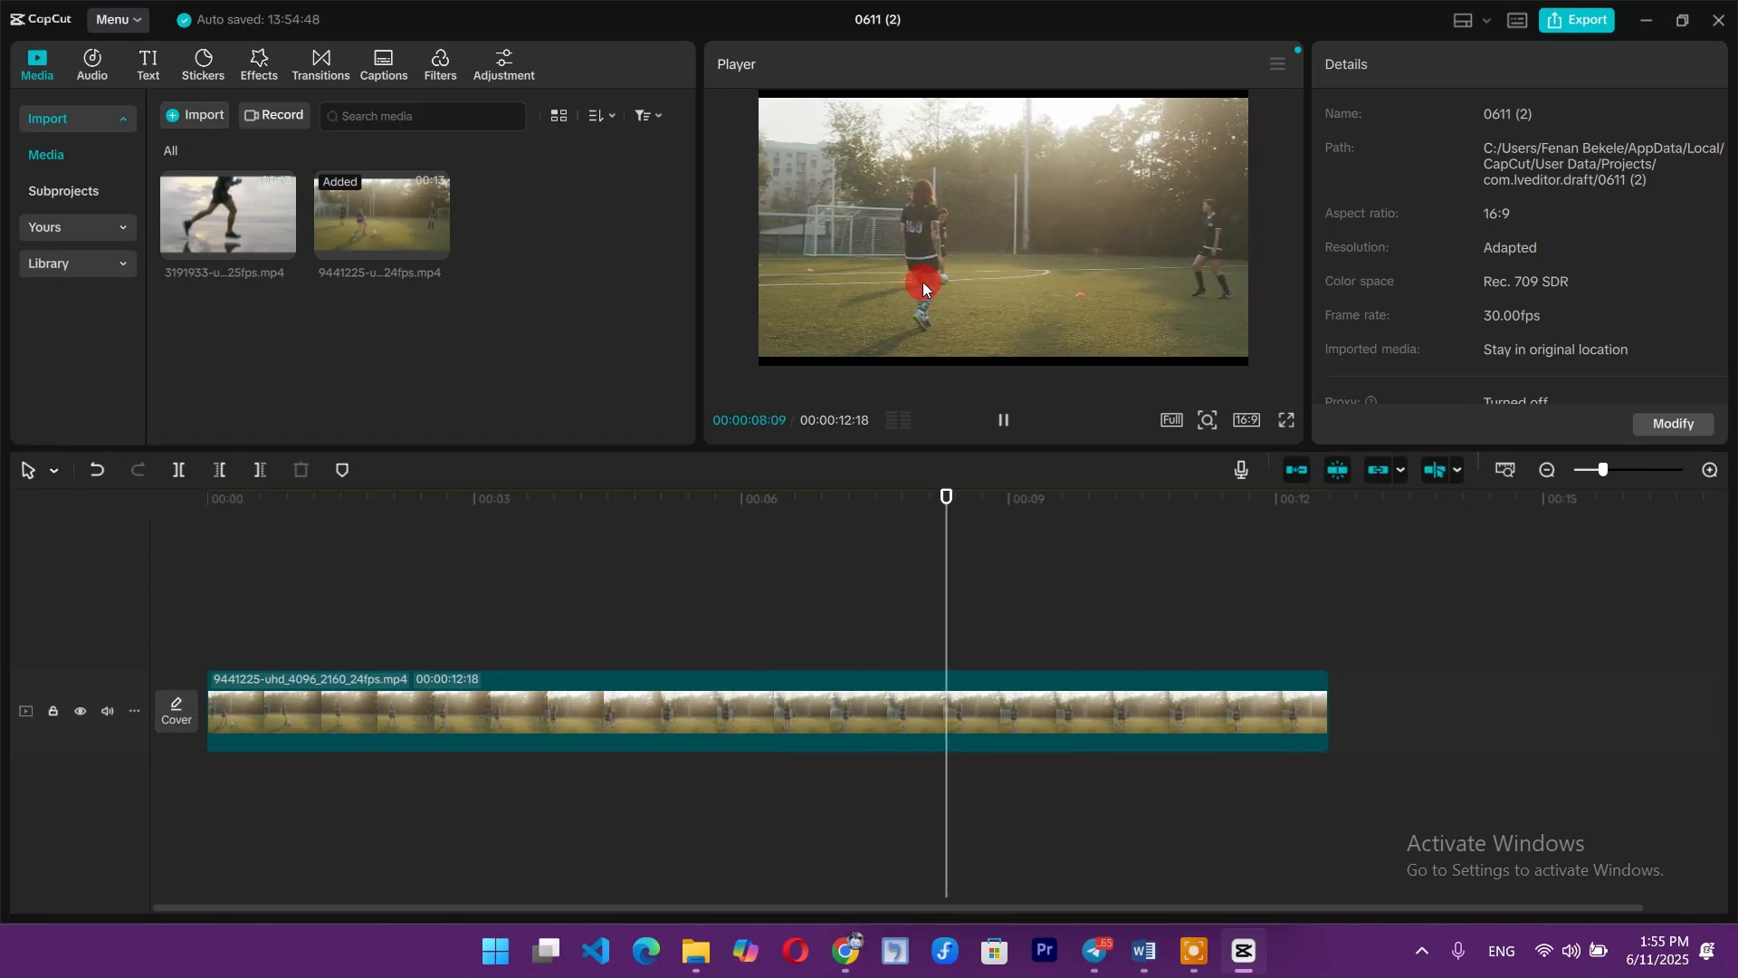
{"action": "key", "text": "space"}
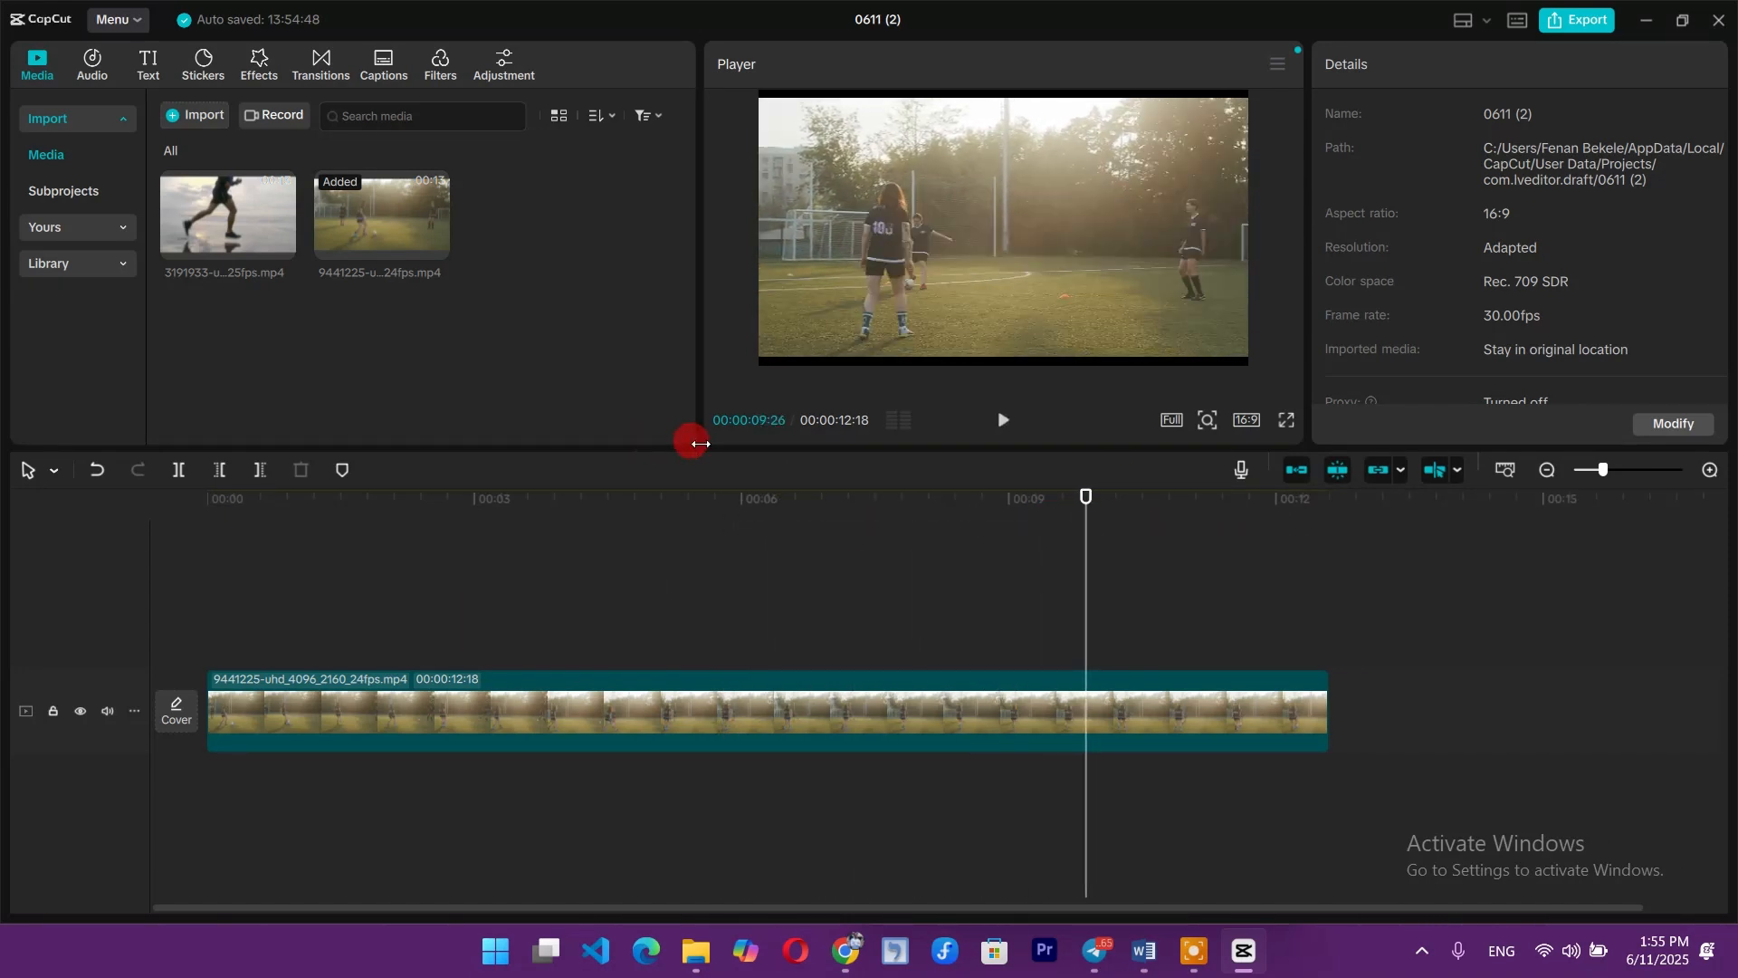
- Enlarge the video preview area in both height and width
{"action": "left_click_drag", "start_coordinate": [752, 479], "coordinate": [749, 557]}
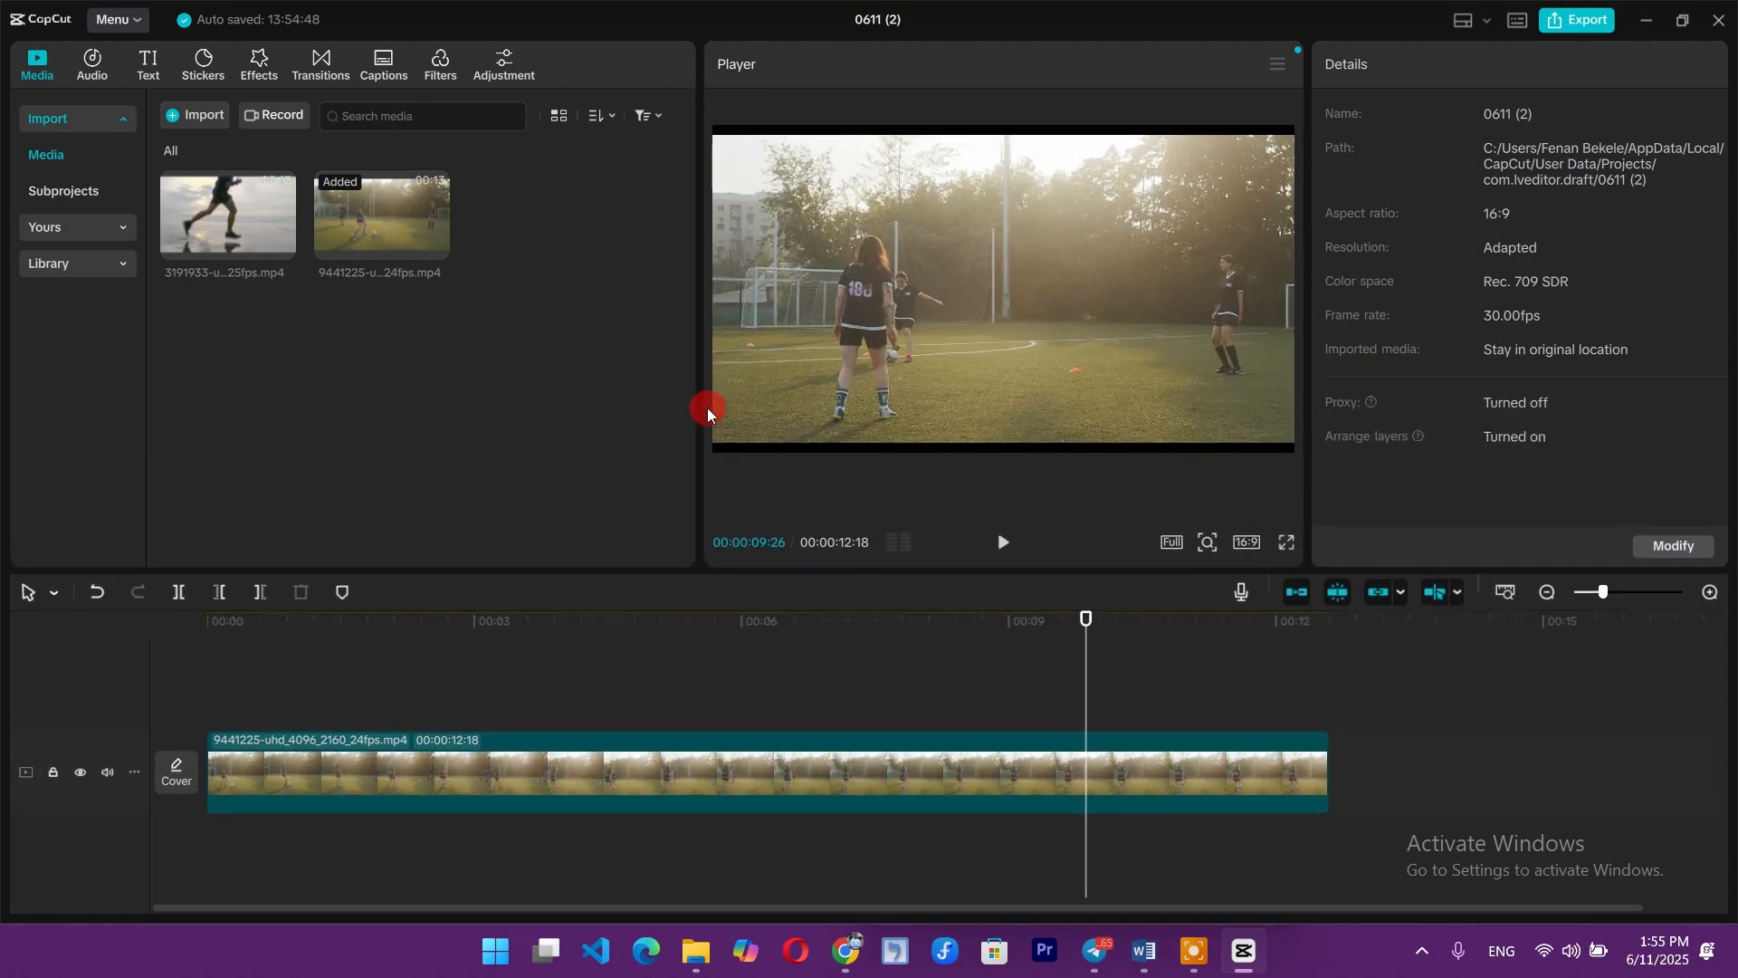
{"action": "left_click_drag", "start_coordinate": [703, 404], "coordinate": [540, 404]}
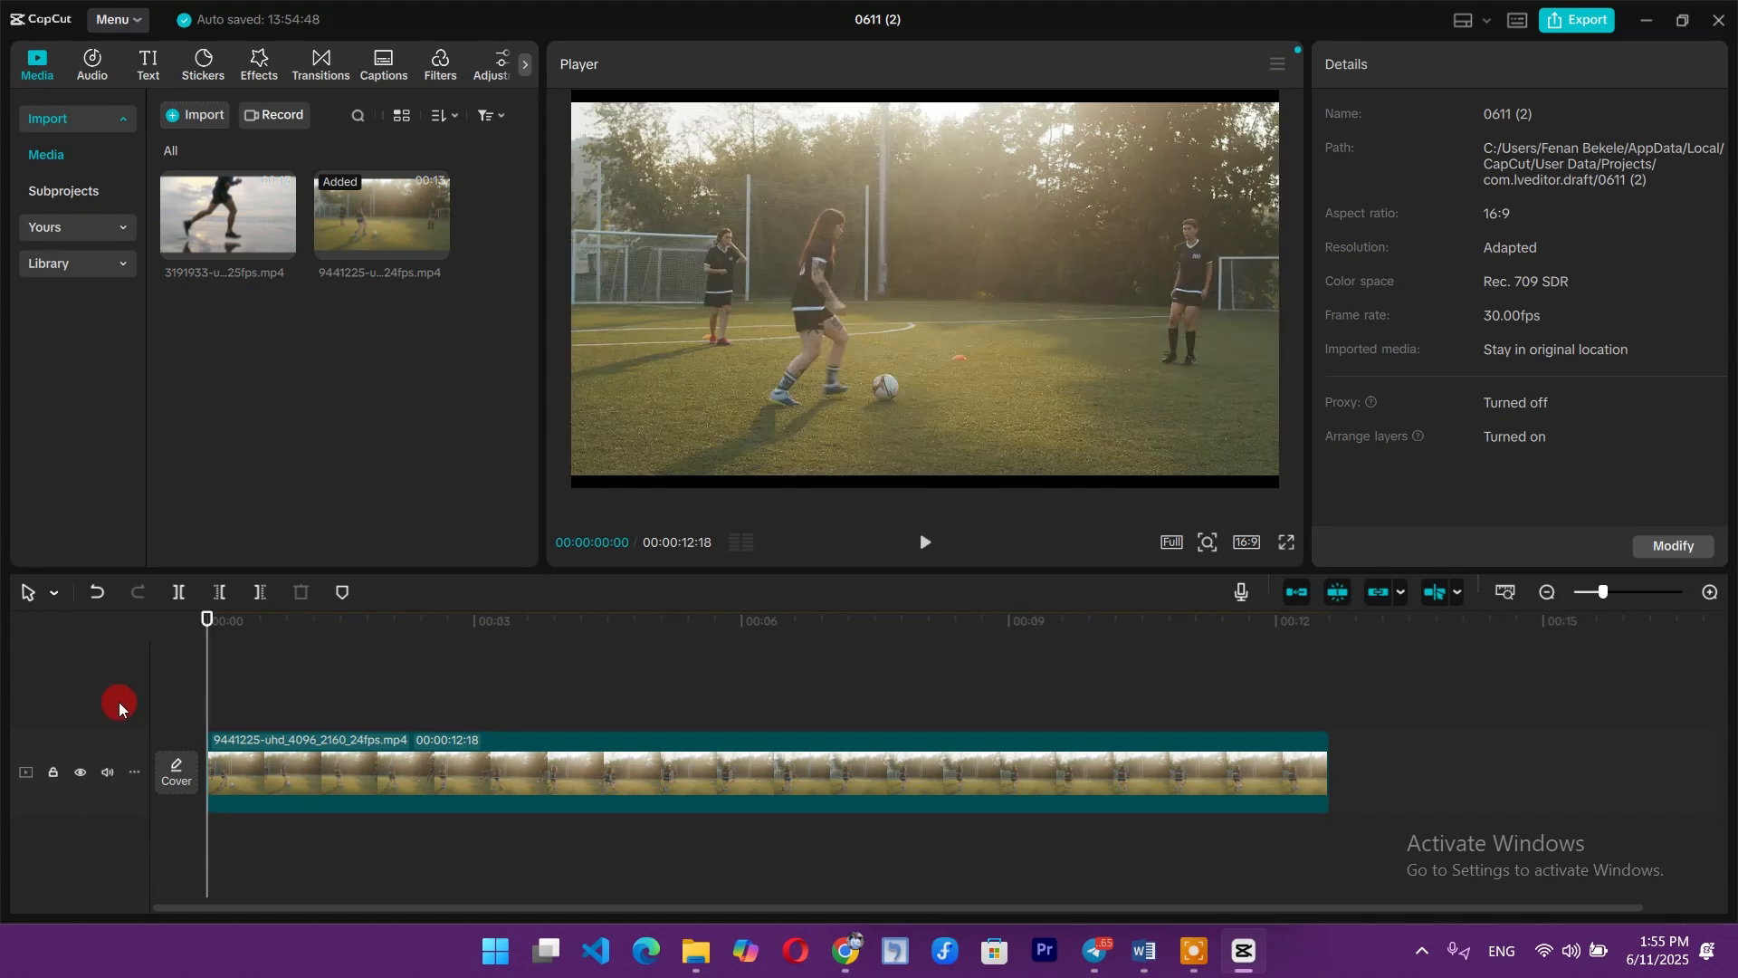
- Add a default text clip above the start of the video and change its wording to "Subscribe"
{"action": "left_click", "coordinate": [150, 66]}
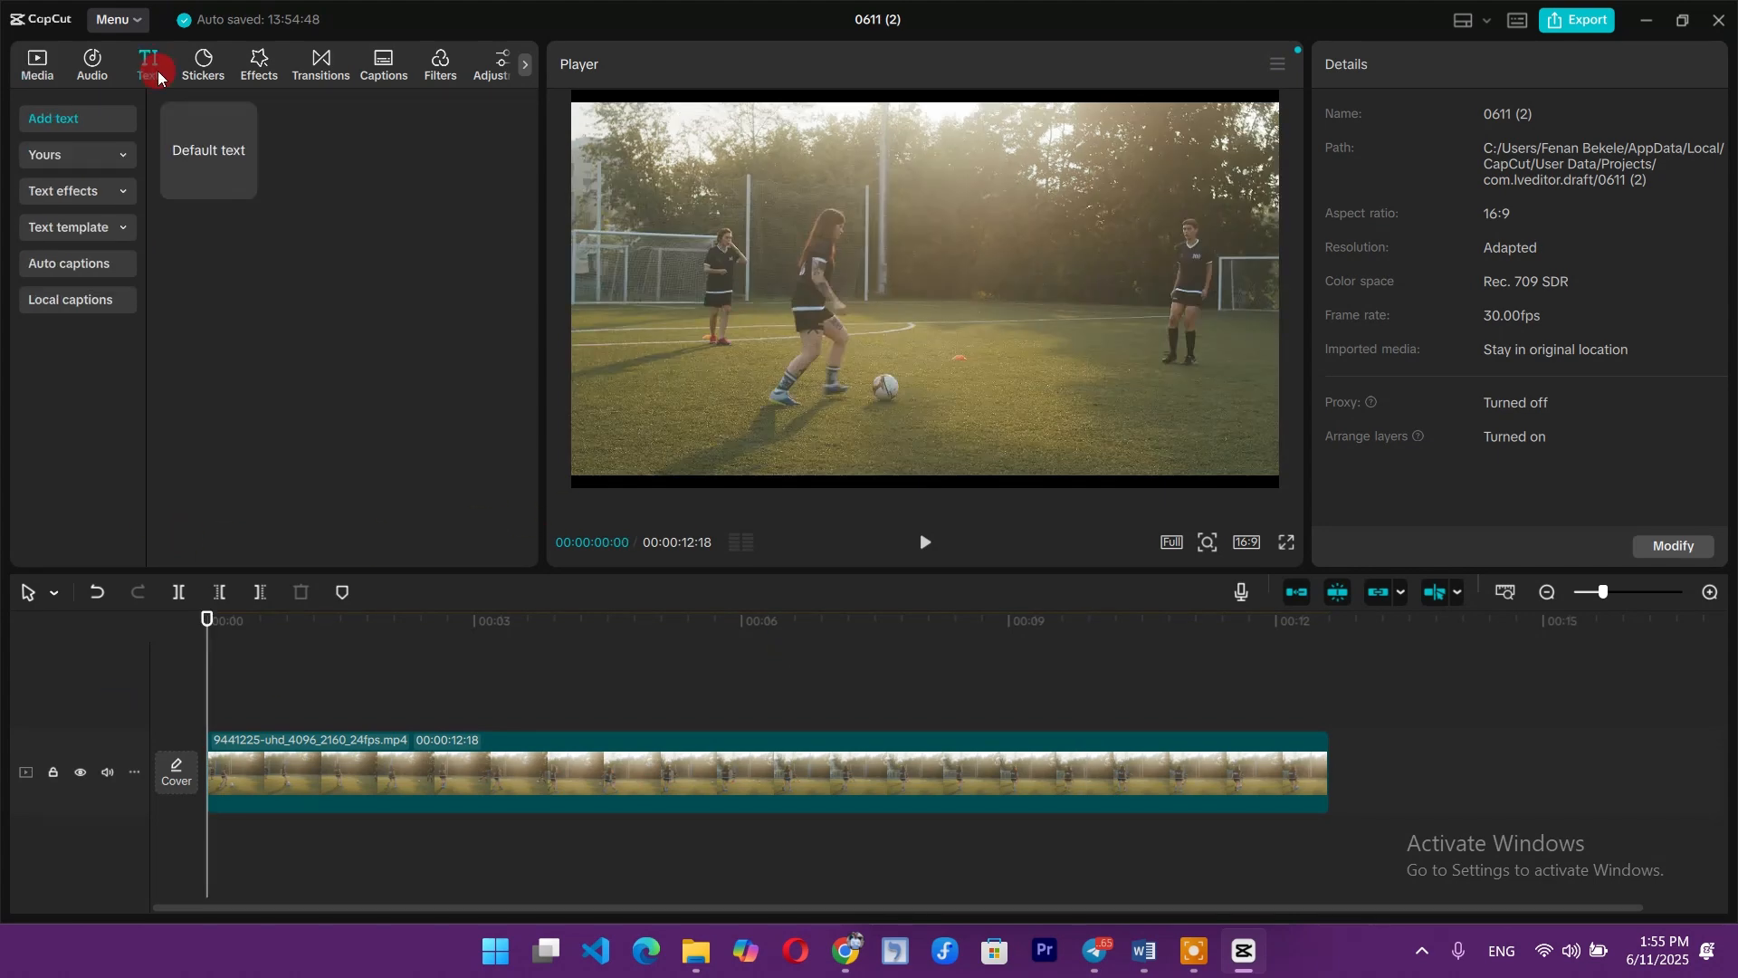
{"action": "left_click_drag", "start_coordinate": [178, 138], "coordinate": [233, 713]}
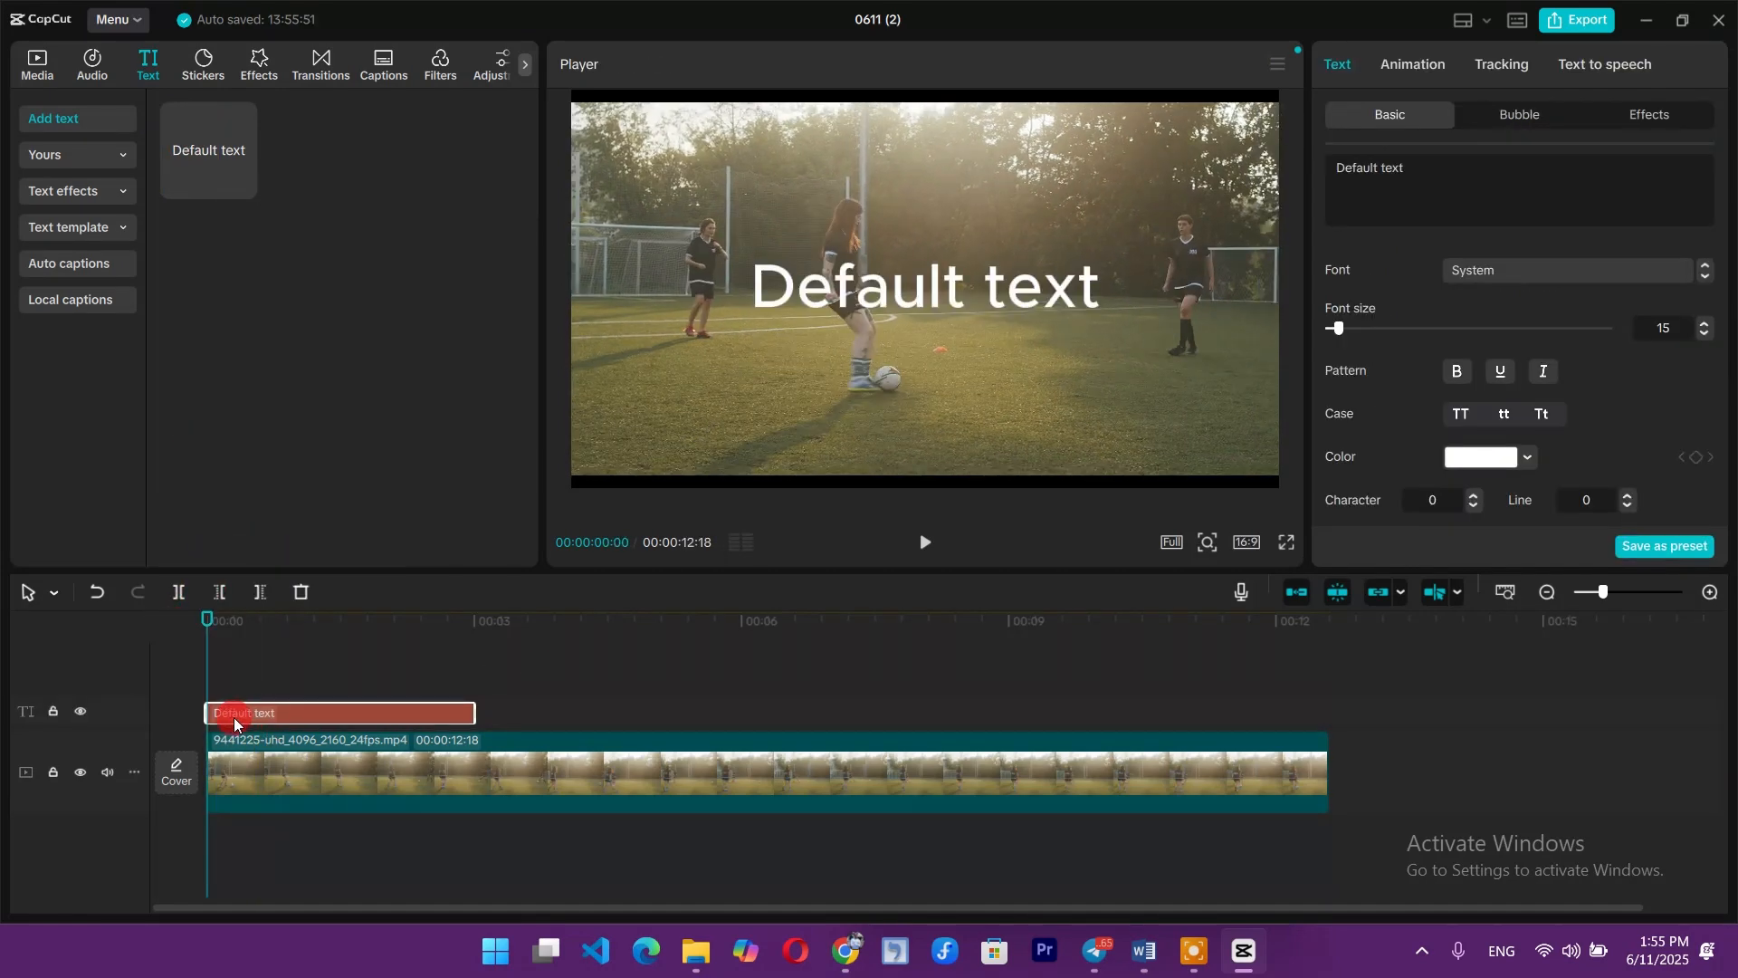
{"action": "double_click", "coordinate": [953, 282]}
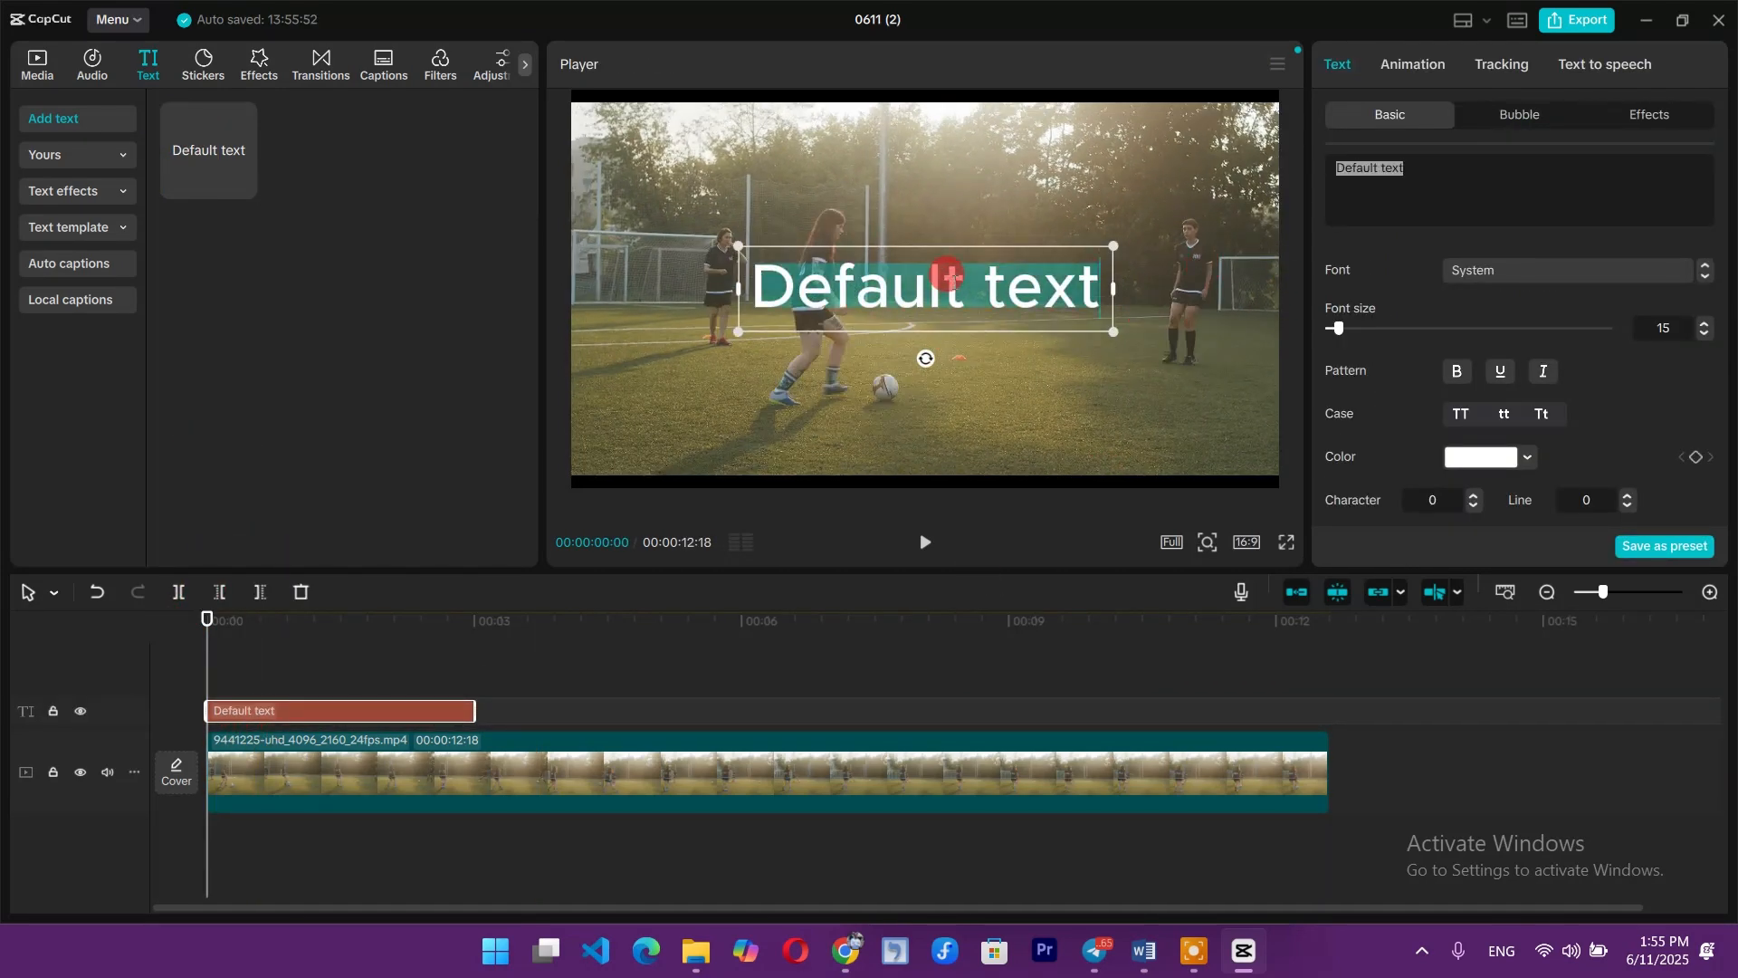
{"action": "type", "text": "S"}
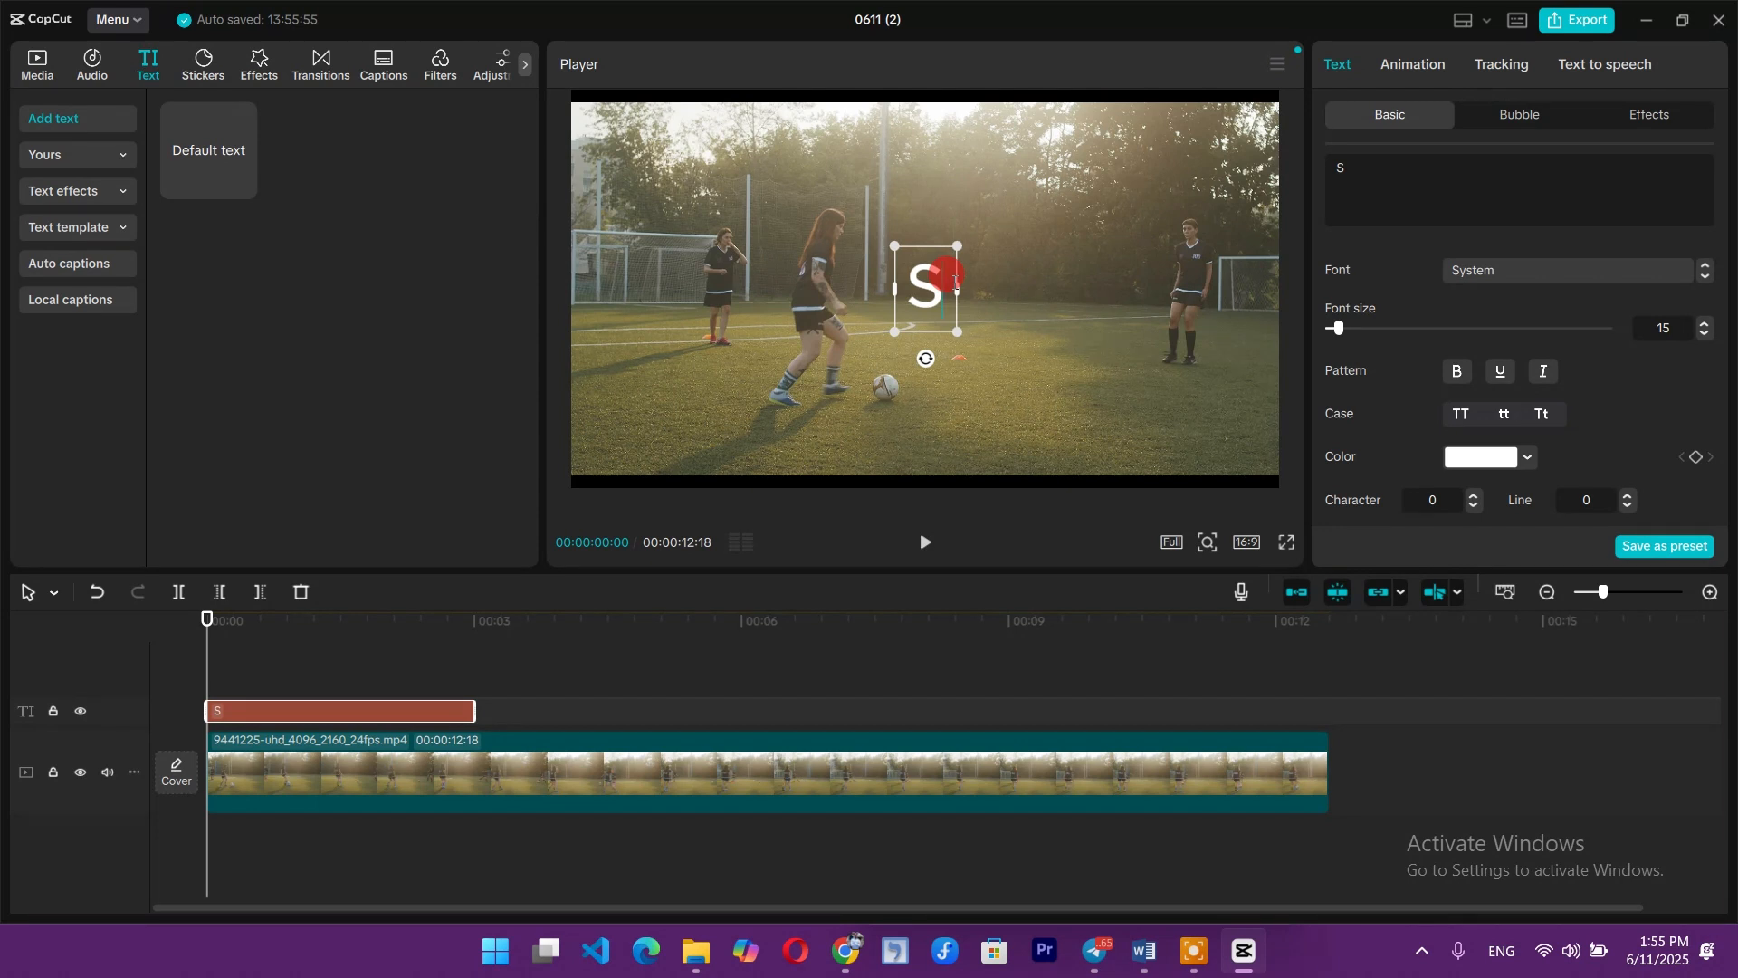
{"action": "type", "text": "ubscri"}
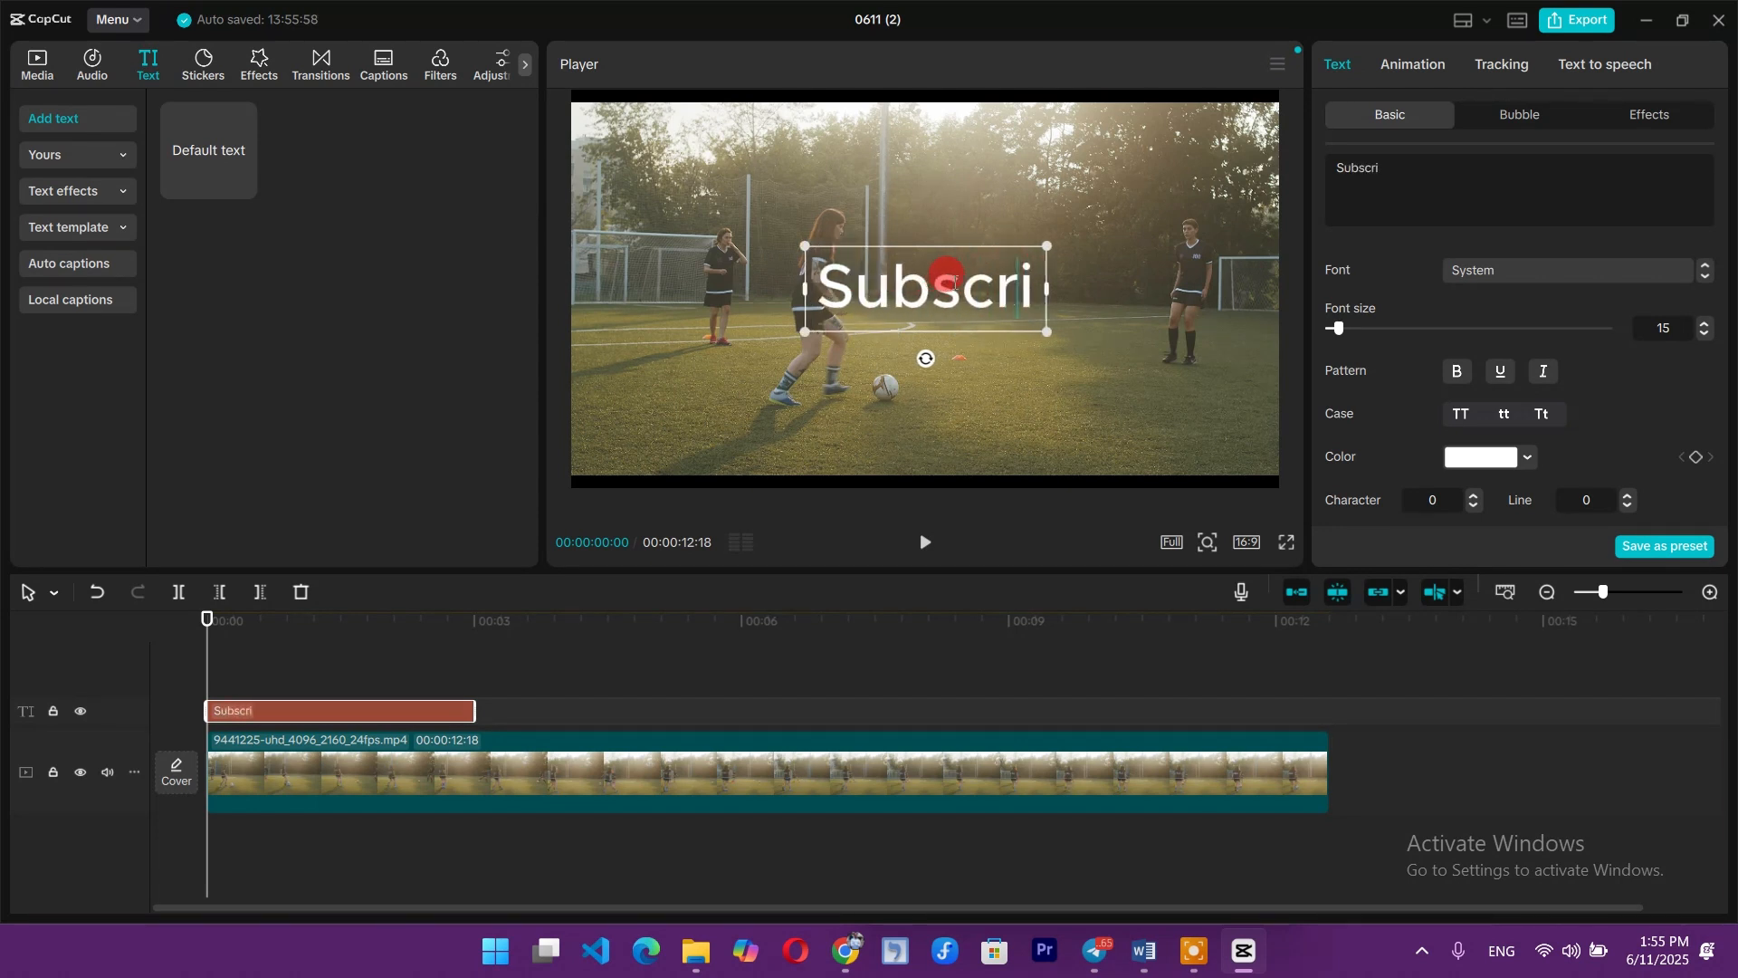
{"action": "type", "text": "be"}
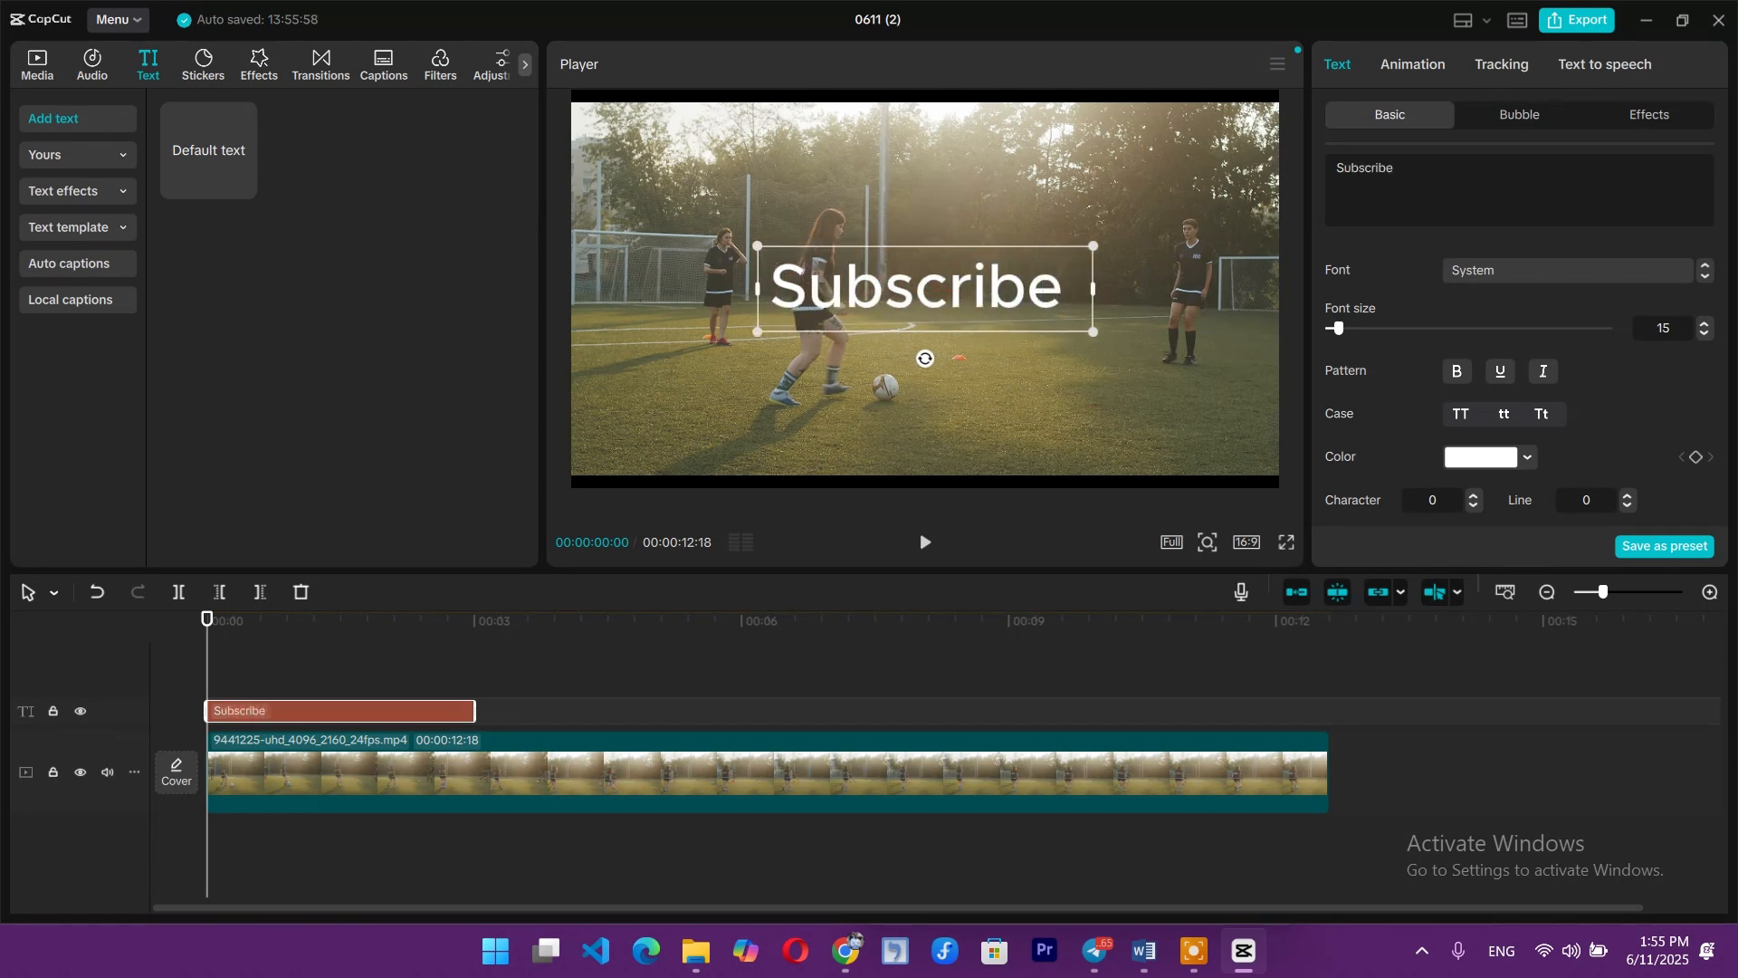
- Set the Subscribe text's font to semayawi font Condensed and its colour to blue 0061FF
{"action": "left_click", "coordinate": [1540, 283]}
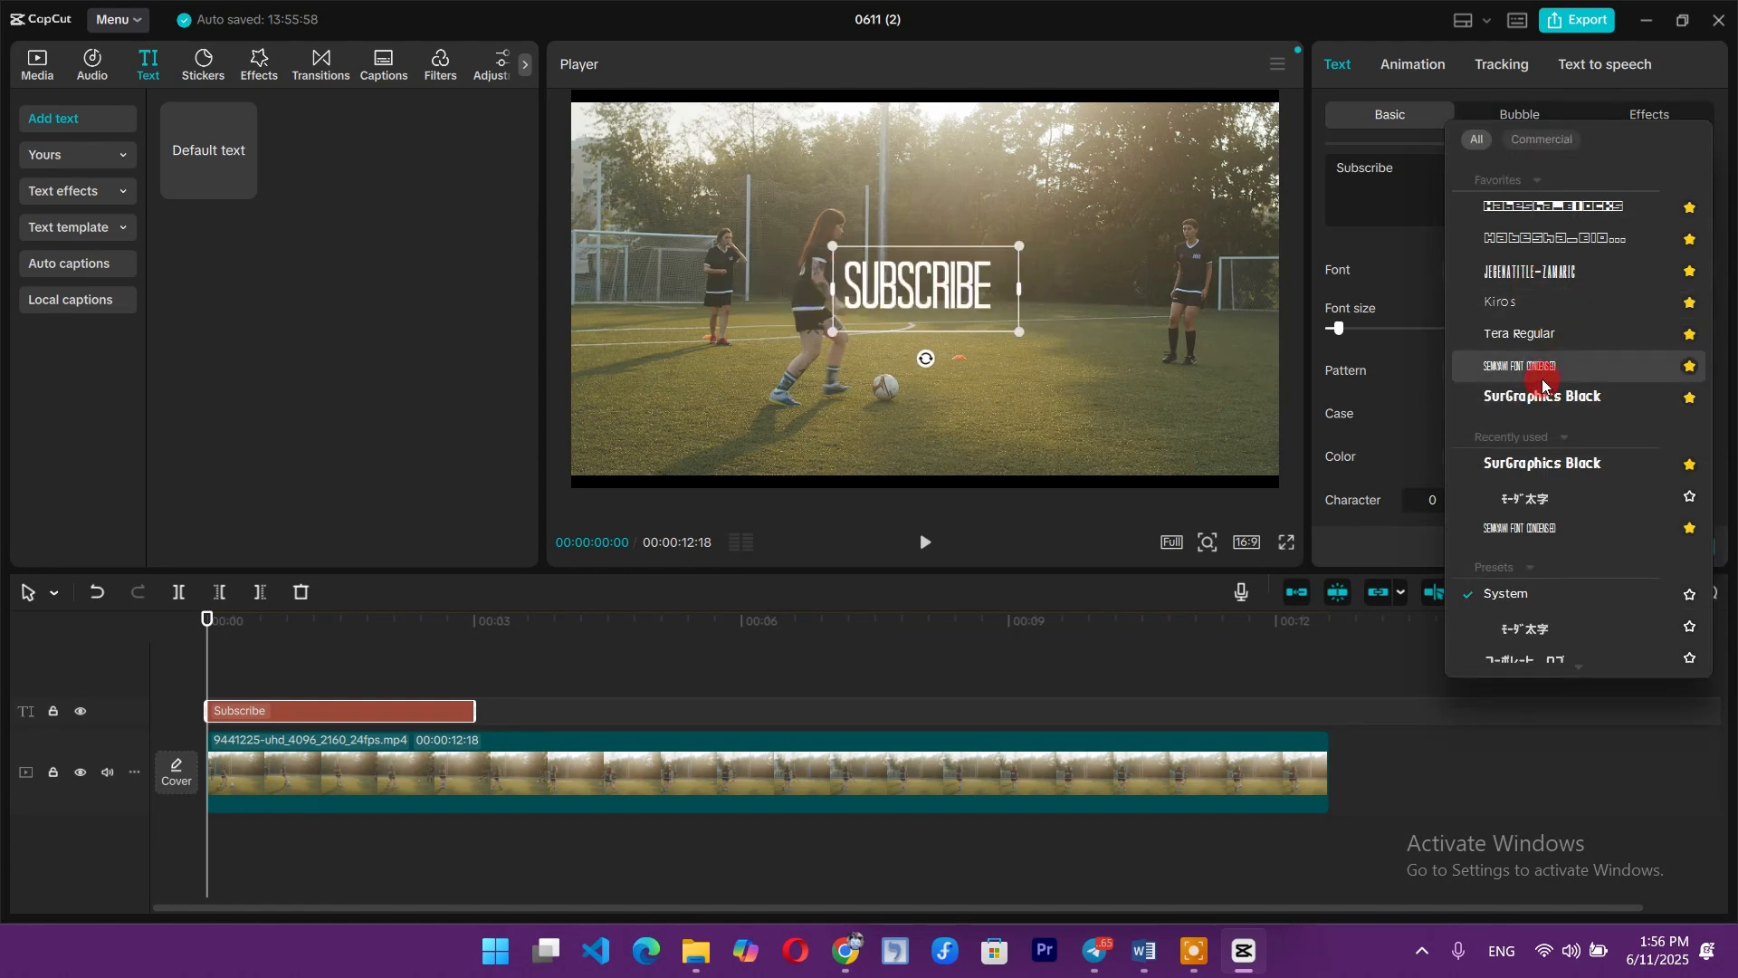
{"action": "left_click", "coordinate": [1523, 367]}
{"action": "left_click", "coordinate": [1497, 468]}
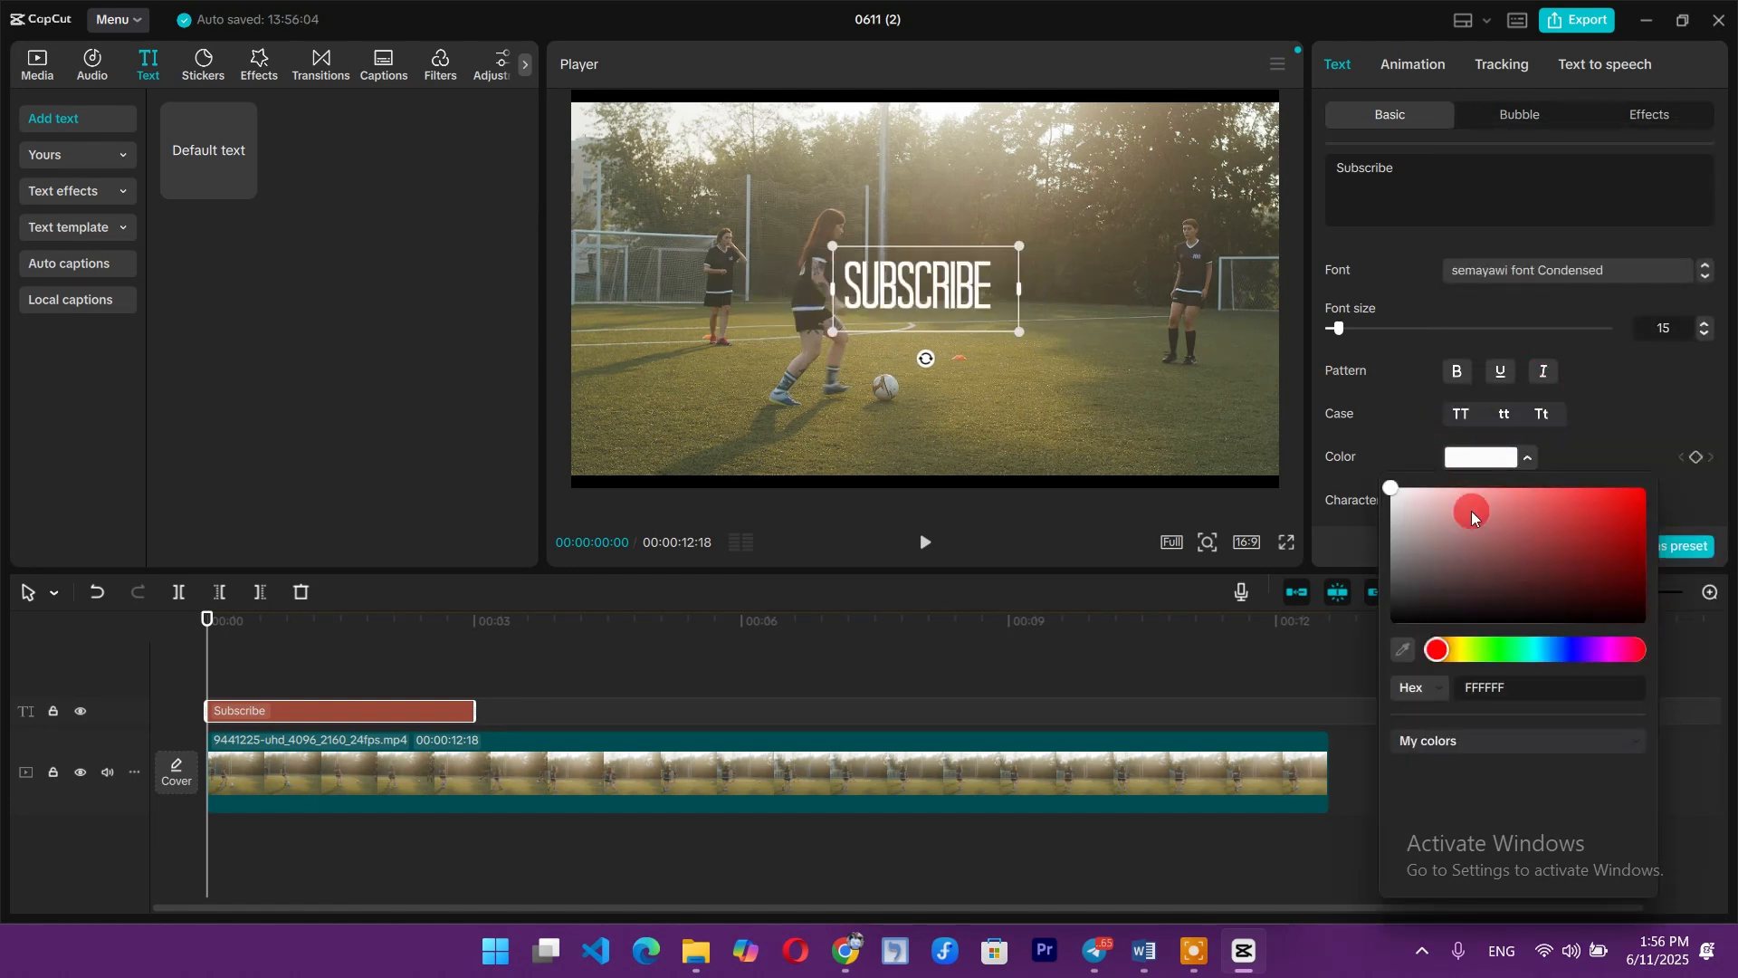
{"action": "left_click_drag", "start_coordinate": [1471, 511], "coordinate": [1691, 662]}
{"action": "left_click_drag", "start_coordinate": [1532, 552], "coordinate": [1645, 455]}
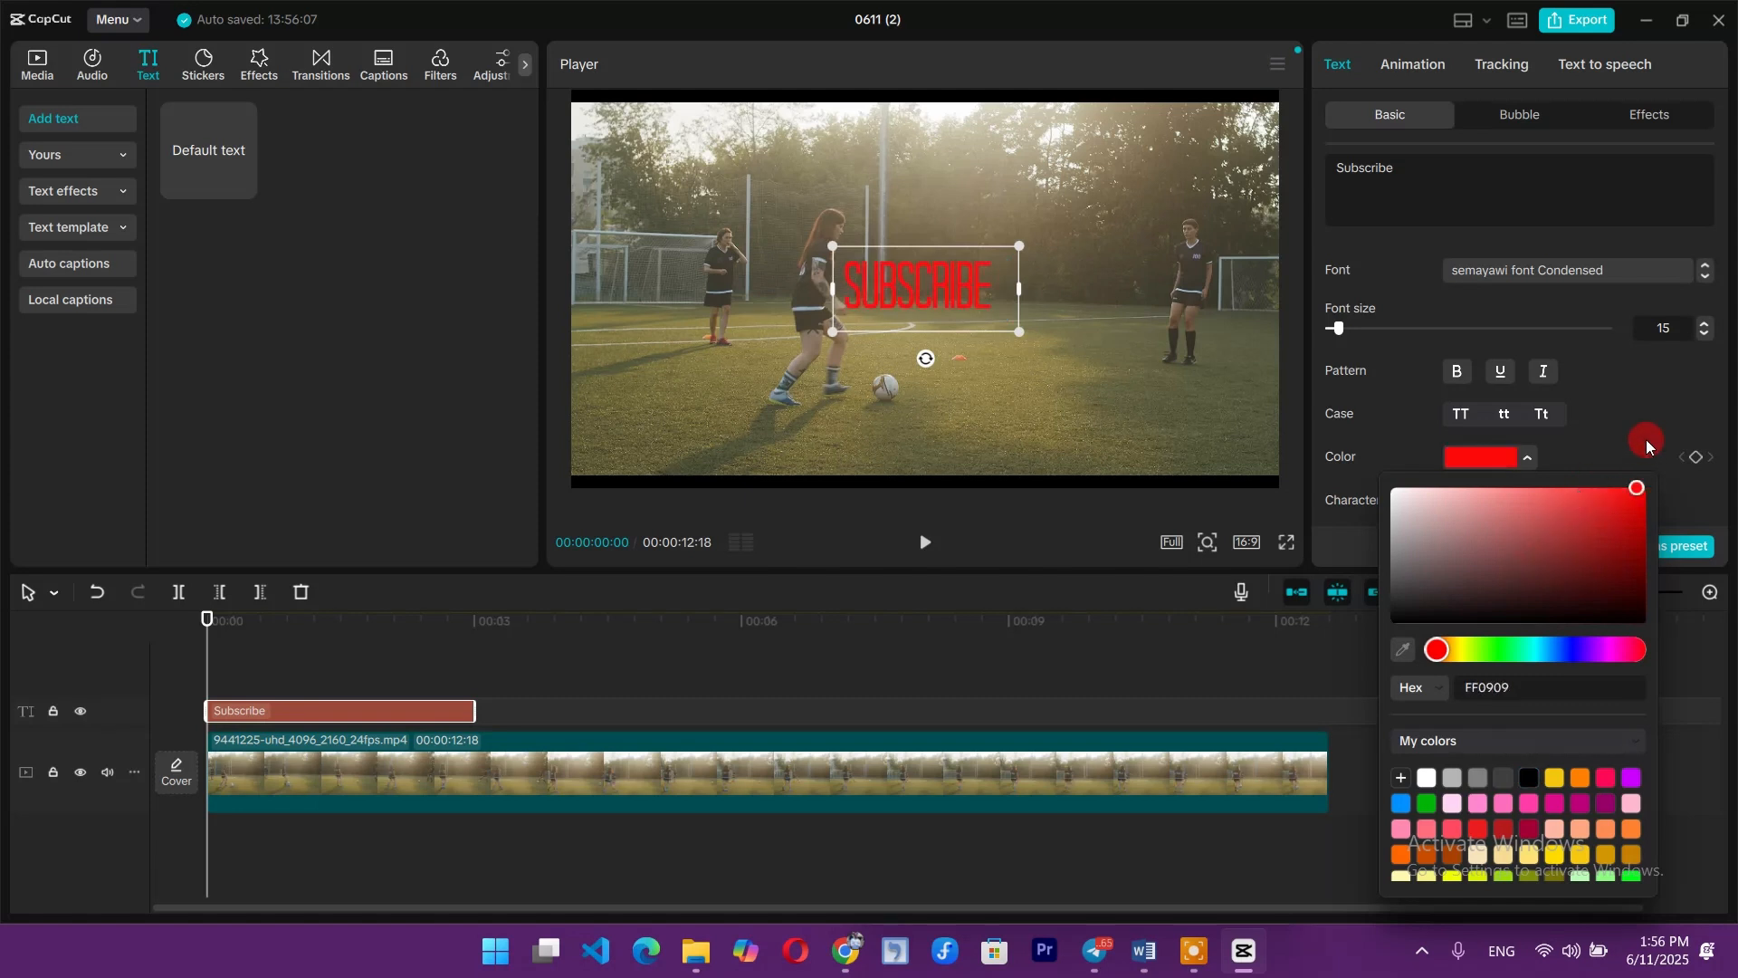
{"action": "left_click", "coordinate": [1571, 651]}
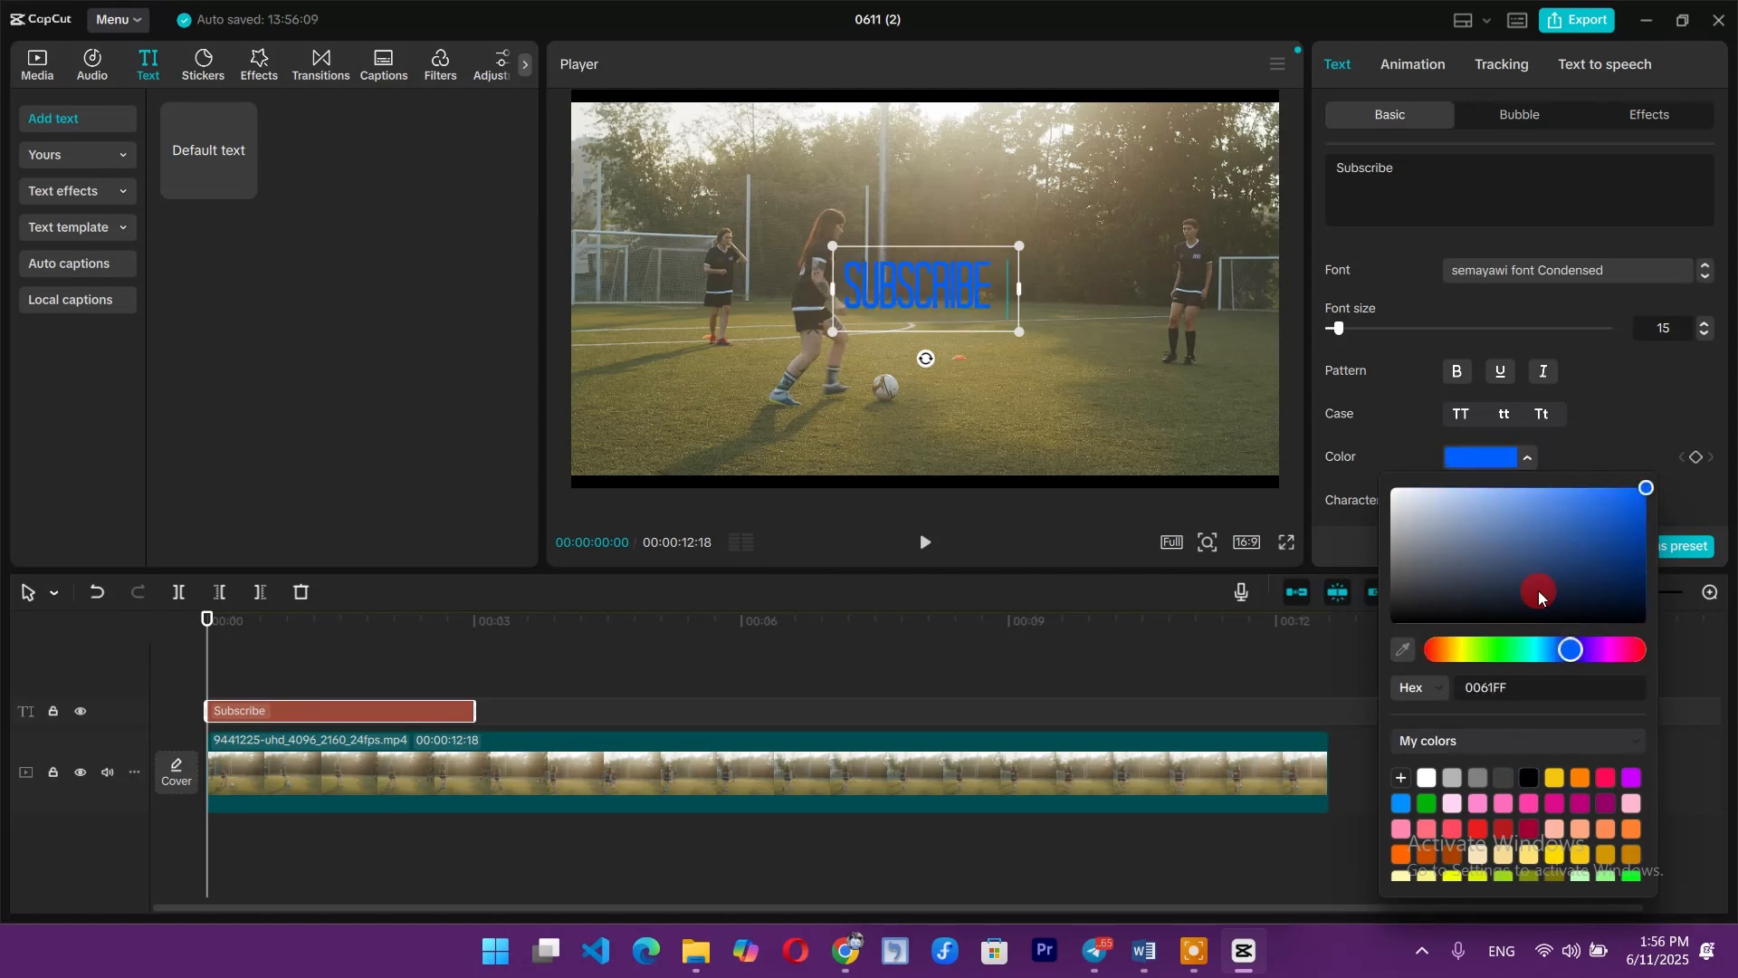
{"action": "left_click", "coordinate": [1575, 365]}
- Apply the white preset style with a black outline to the Subscribe text and recolour its fill bright blue
{"action": "scroll", "coordinate": [1580, 398], "scroll_direction": "down", "scroll_amount": 3}
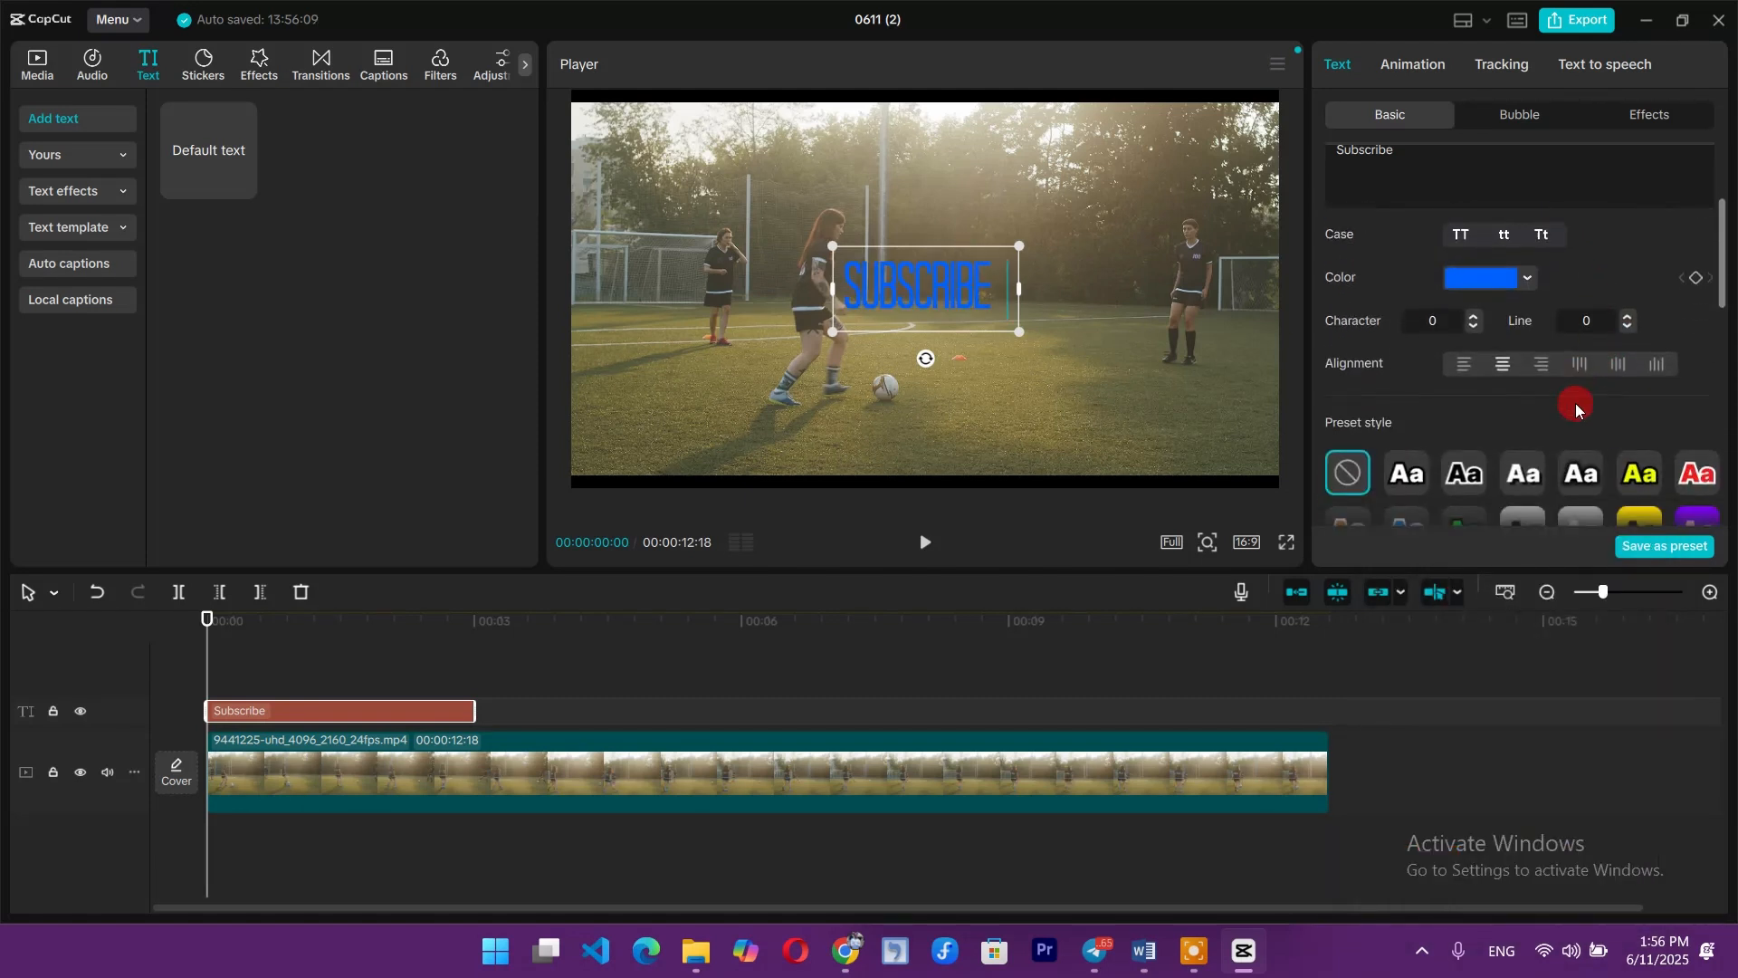
{"action": "left_click", "coordinate": [1402, 335]}
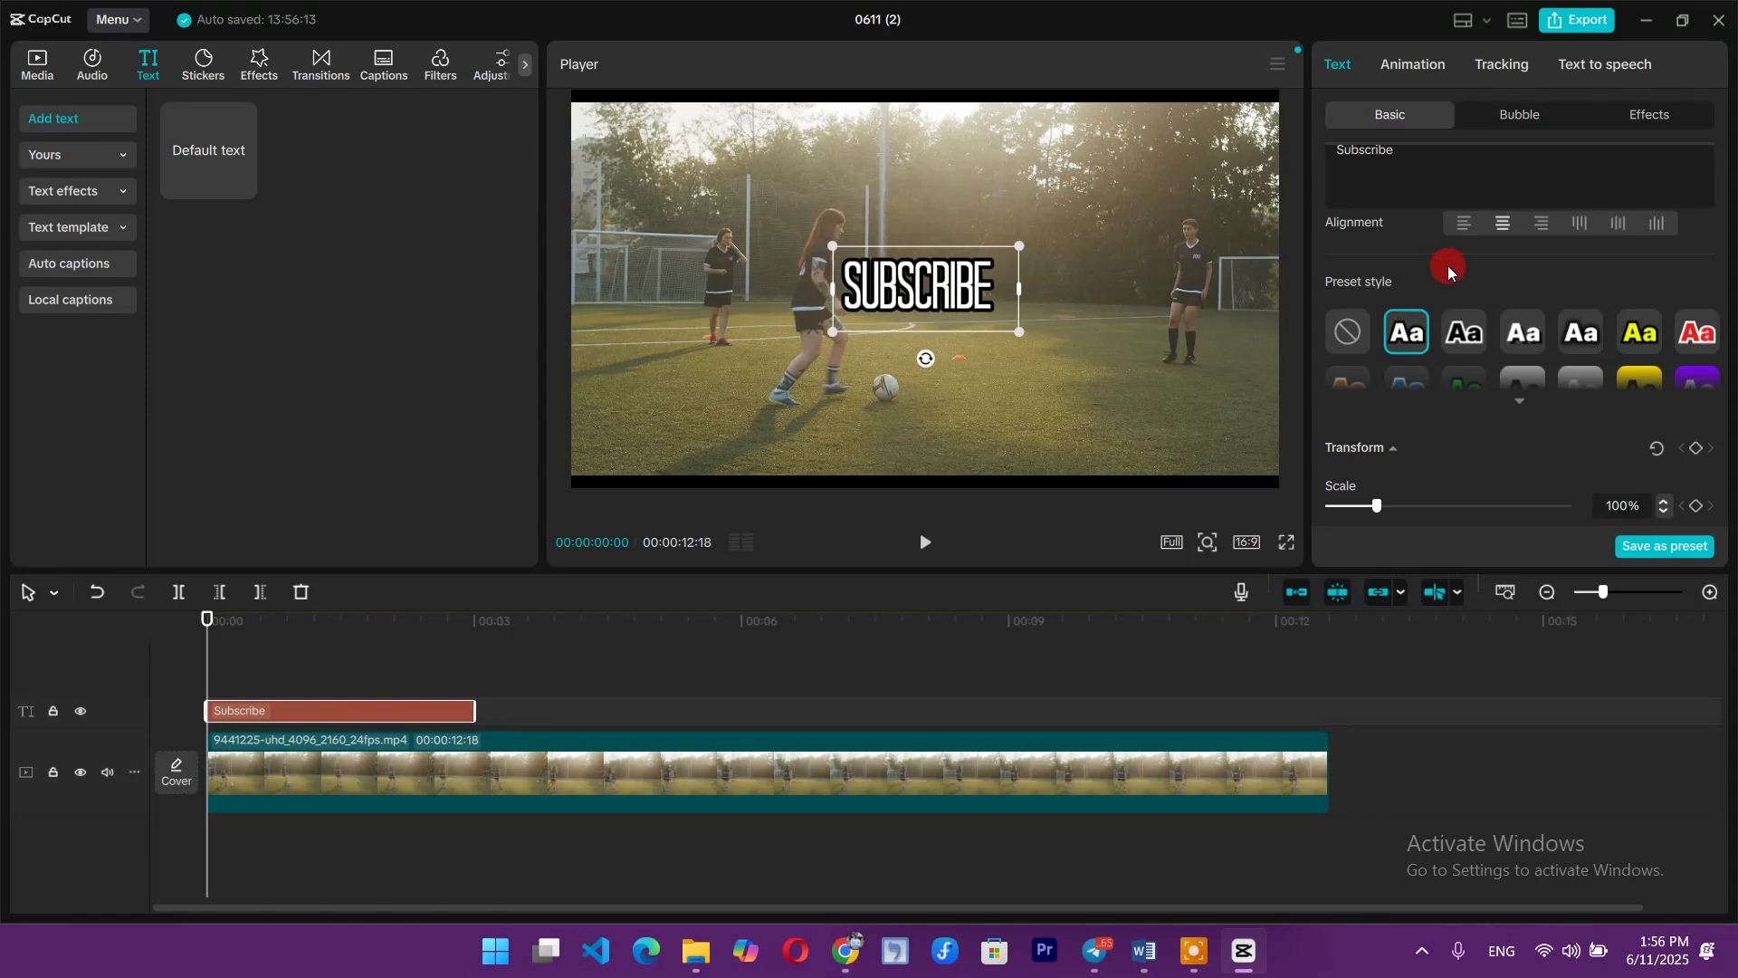
{"action": "scroll", "coordinate": [1555, 362], "scroll_direction": "up", "scroll_amount": 3}
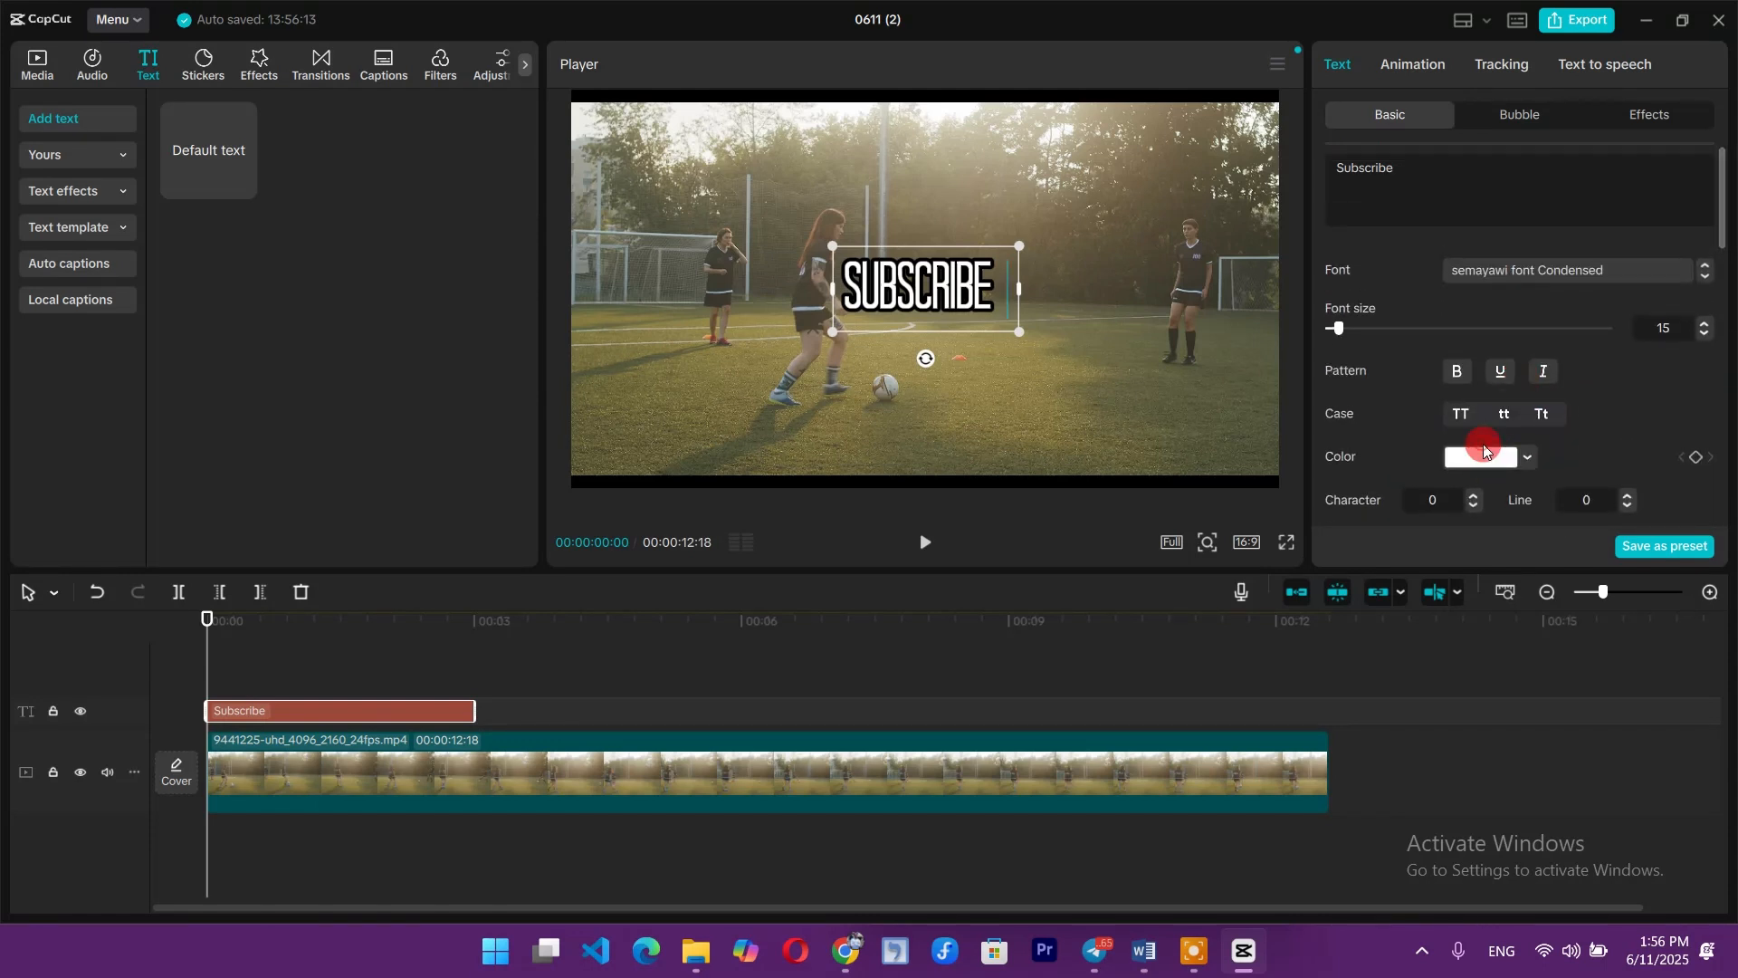
{"action": "left_click", "coordinate": [1484, 457]}
{"action": "left_click", "coordinate": [1585, 495]}
{"action": "left_click", "coordinate": [1661, 486]}
- Set the thickness of the Subscribe text's black stroke to 28
{"action": "scroll", "coordinate": [1575, 362], "scroll_direction": "down", "scroll_amount": 8}
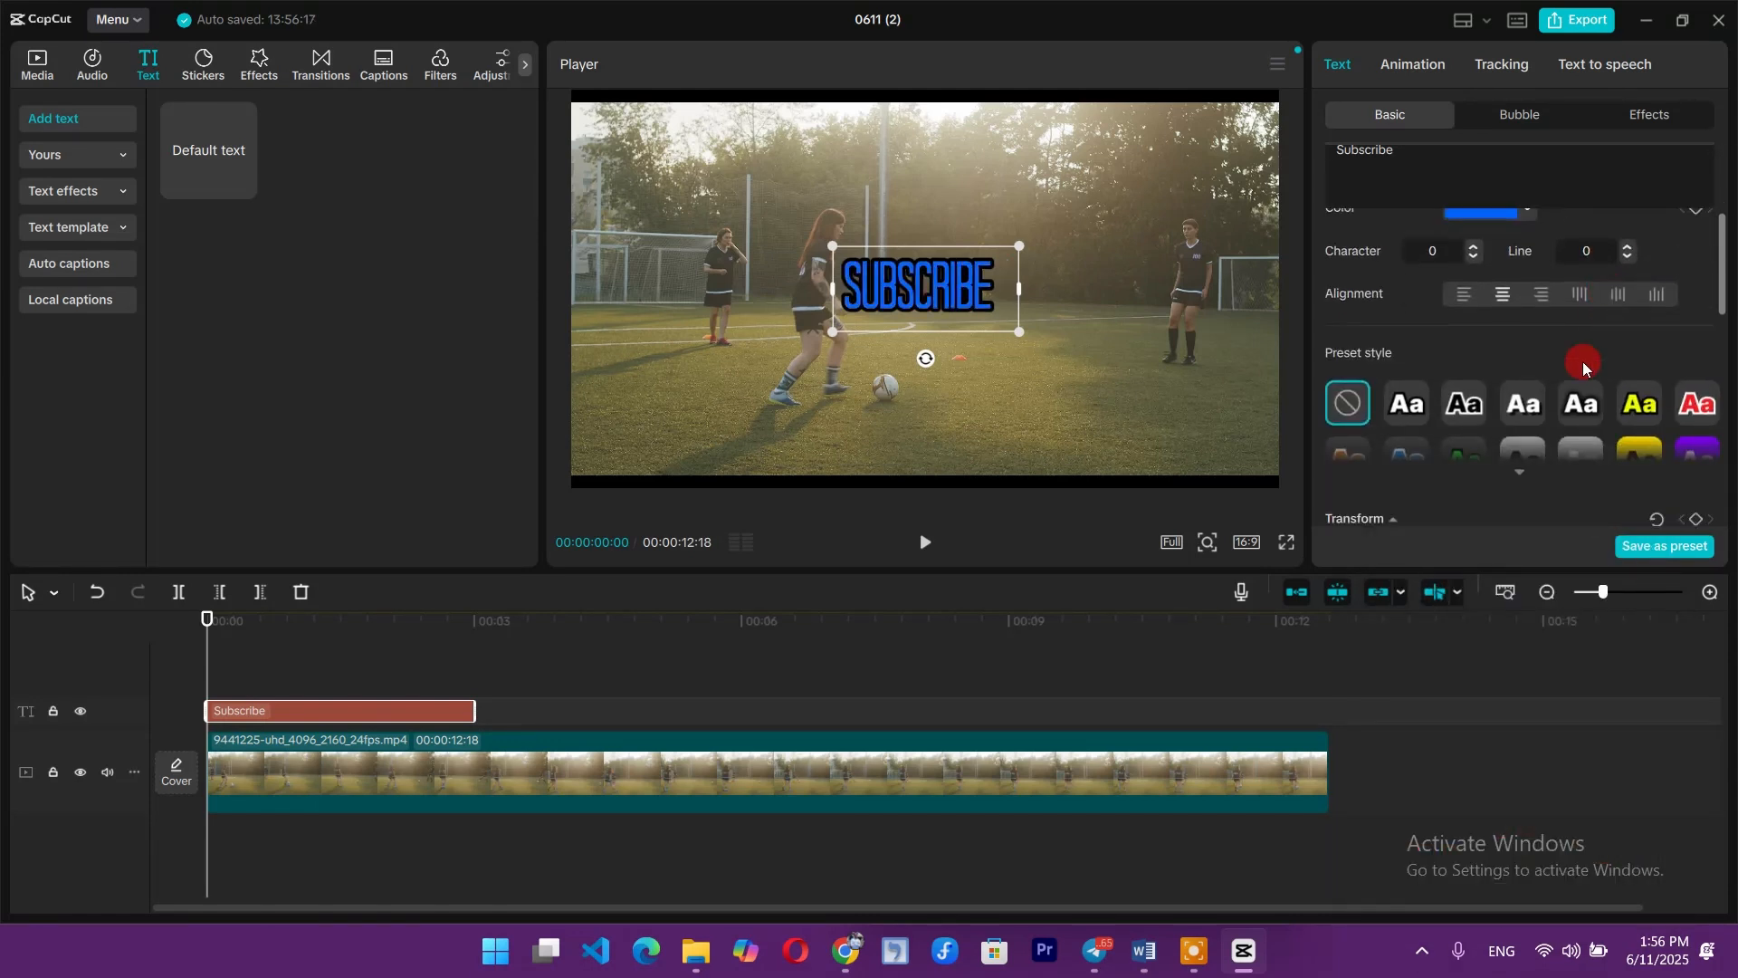
{"action": "scroll", "coordinate": [1385, 399], "scroll_direction": "down", "scroll_amount": 3}
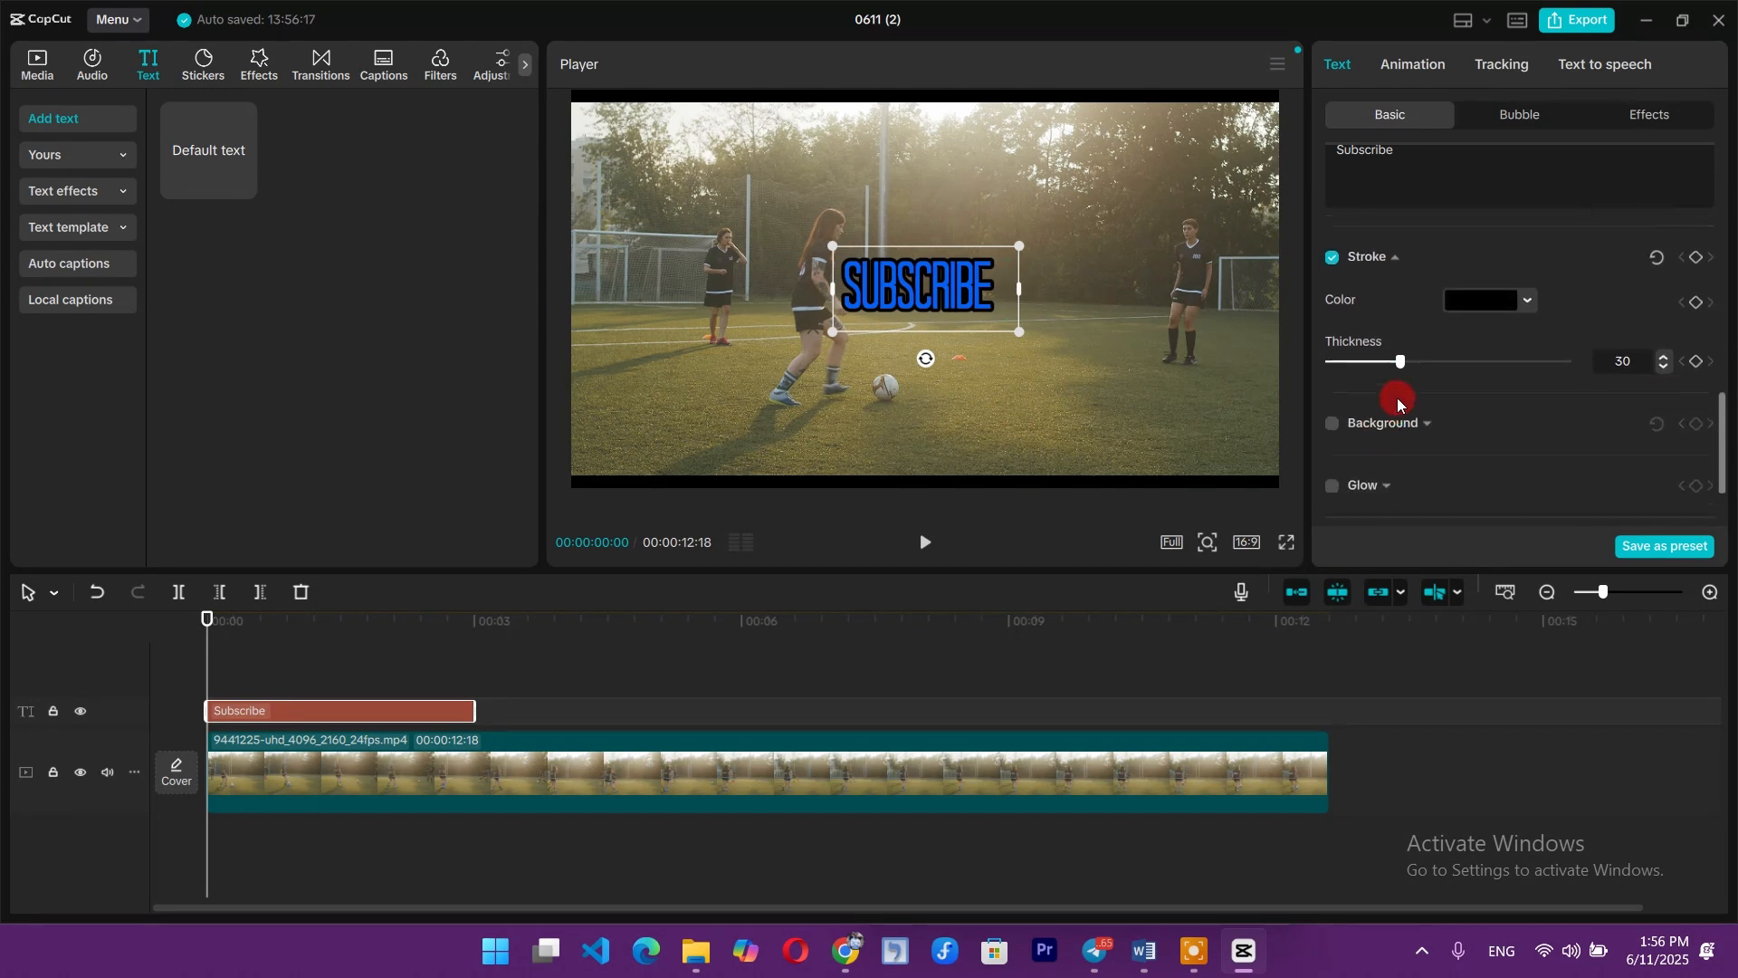
{"action": "mouse_move", "coordinate": [1404, 342]}
{"action": "left_mouse_down"}
{"action": "mouse_move", "coordinate": [1470, 344]}
{"action": "mouse_move", "coordinate": [1398, 350]}
{"action": "left_mouse_up"}
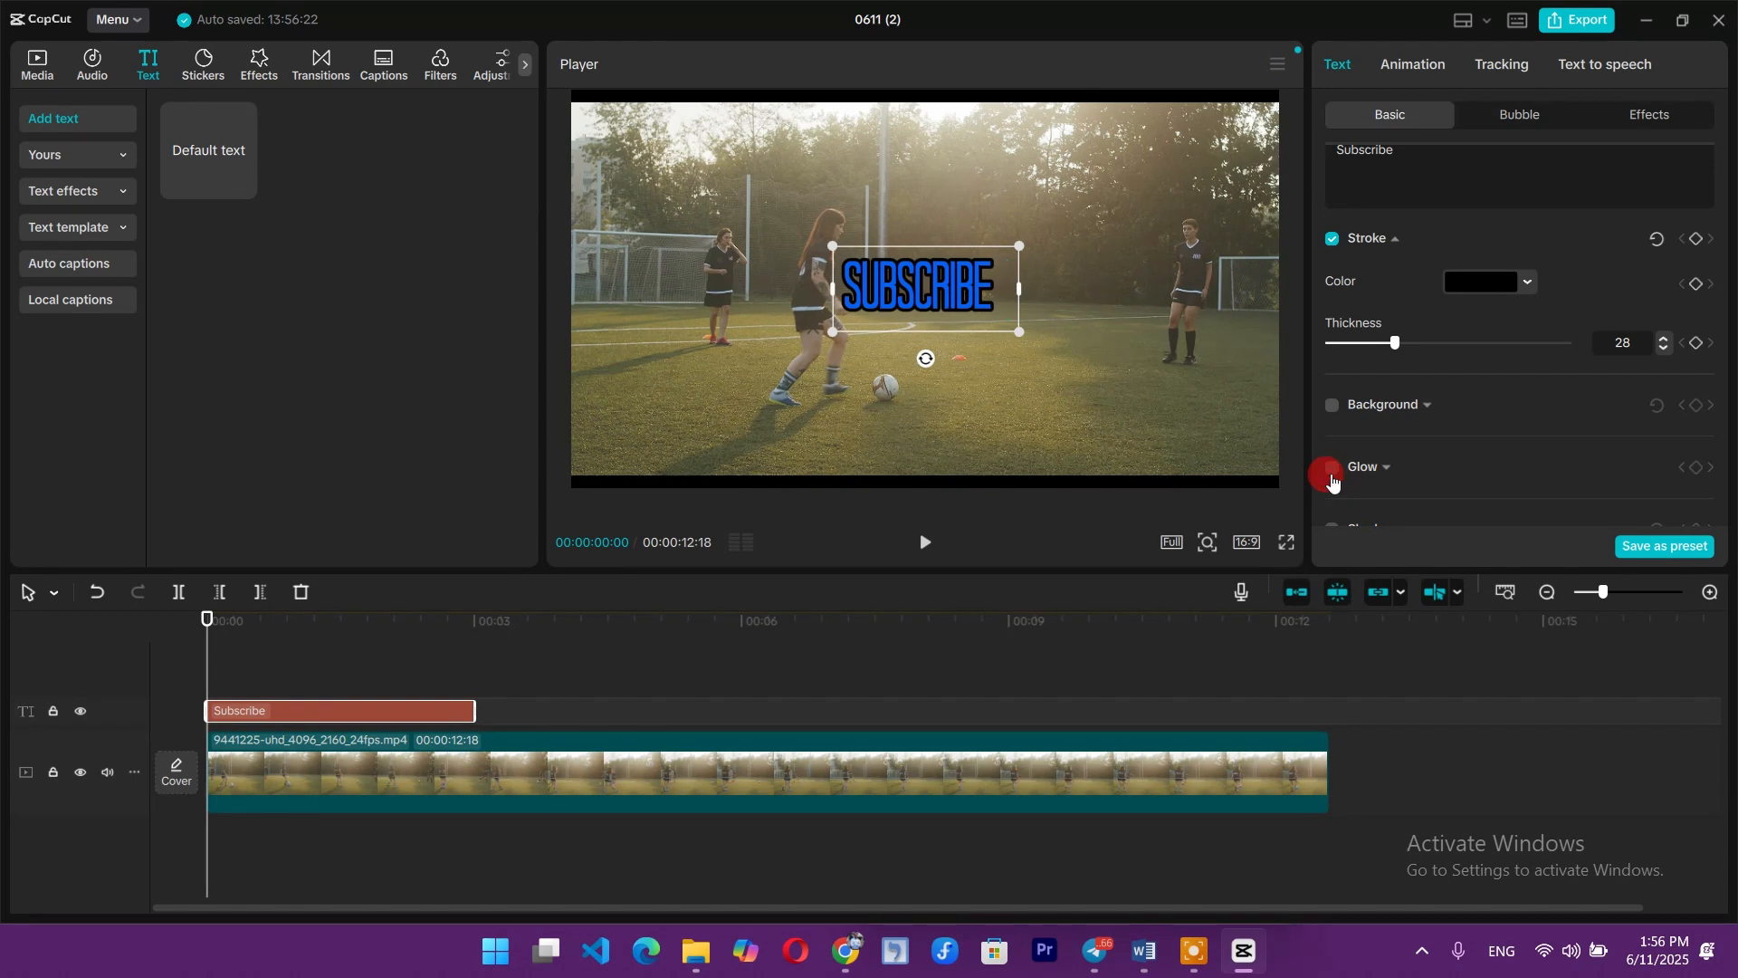
- Enable a black glow on the Subscribe text with intensity 92 and range 100
{"action": "left_click", "coordinate": [1331, 471]}
{"action": "scroll", "coordinate": [1474, 444], "scroll_direction": "down", "scroll_amount": 1}
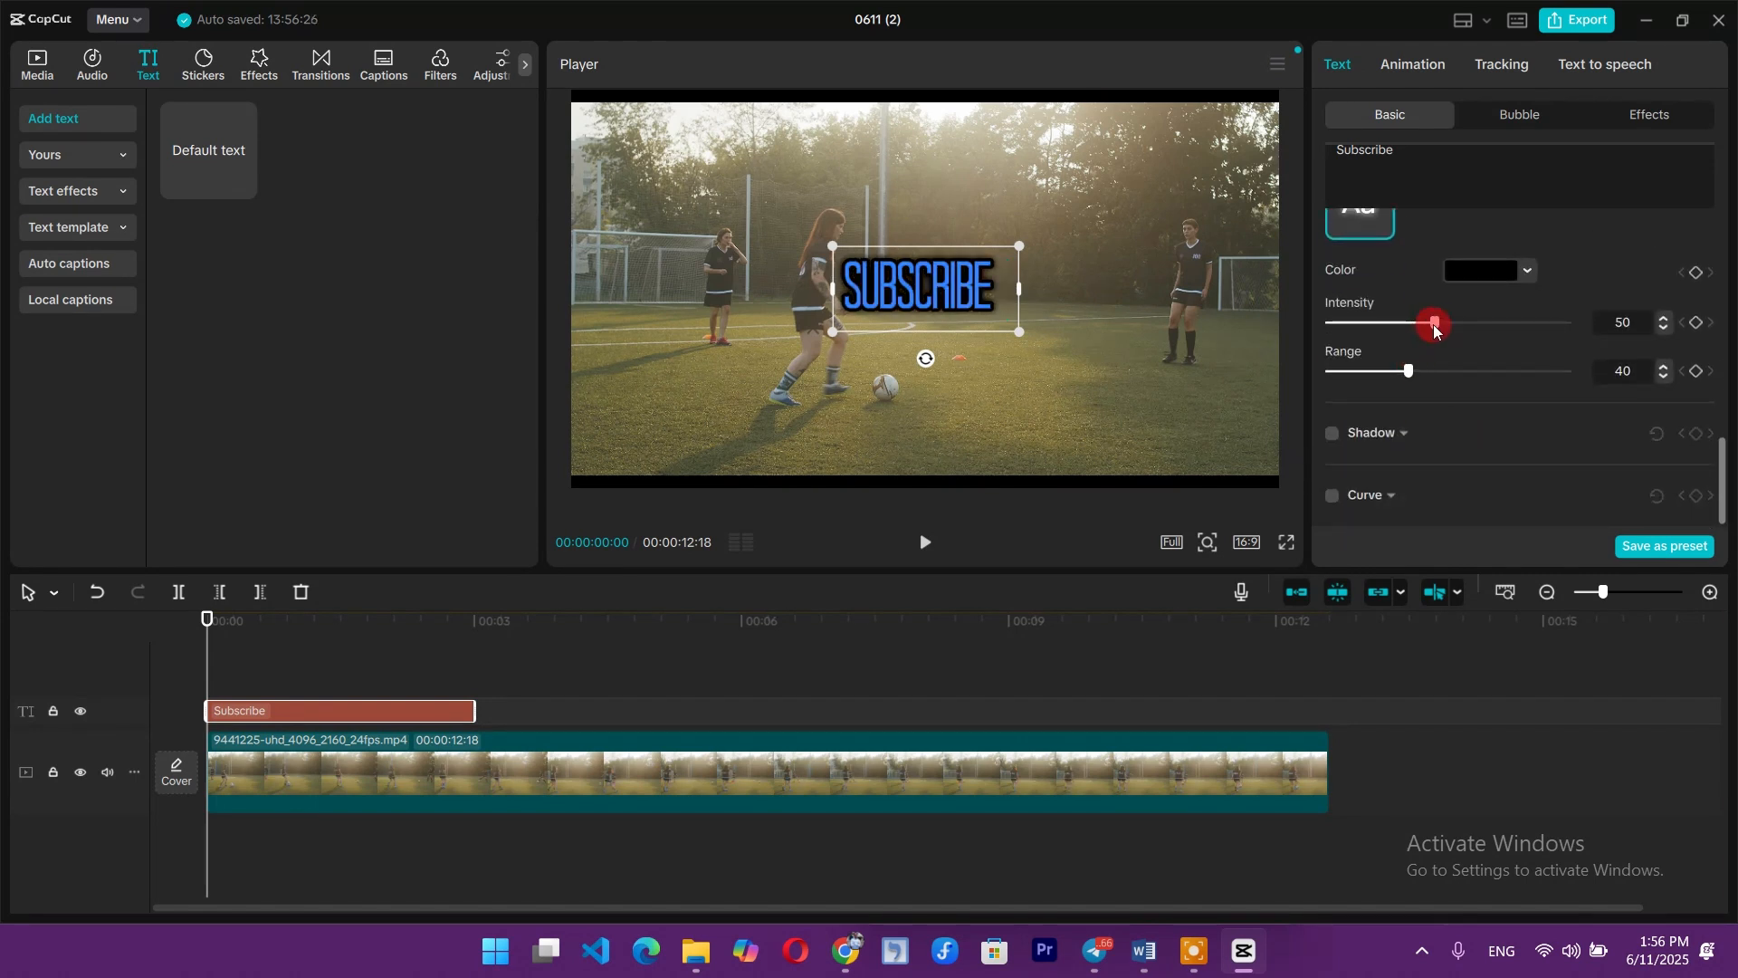
{"action": "left_click_drag", "start_coordinate": [1434, 324], "coordinate": [1549, 324]}
{"action": "left_click_drag", "start_coordinate": [1410, 371], "coordinate": [1568, 371]}
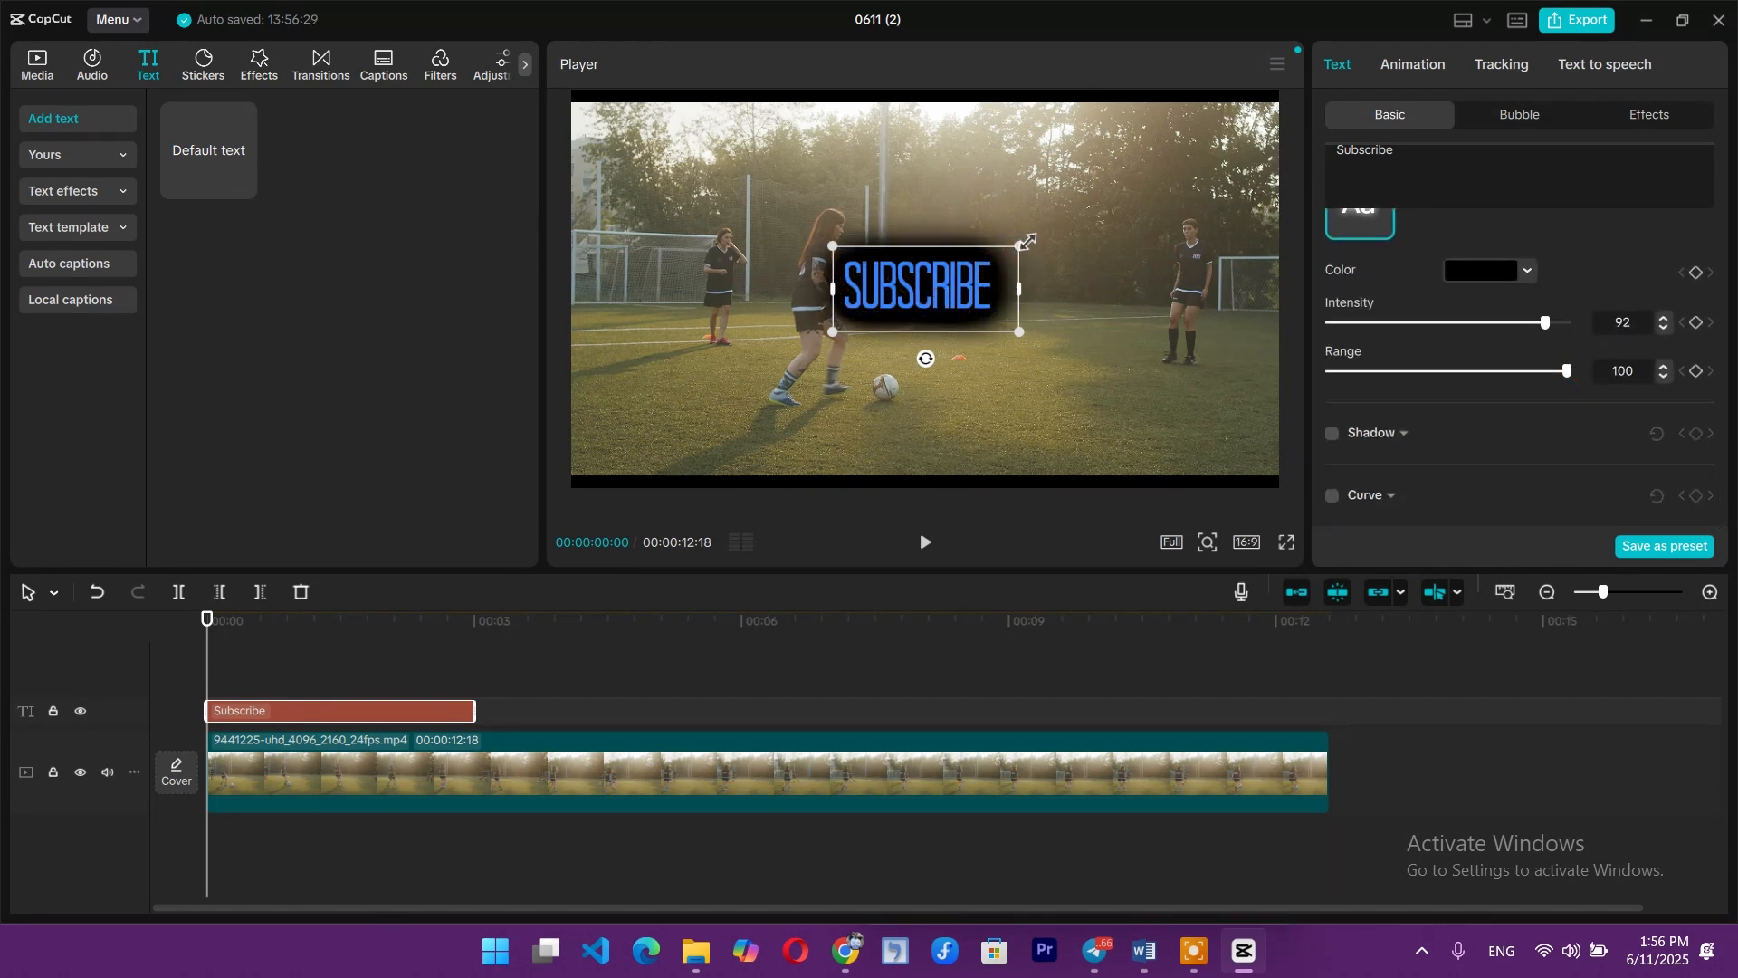
- Shrink the Subscribe text to roughly half its size in the preview and set its glow range to 35
{"action": "left_click_drag", "start_coordinate": [1019, 246], "coordinate": [946, 289]}
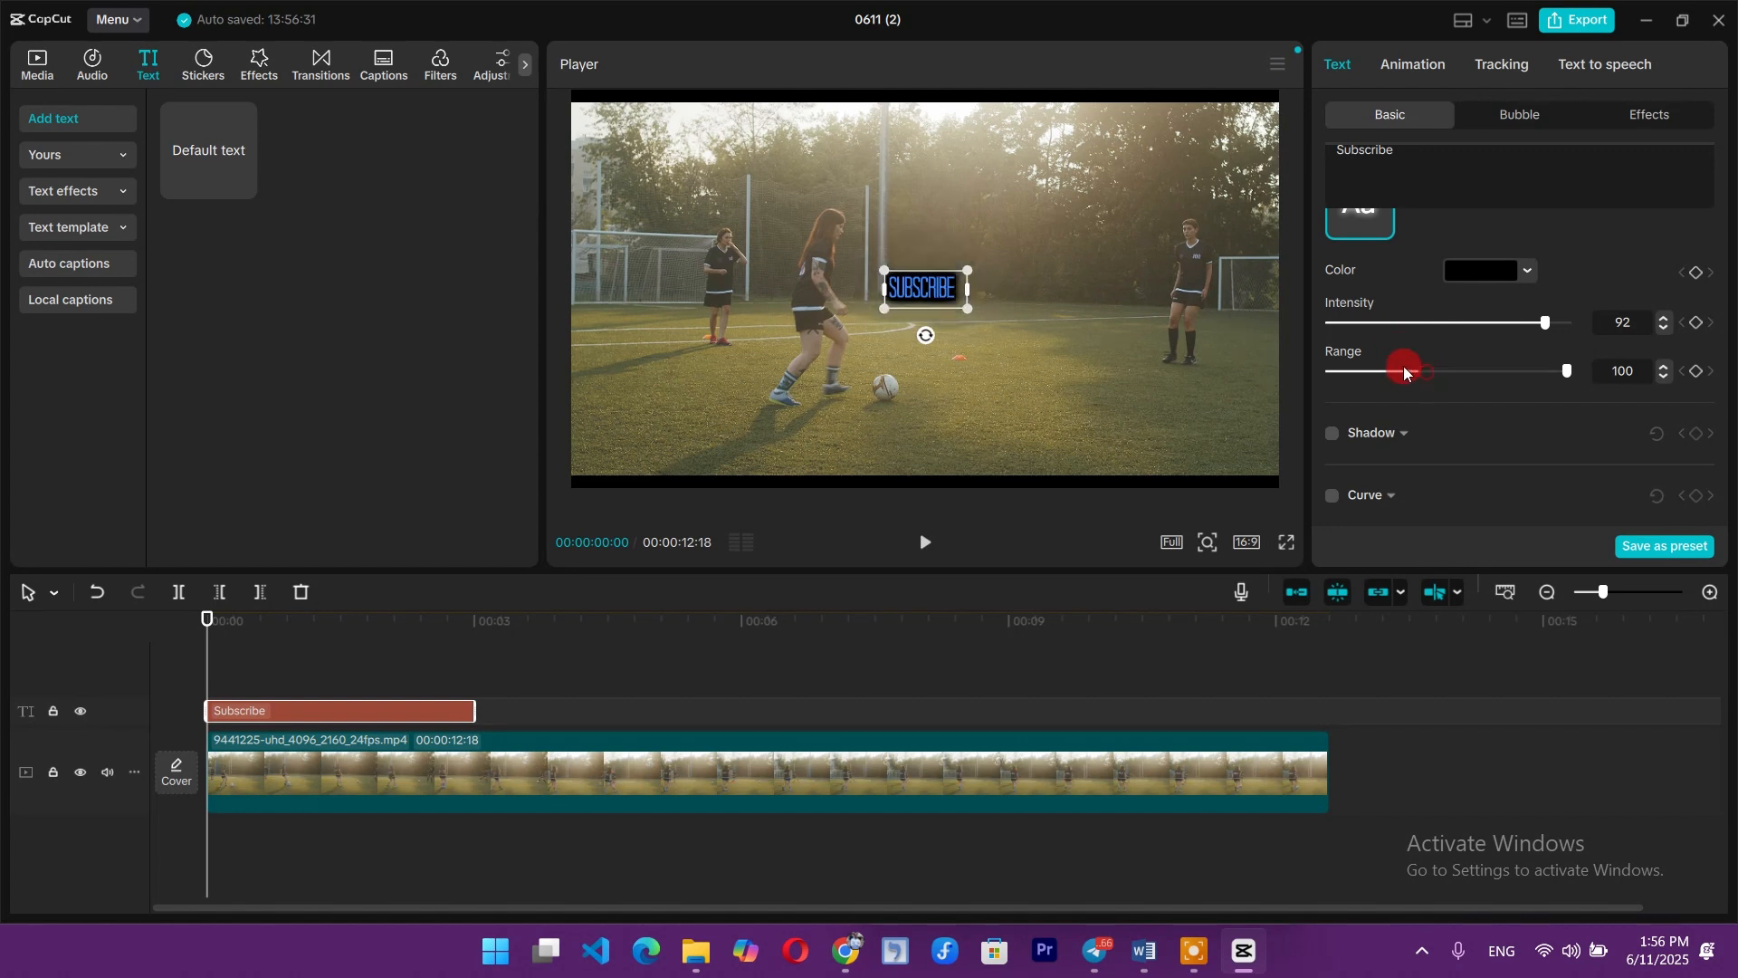
{"action": "left_click_drag", "start_coordinate": [1395, 372], "coordinate": [1397, 371]}
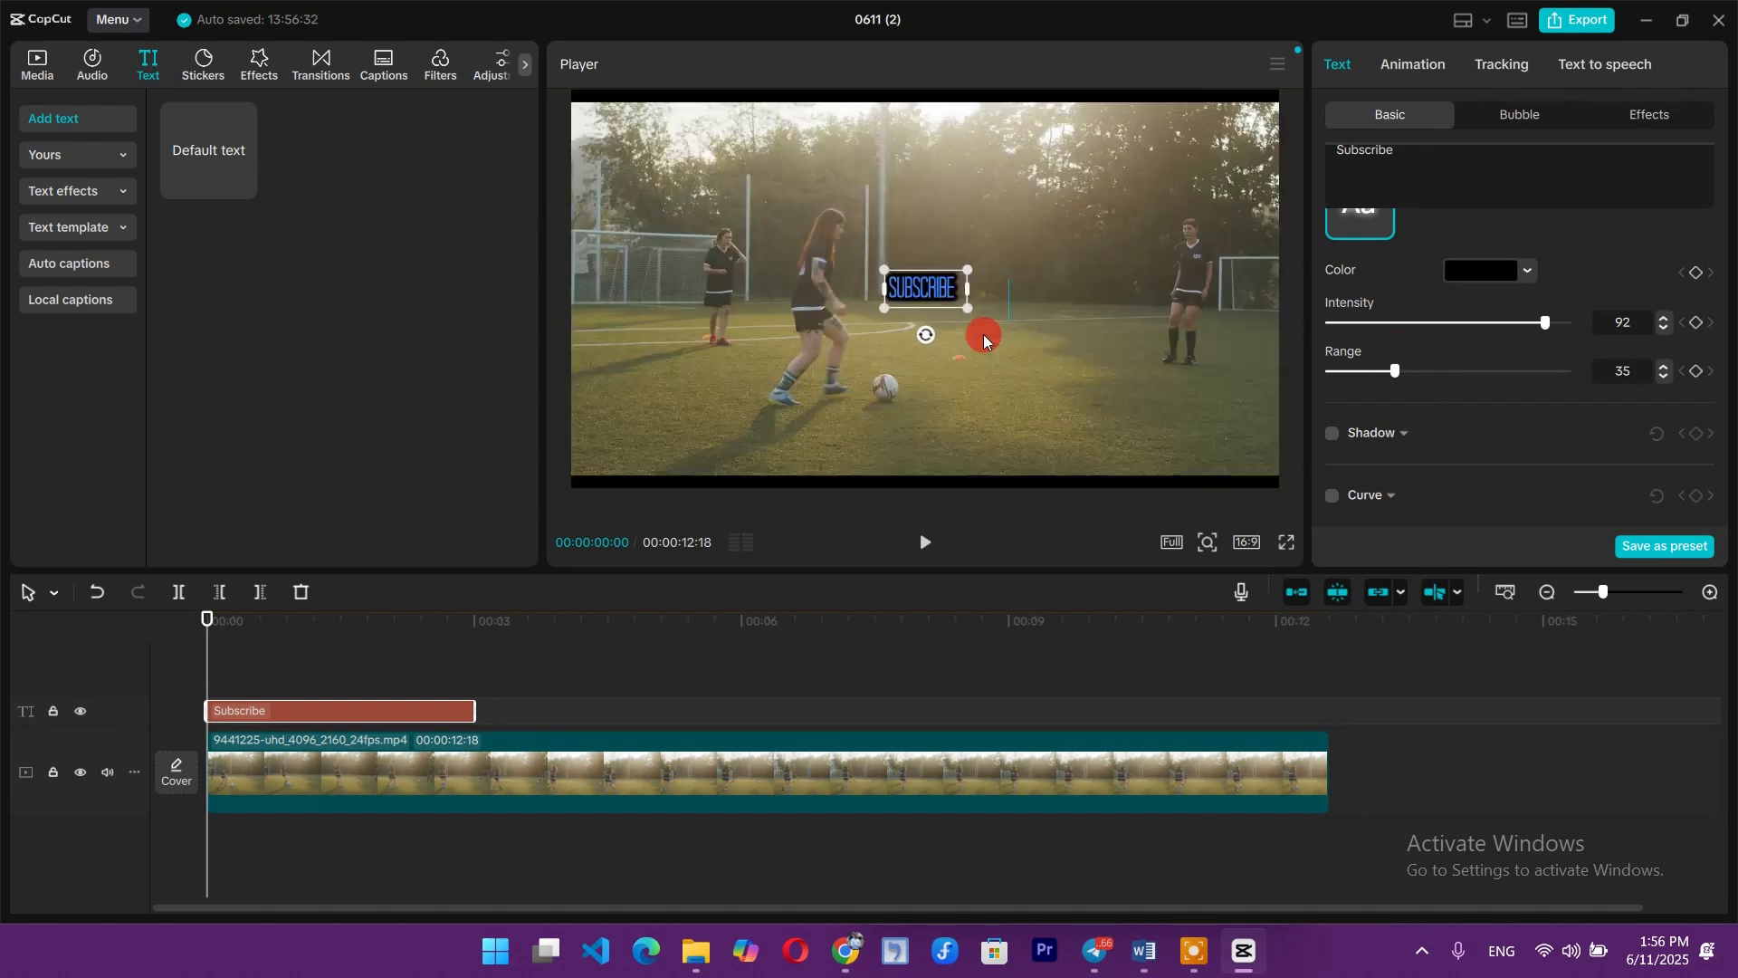
- Enlarge the video preview area further and deselect the Subscribe text clip
{"action": "left_click_drag", "start_coordinate": [549, 376], "coordinate": [467, 362]}
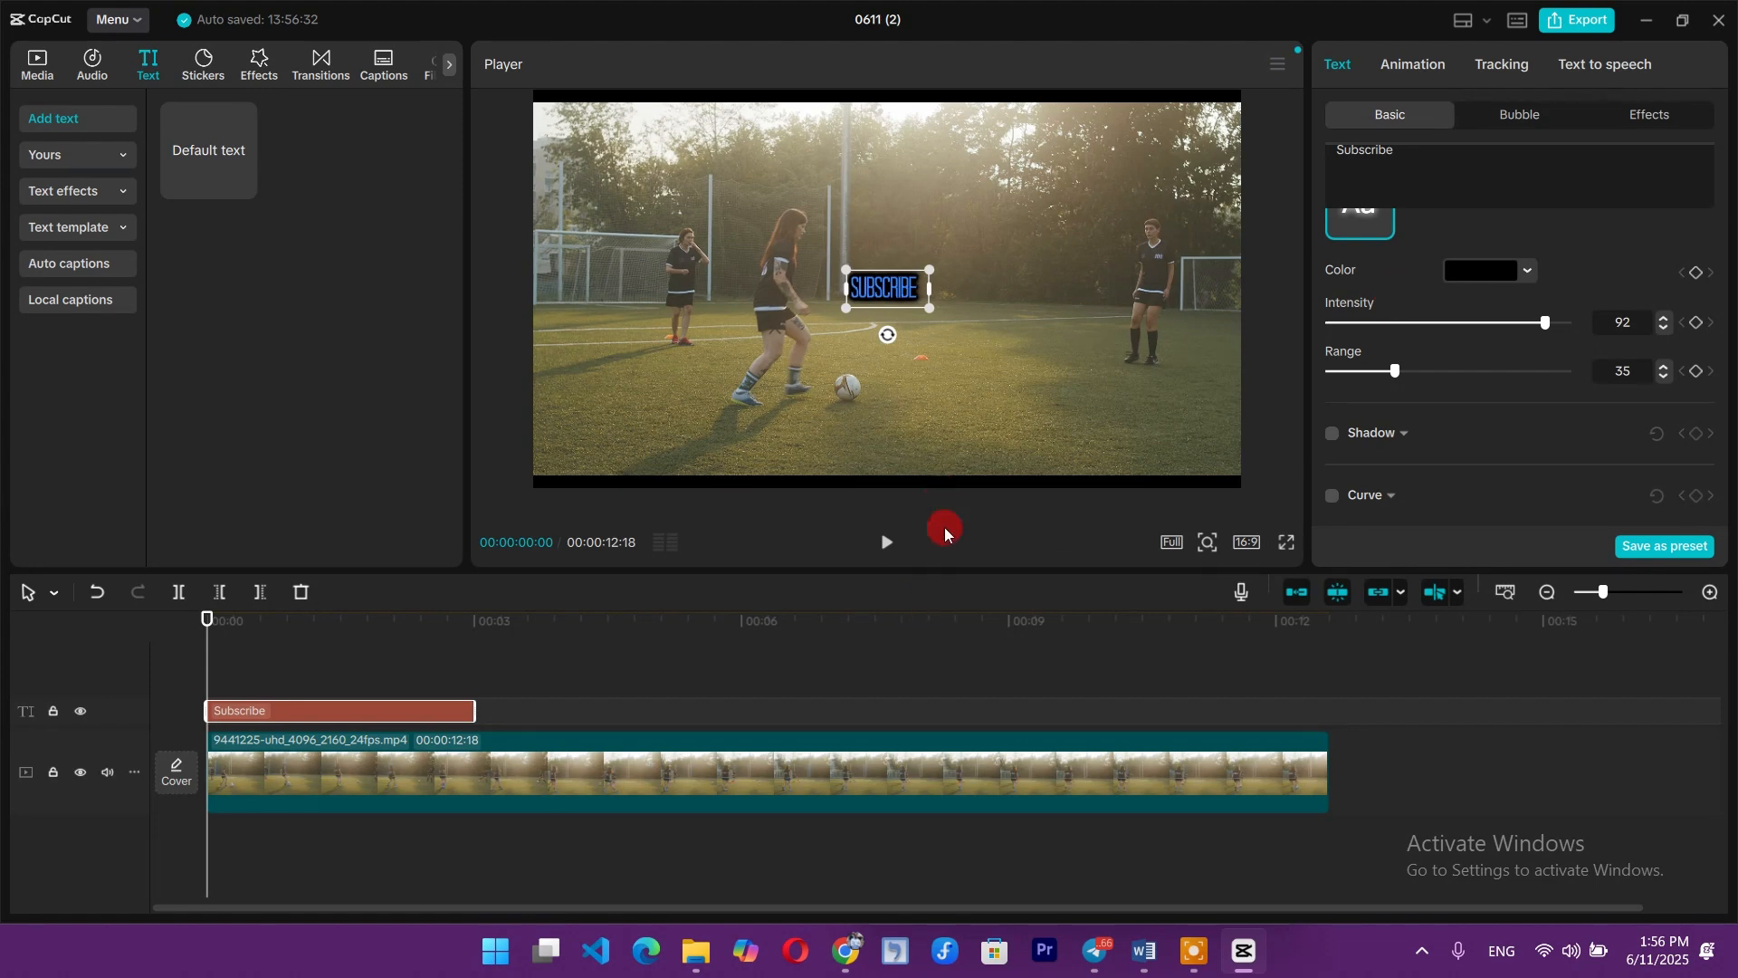
{"action": "left_click_drag", "start_coordinate": [965, 567], "coordinate": [983, 612]}
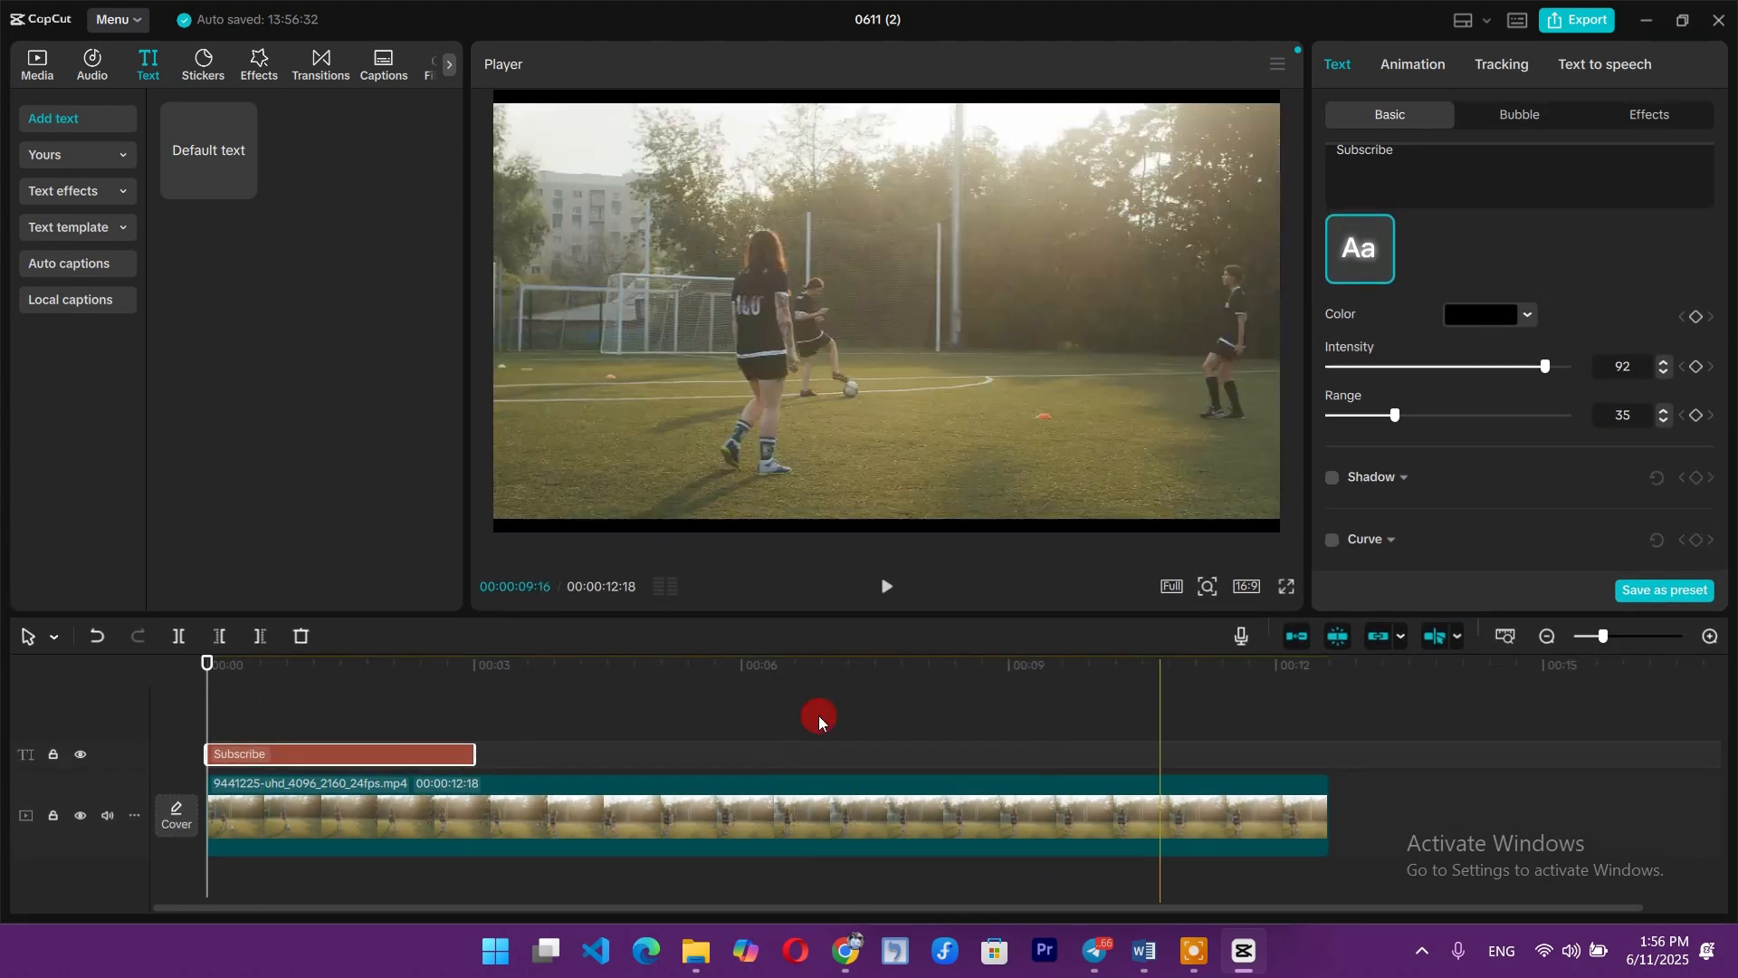
{"action": "left_click", "coordinate": [274, 726]}
{"action": "left_click", "coordinate": [181, 718]}
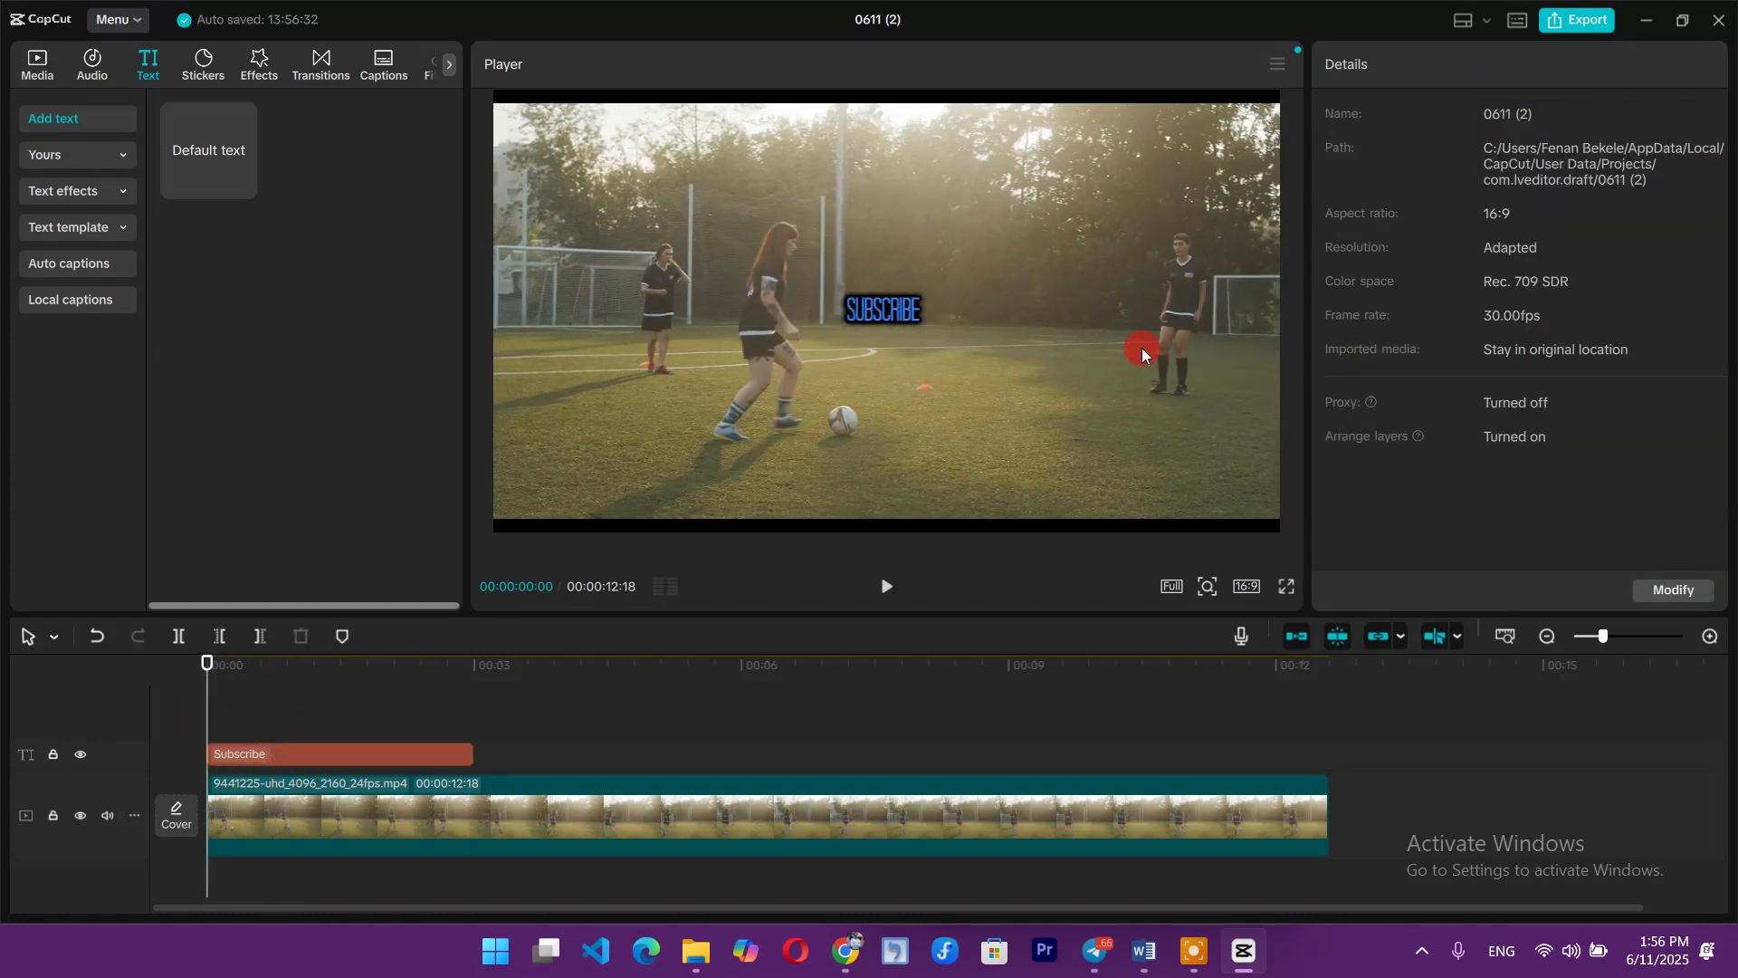
- Move the Subscribe text to just above the soccer ball in the preview and shrink it slightly
{"action": "left_click_drag", "start_coordinate": [870, 317], "coordinate": [846, 458]}
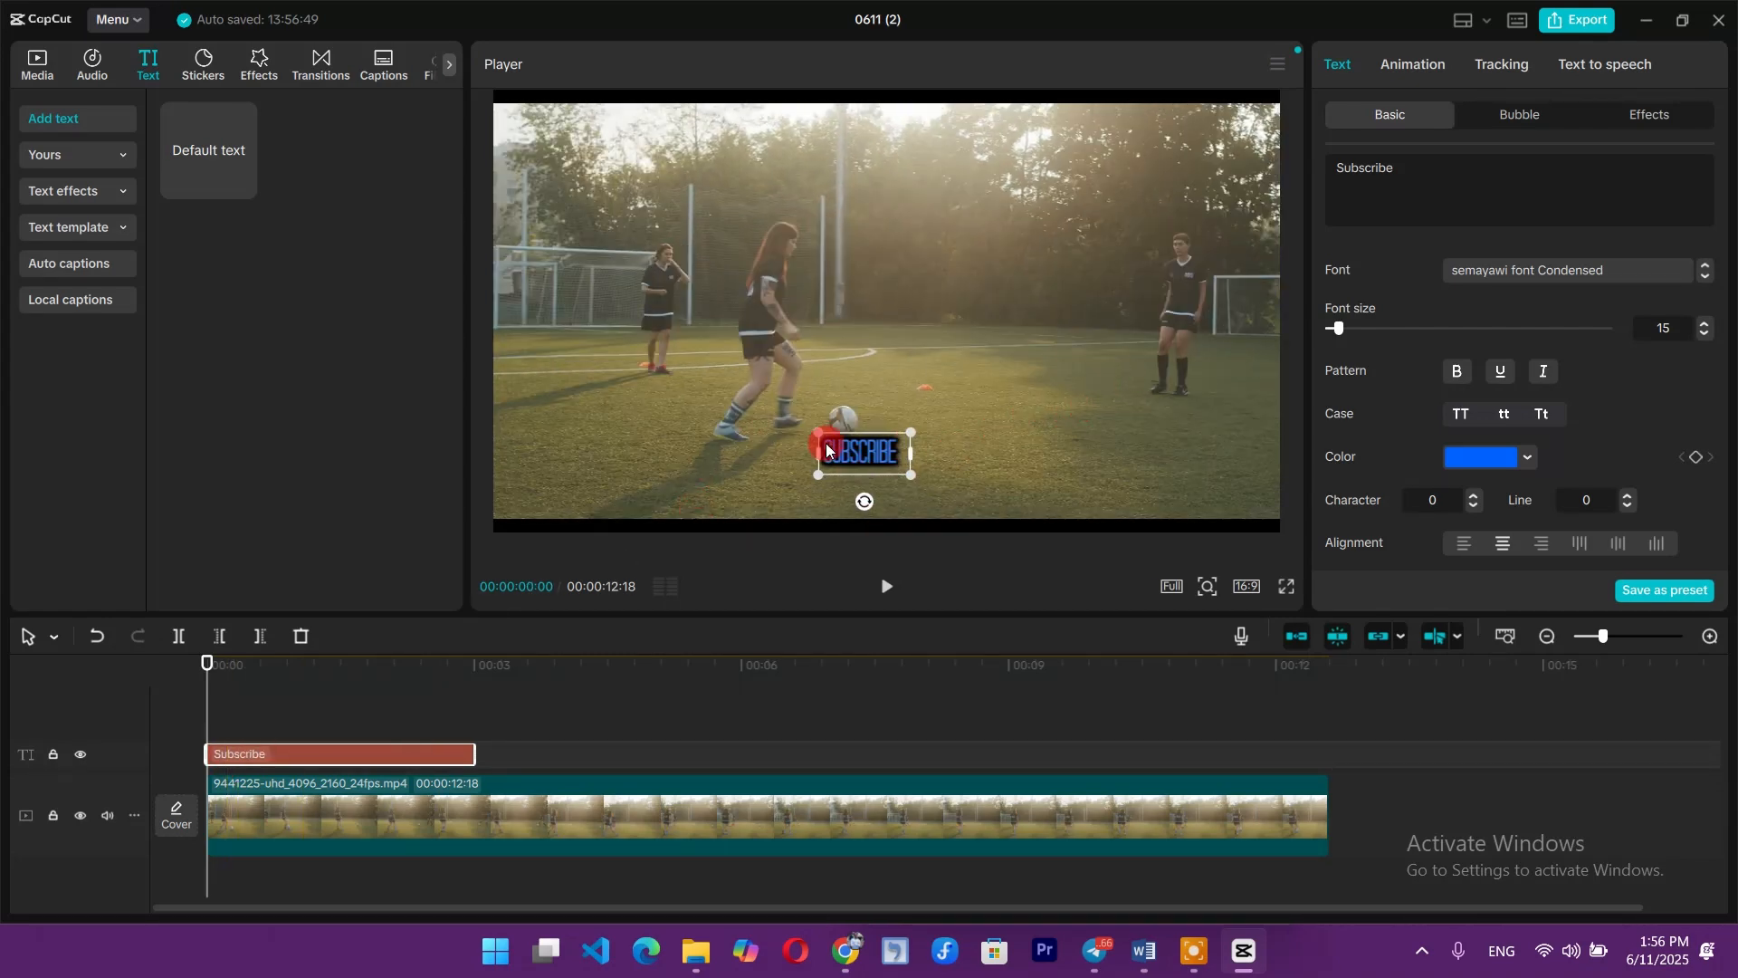
{"action": "scroll", "coordinate": [251, 717], "scroll_direction": "up", "scroll_amount": 1}
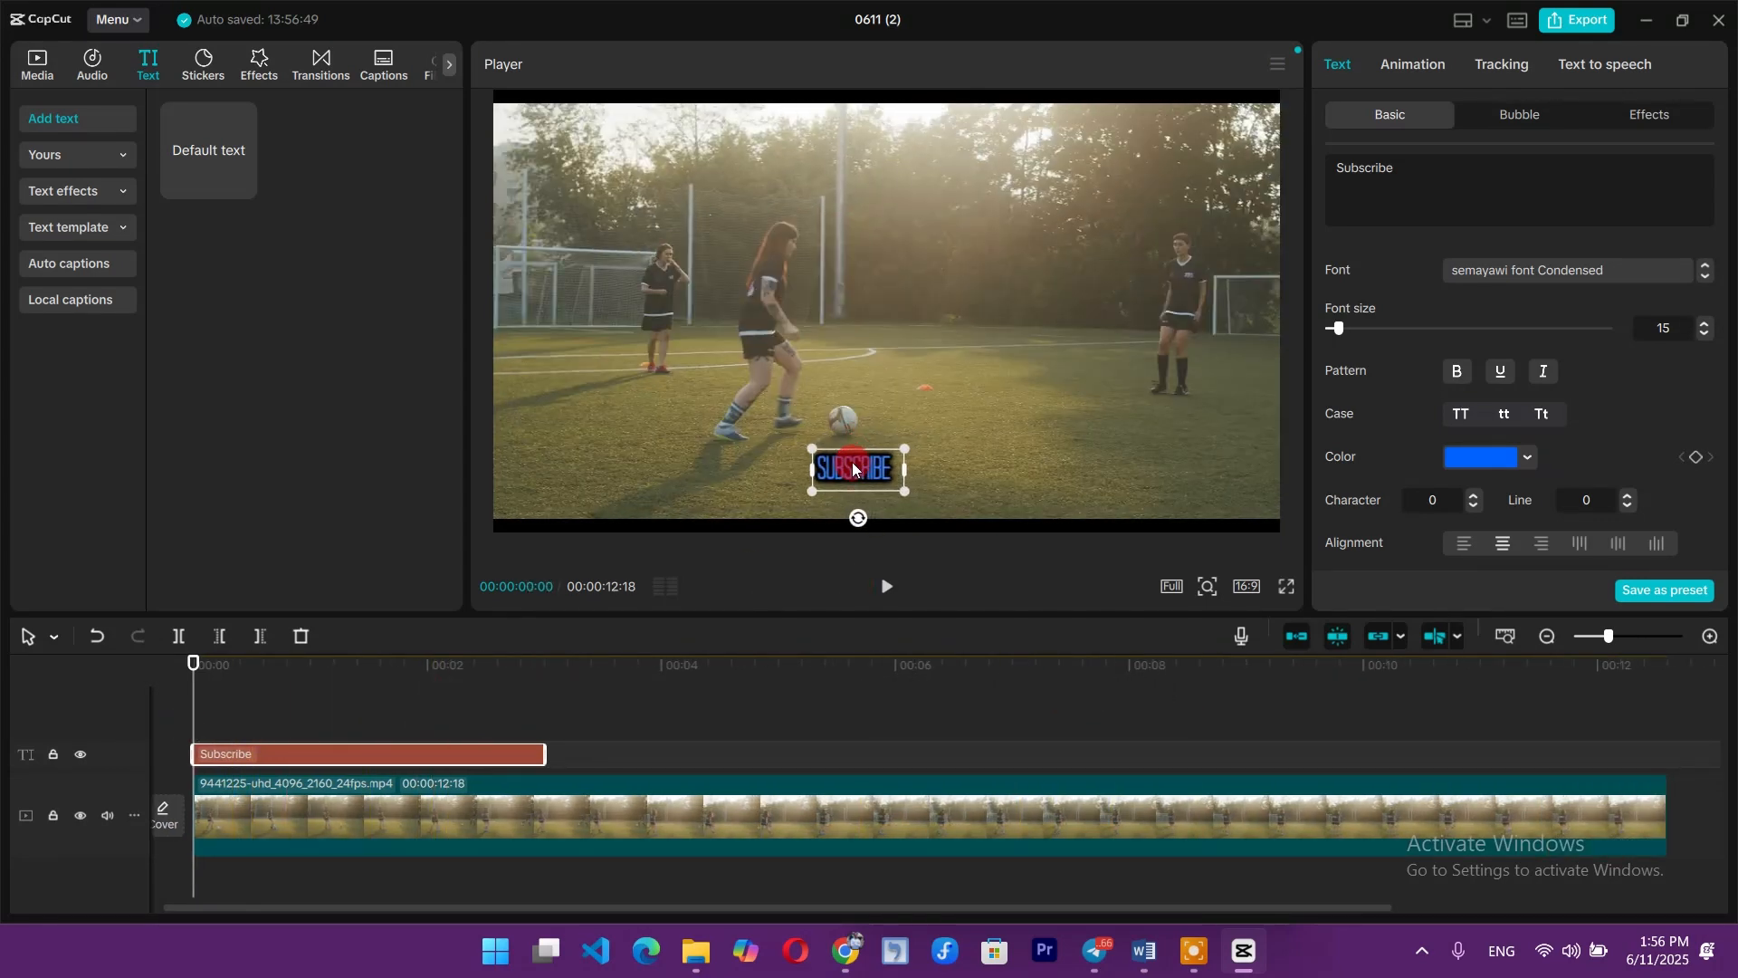
{"action": "left_click_drag", "start_coordinate": [852, 469], "coordinate": [815, 374]}
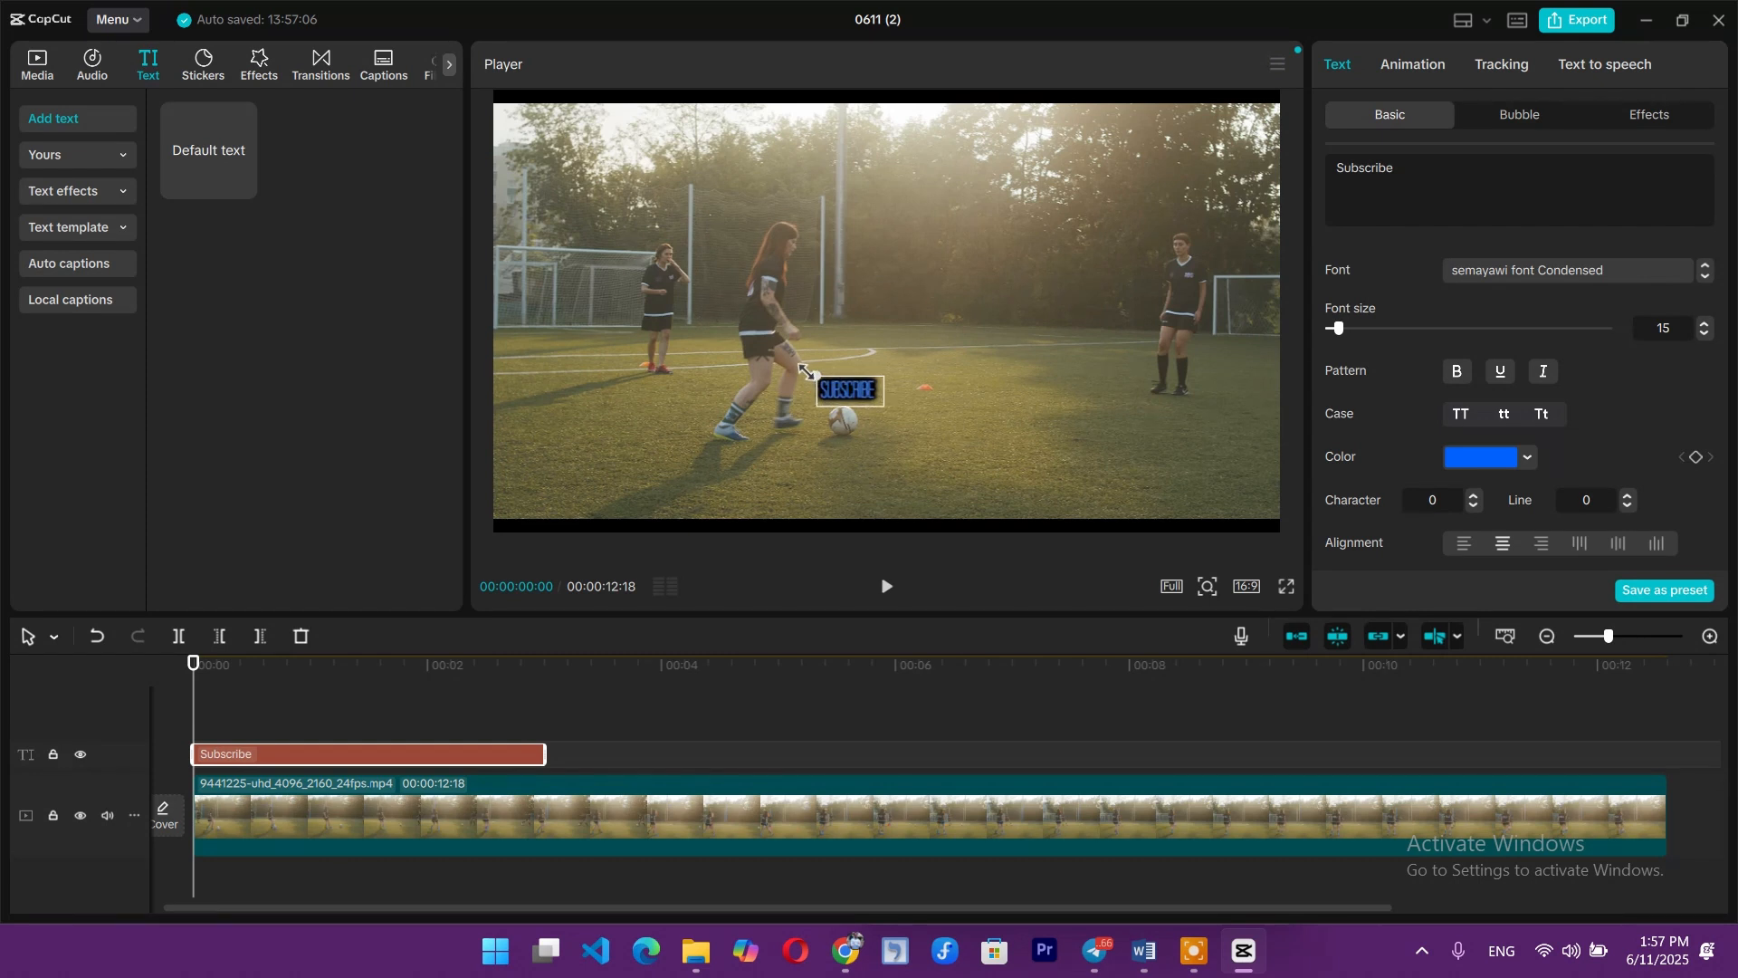
{"action": "left_click", "coordinate": [1462, 416]}
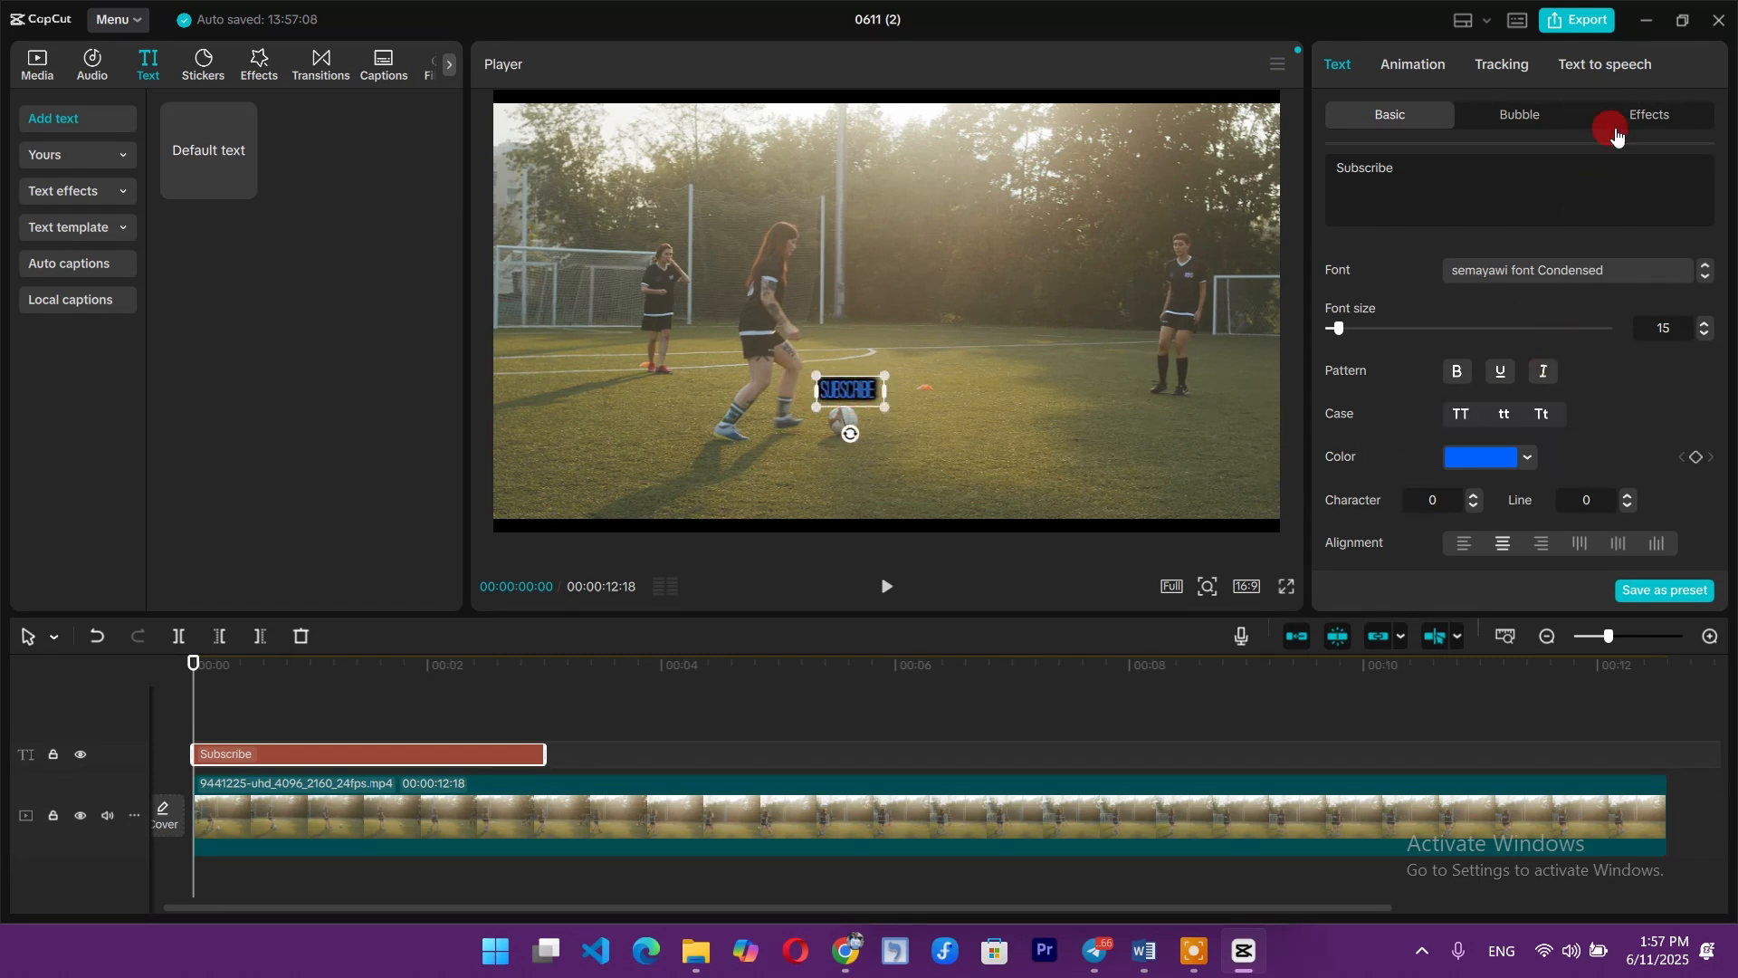
- Extend the Subscribe text clip on the timeline to nearly the end of the soccer video clip
{"action": "left_click", "coordinate": [1510, 73]}
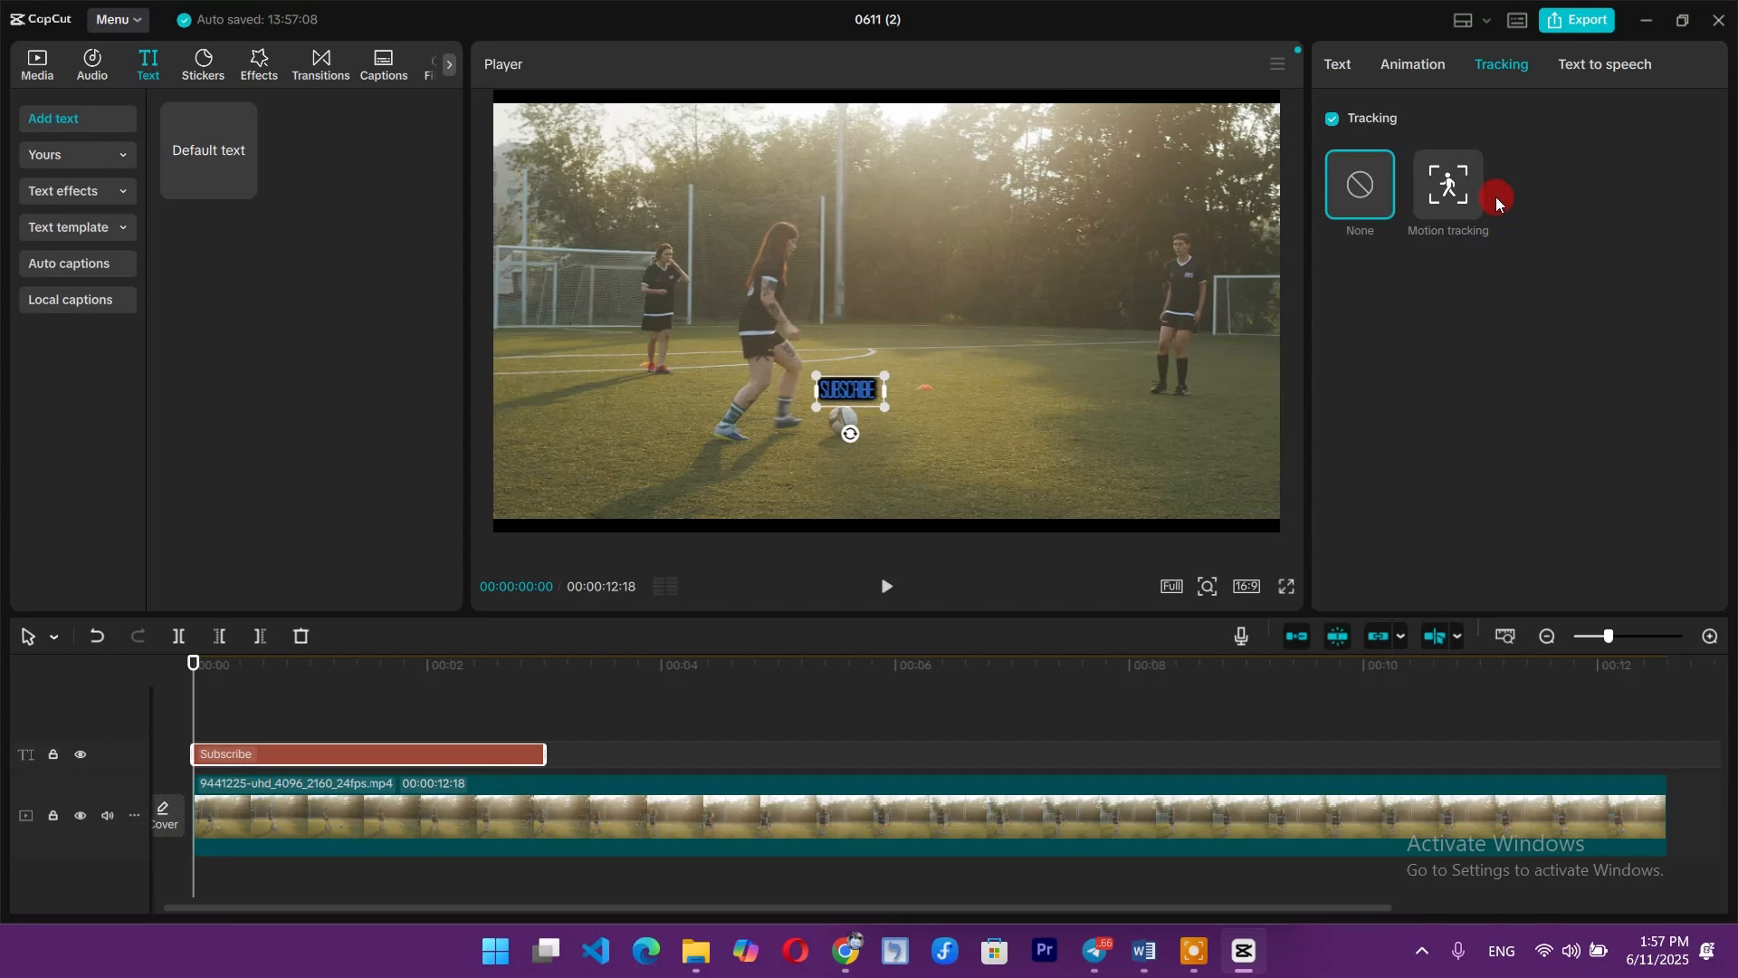
{"action": "left_click", "coordinate": [609, 710]}
{"action": "left_click", "coordinate": [544, 715]}
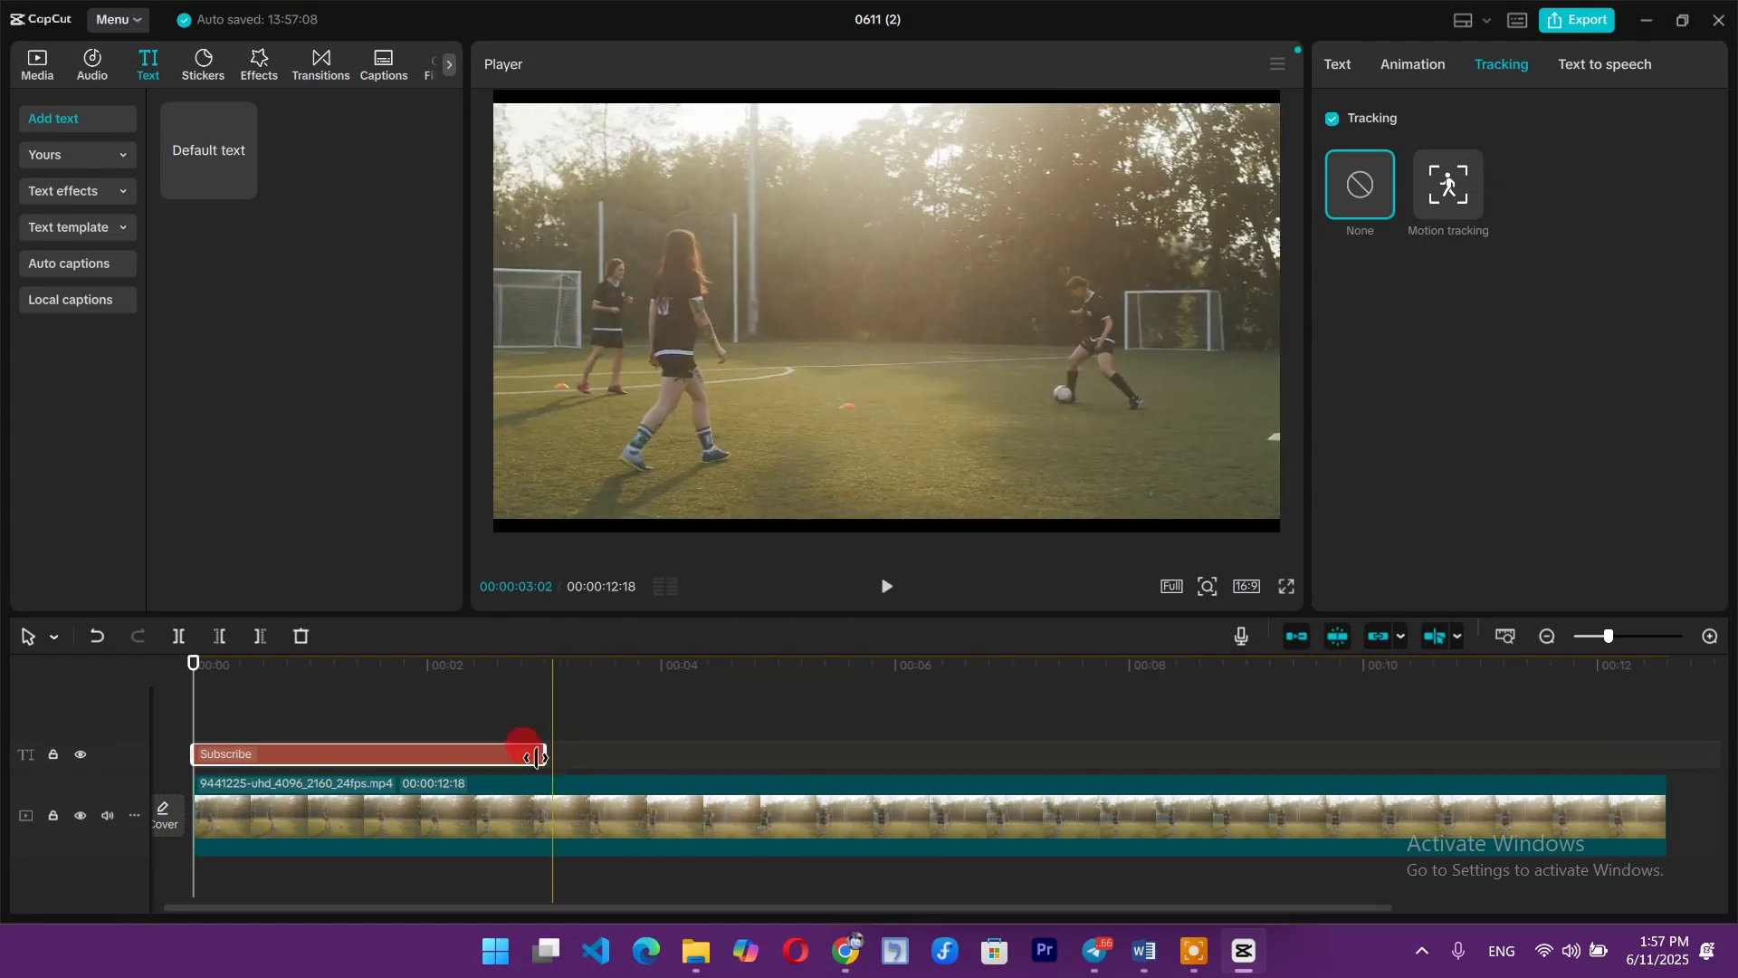
{"action": "left_click_drag", "start_coordinate": [542, 756], "coordinate": [1629, 740]}
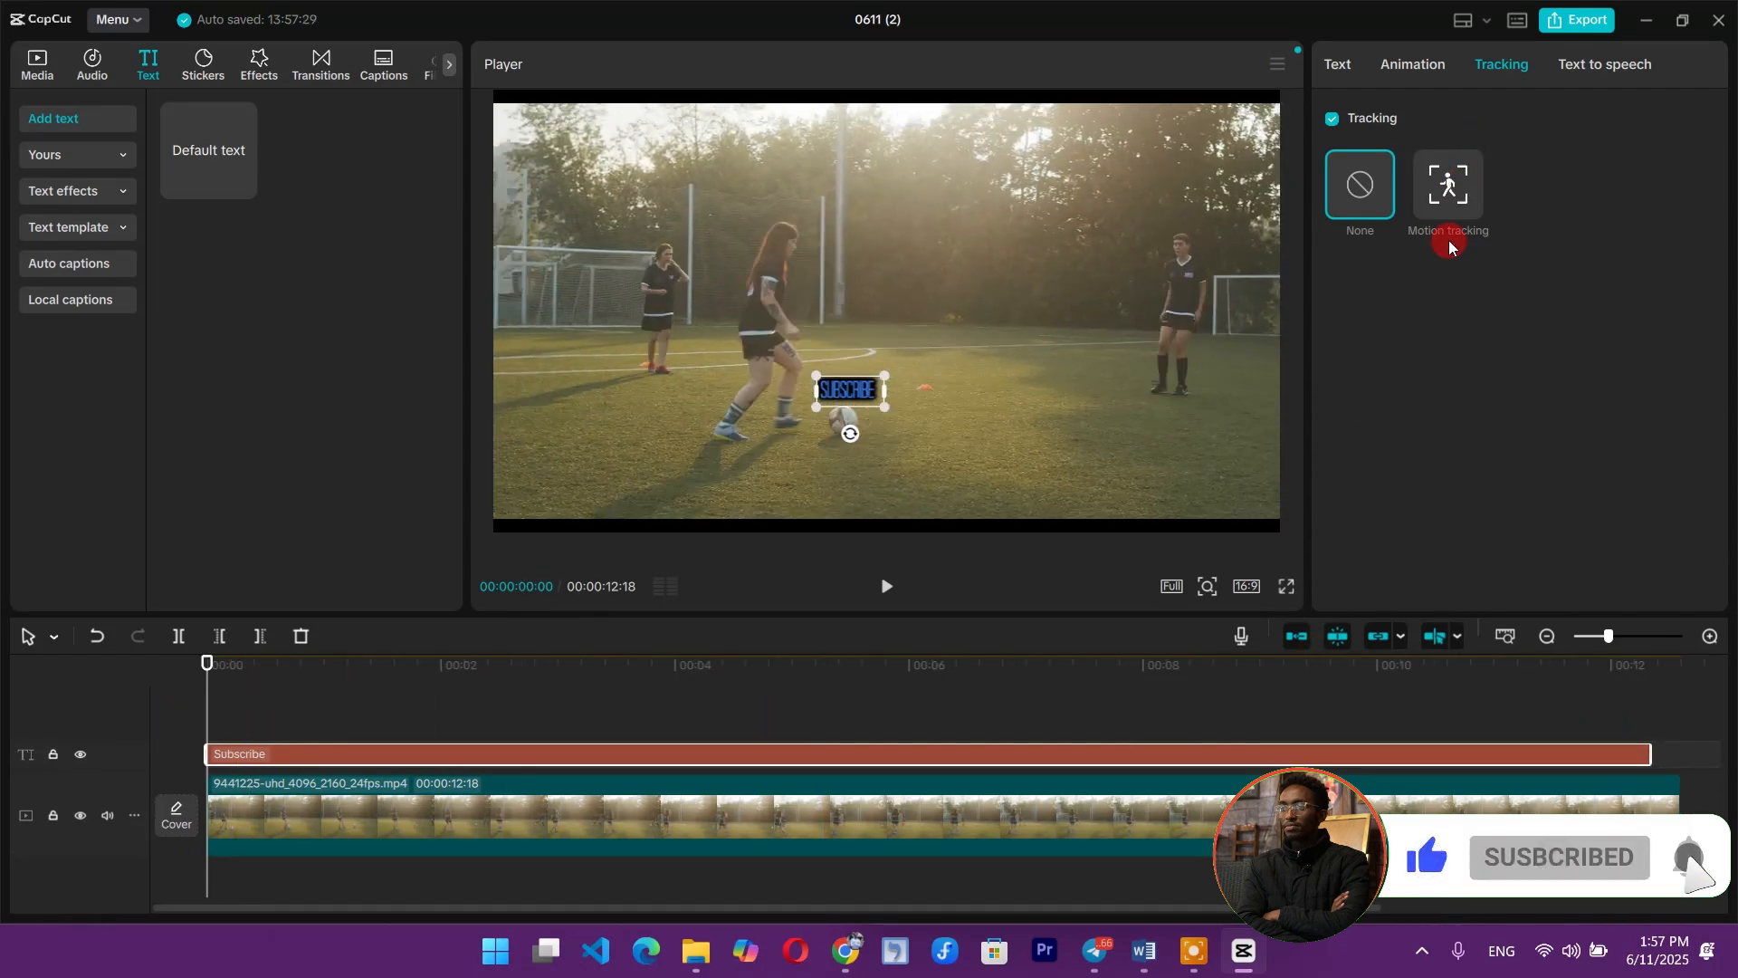
- Turn on motion tracking for the Subscribe text and keep the tracking direction at Both
{"action": "left_click", "coordinate": [1460, 188]}
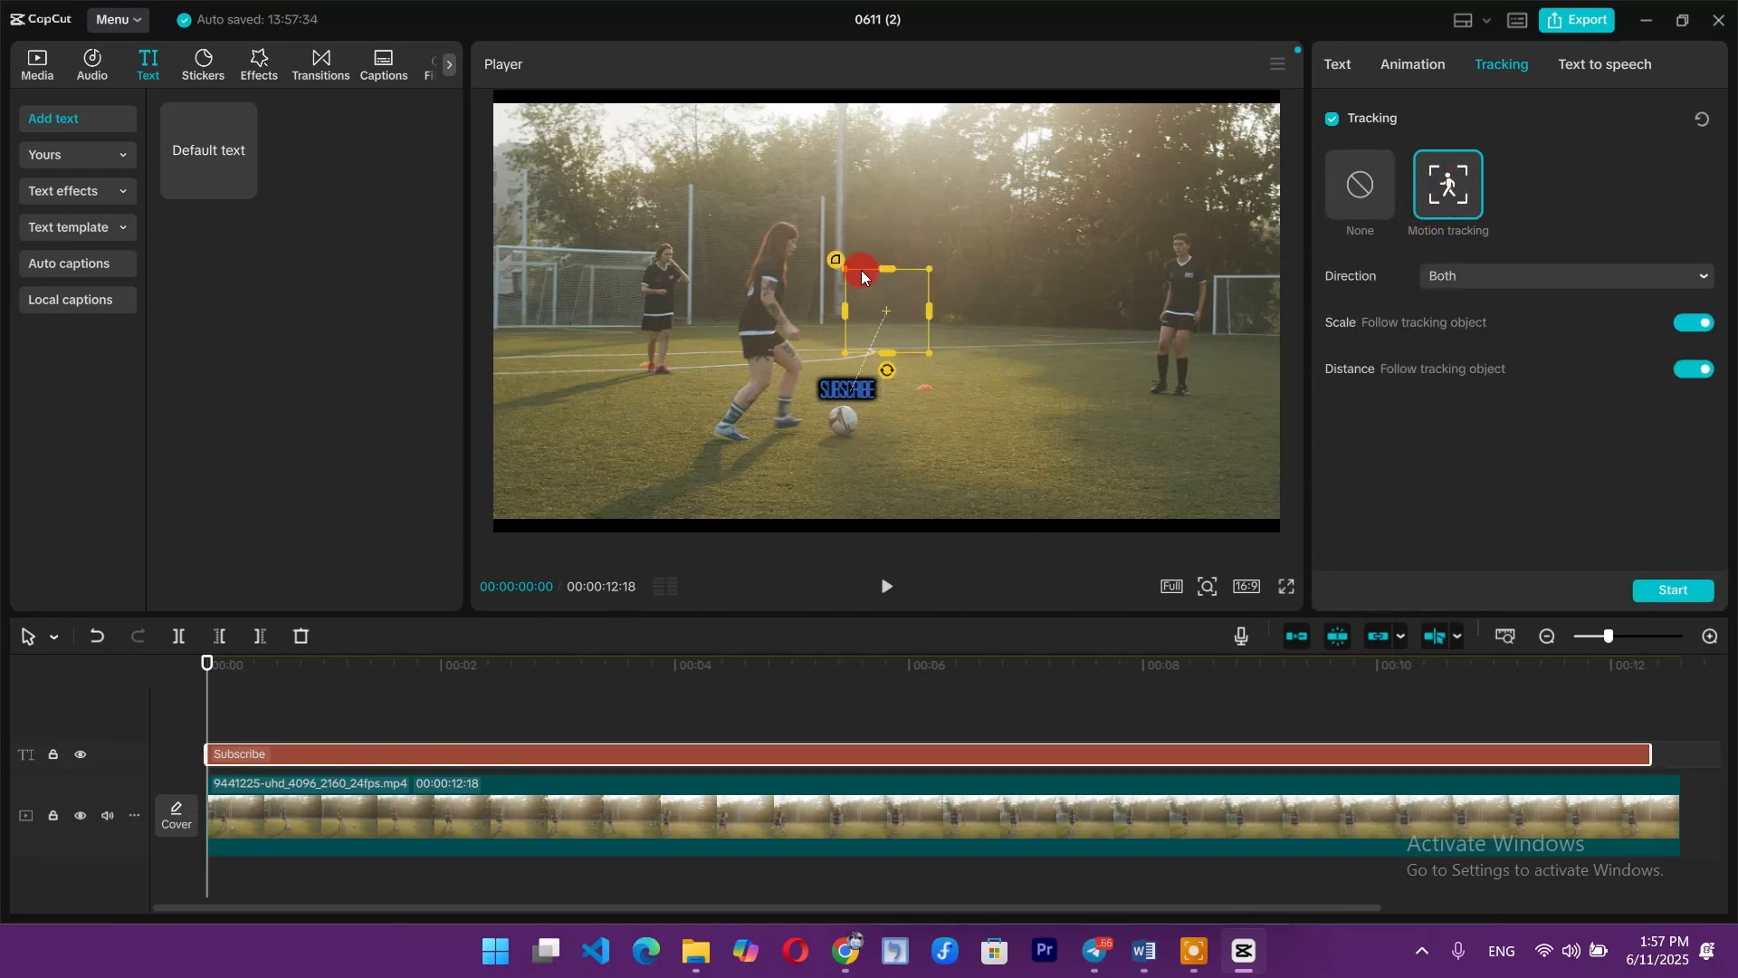
{"action": "left_click", "coordinate": [836, 262]}
{"action": "left_click", "coordinate": [845, 354]}
{"action": "left_click", "coordinate": [925, 329]}
{"action": "left_click", "coordinate": [1431, 285]}
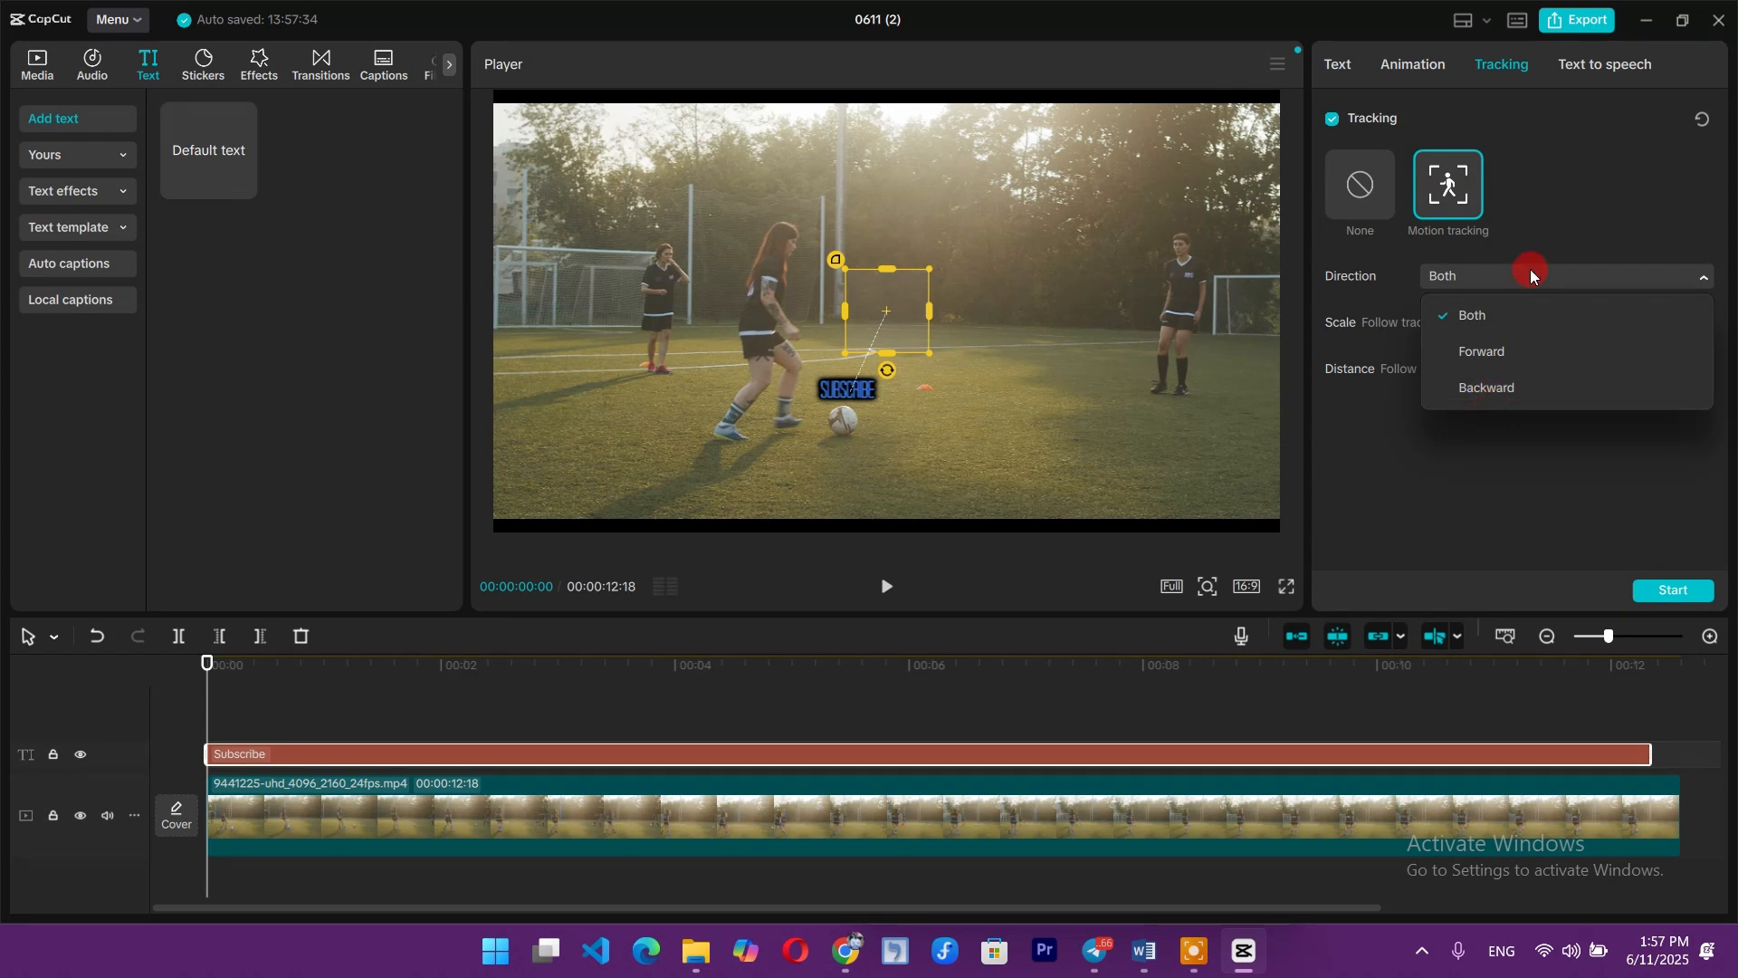
{"action": "left_click", "coordinate": [1528, 273]}
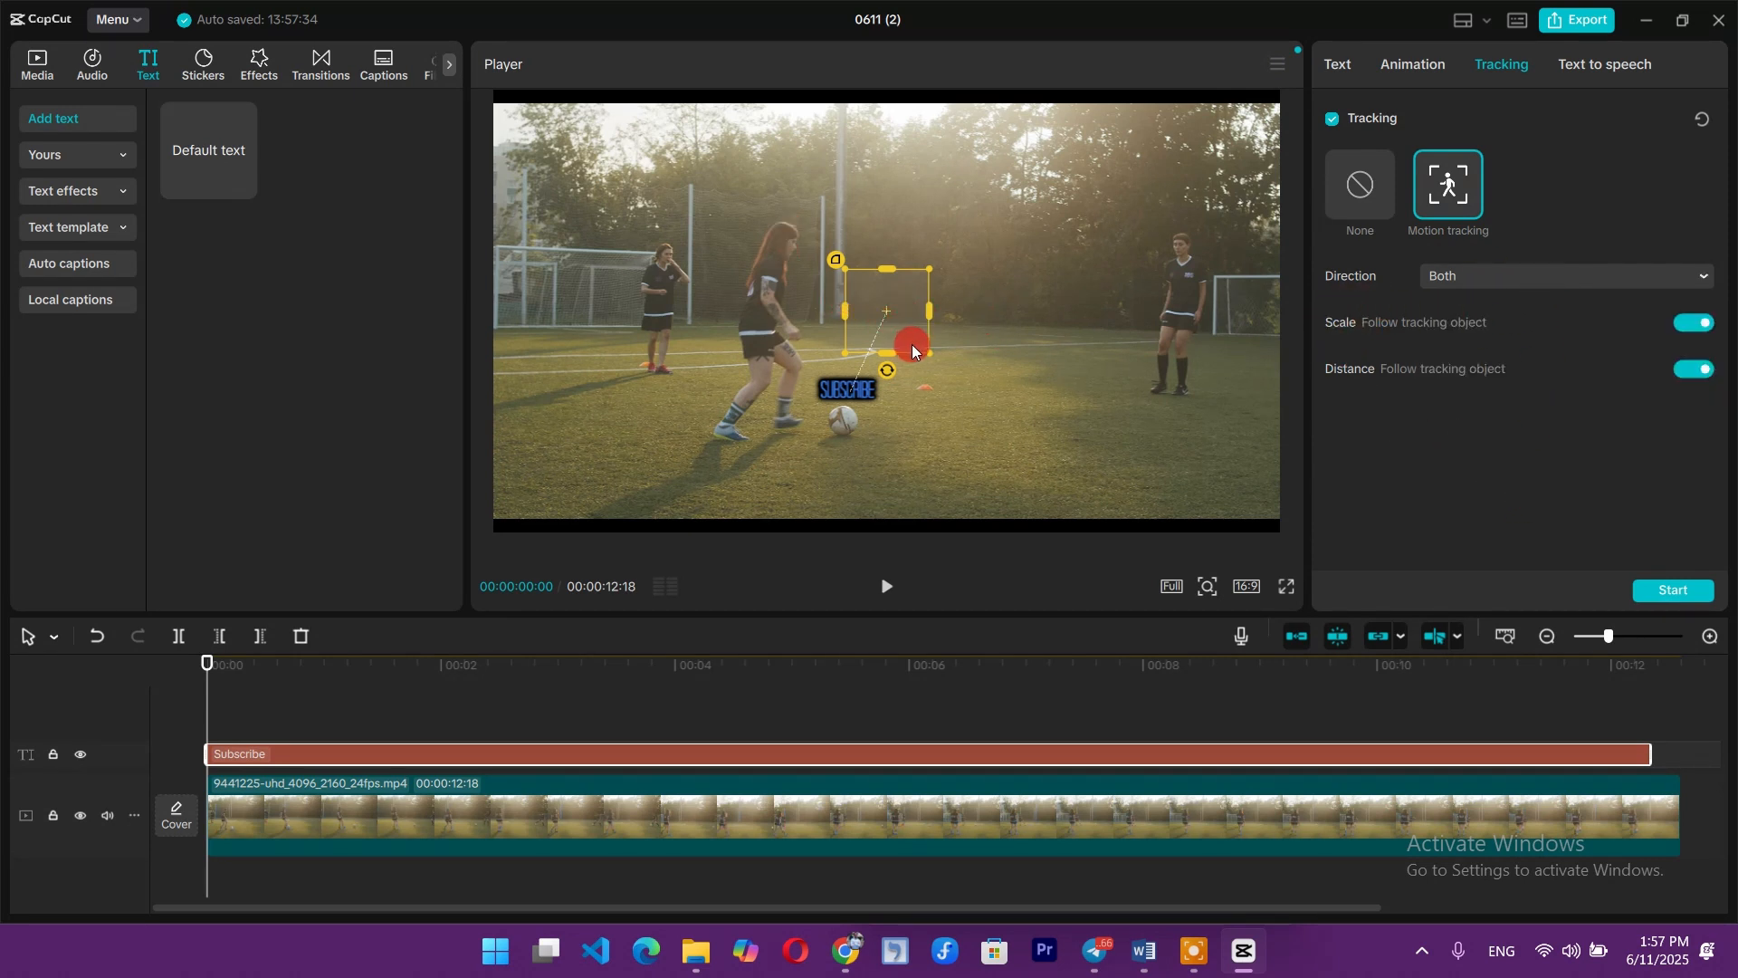
- Shrink the tracking box to fit tightly around the soccer ball and run the motion tracking
{"action": "left_click_drag", "start_coordinate": [927, 351], "coordinate": [956, 311]}
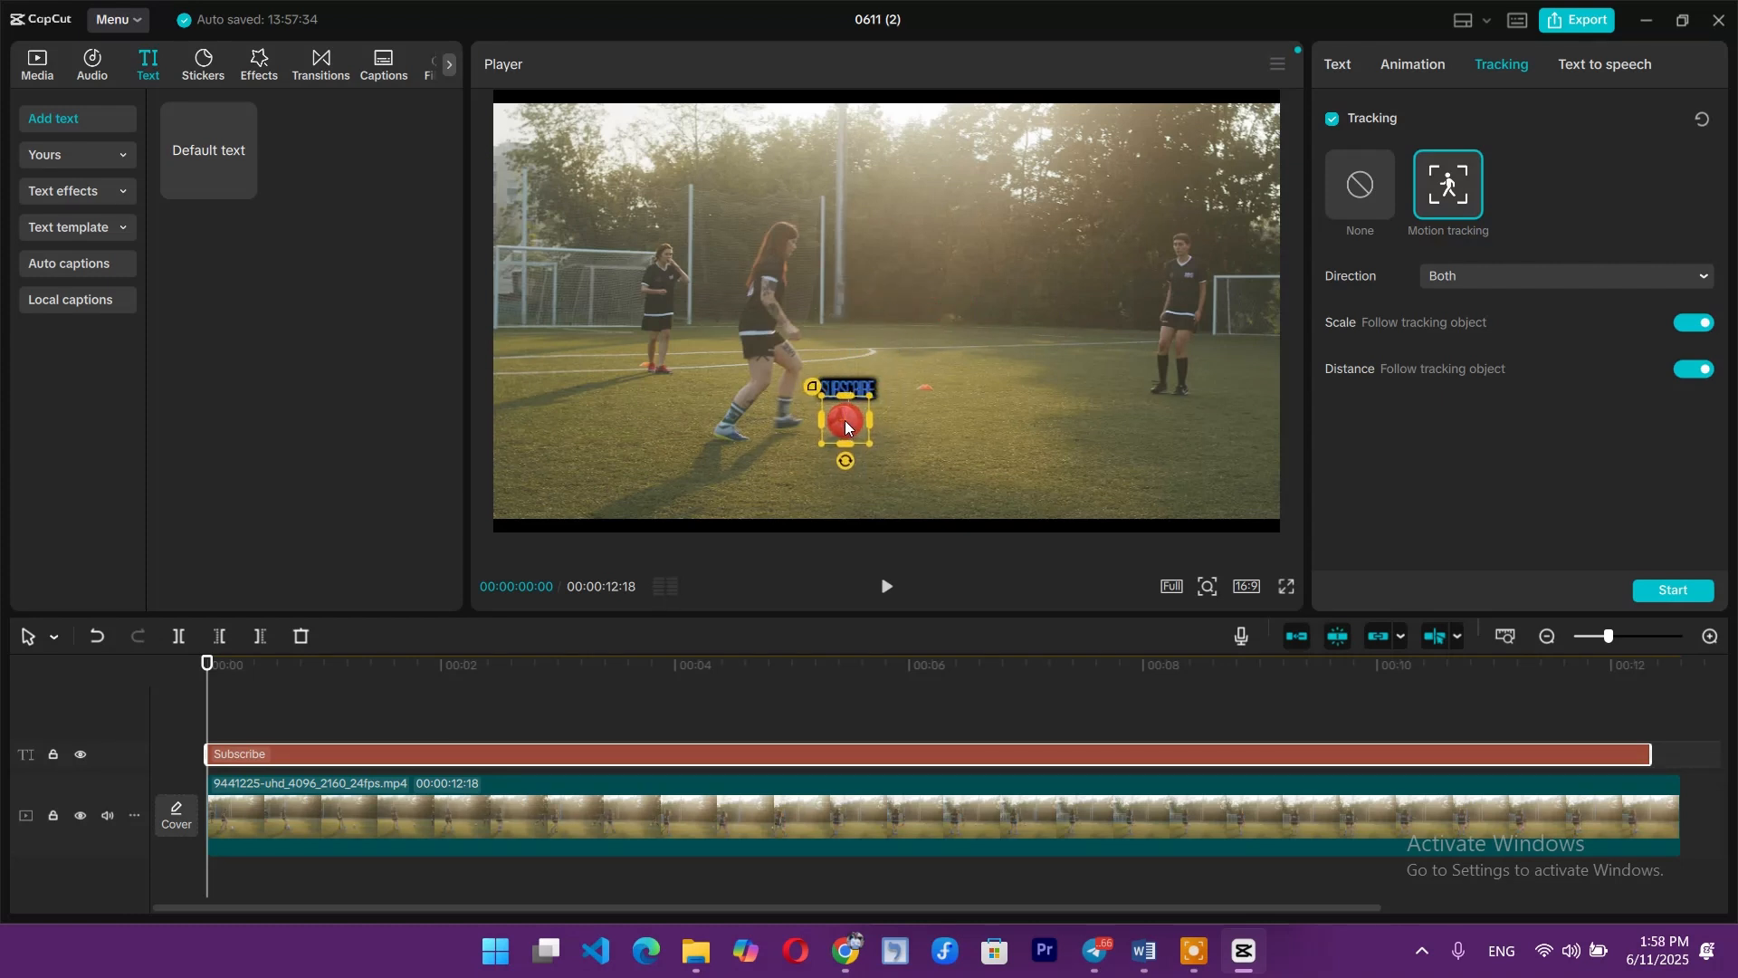
{"action": "left_click_drag", "start_coordinate": [872, 441], "coordinate": [847, 422]}
{"action": "left_click", "coordinate": [1288, 482]}
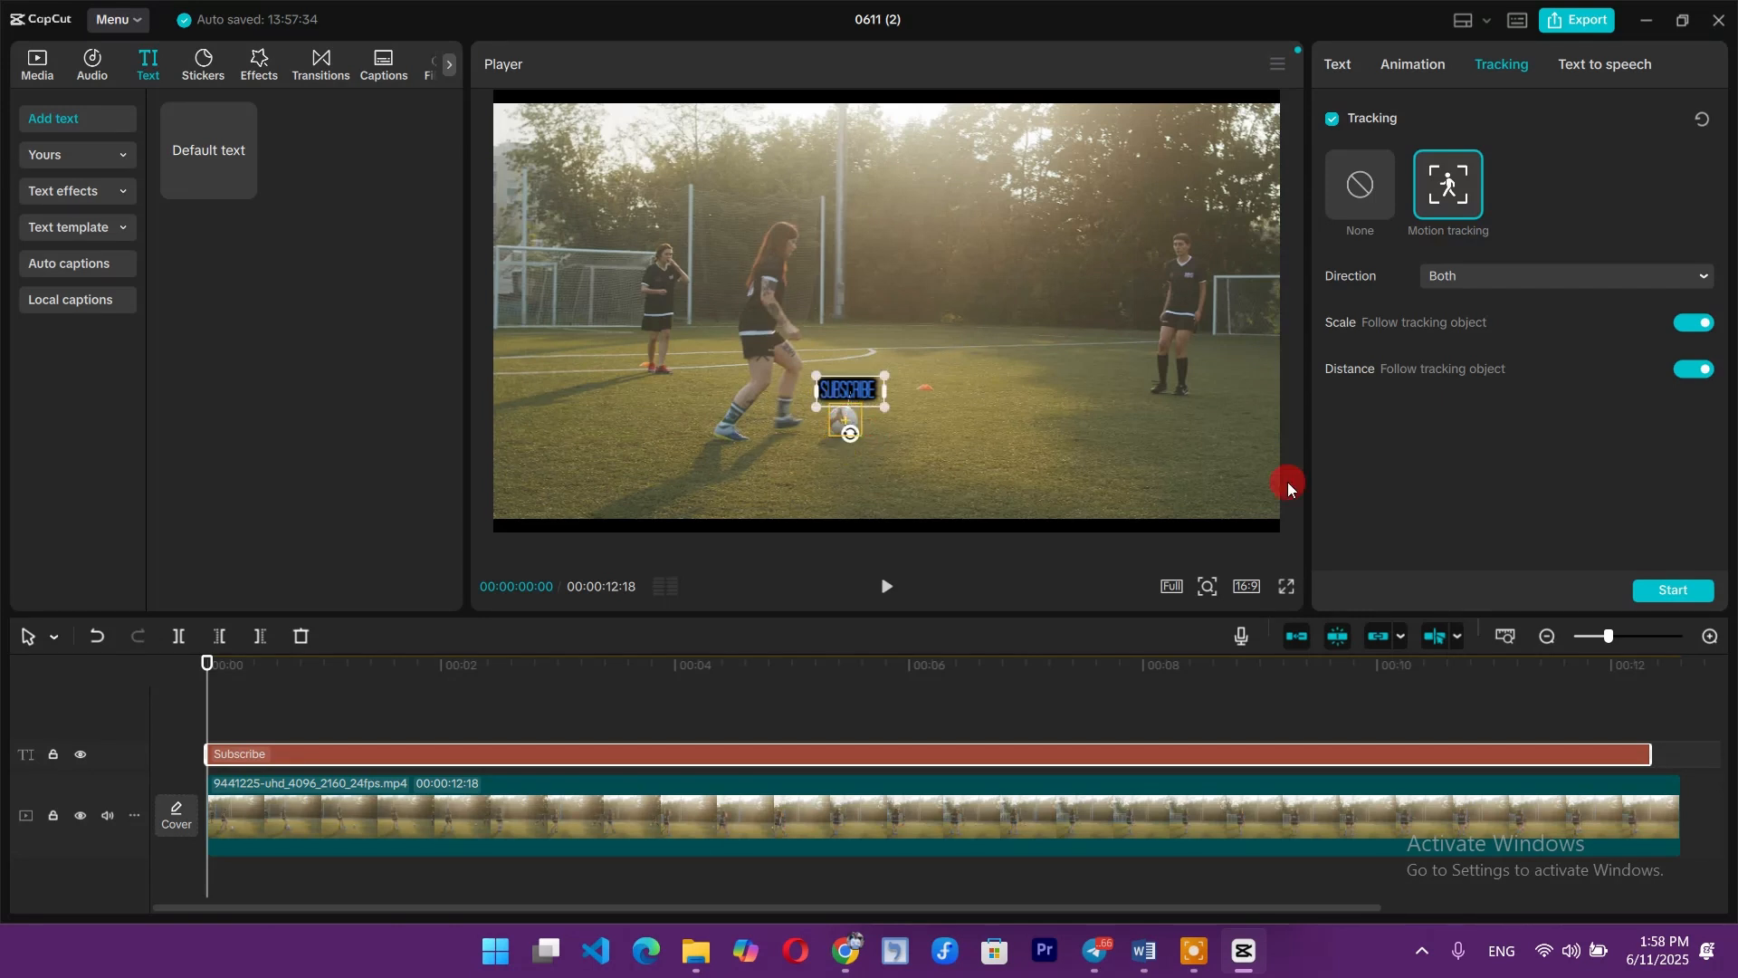
{"action": "left_click", "coordinate": [1683, 593]}
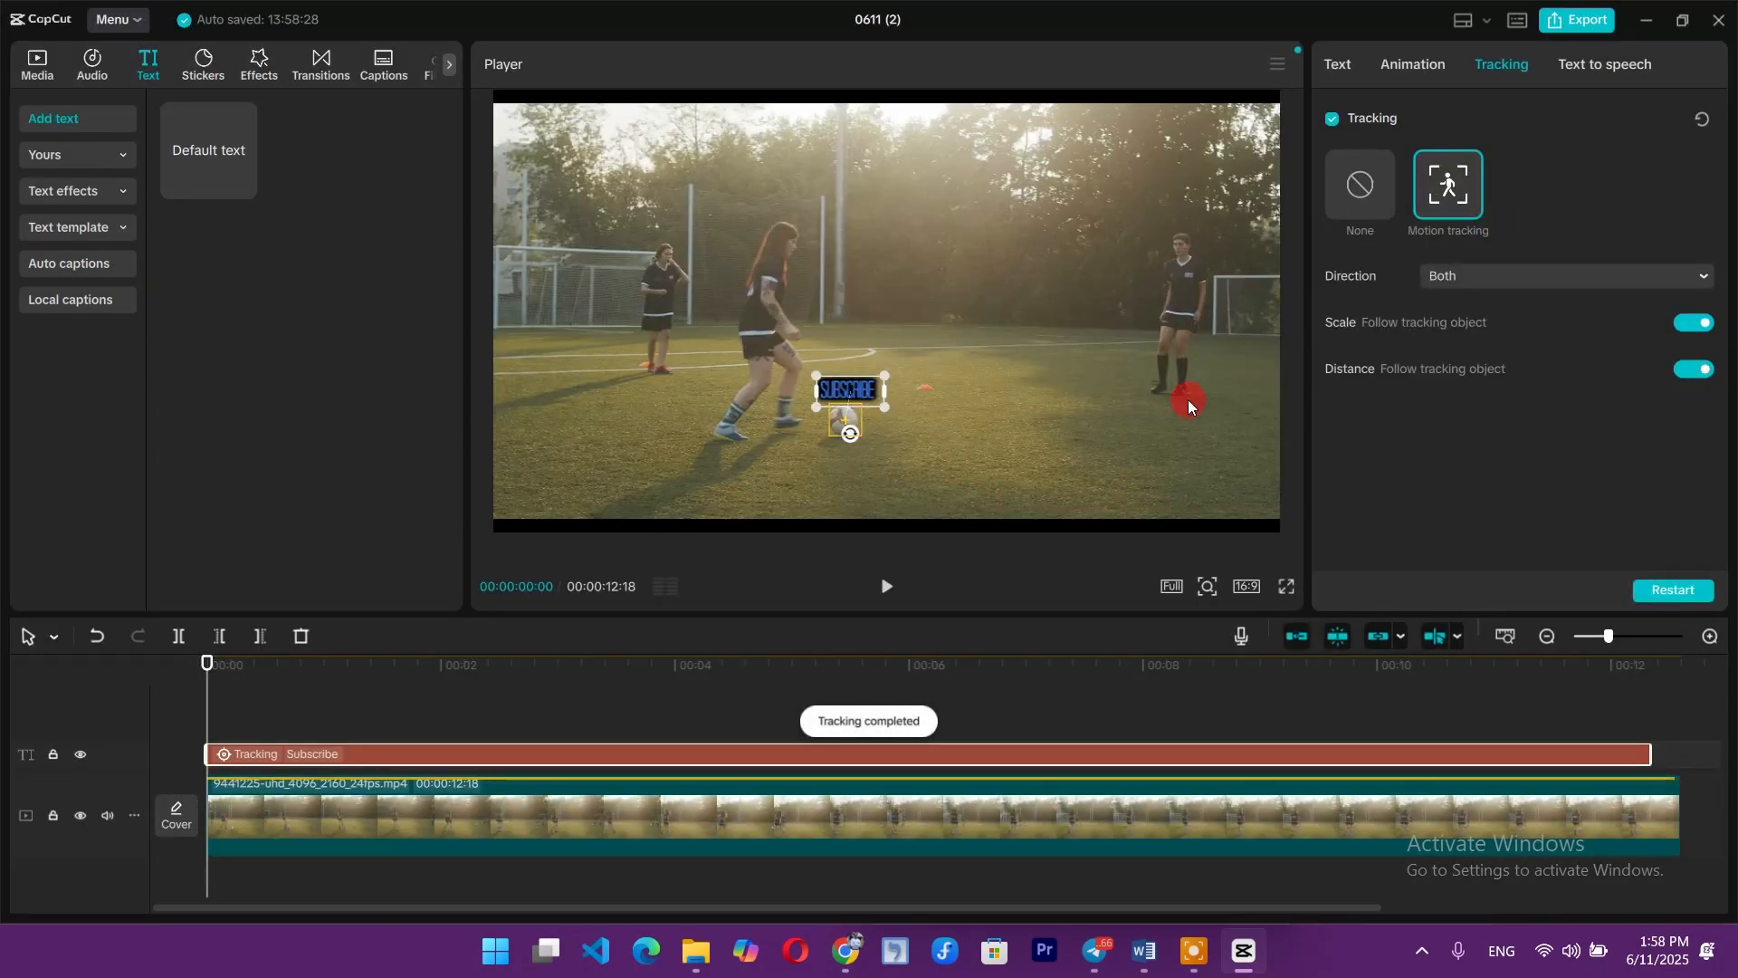
- Play the tracked video in full screen from the beginning to check how the Subscribe text follows the ball
{"action": "left_click", "coordinate": [255, 710]}
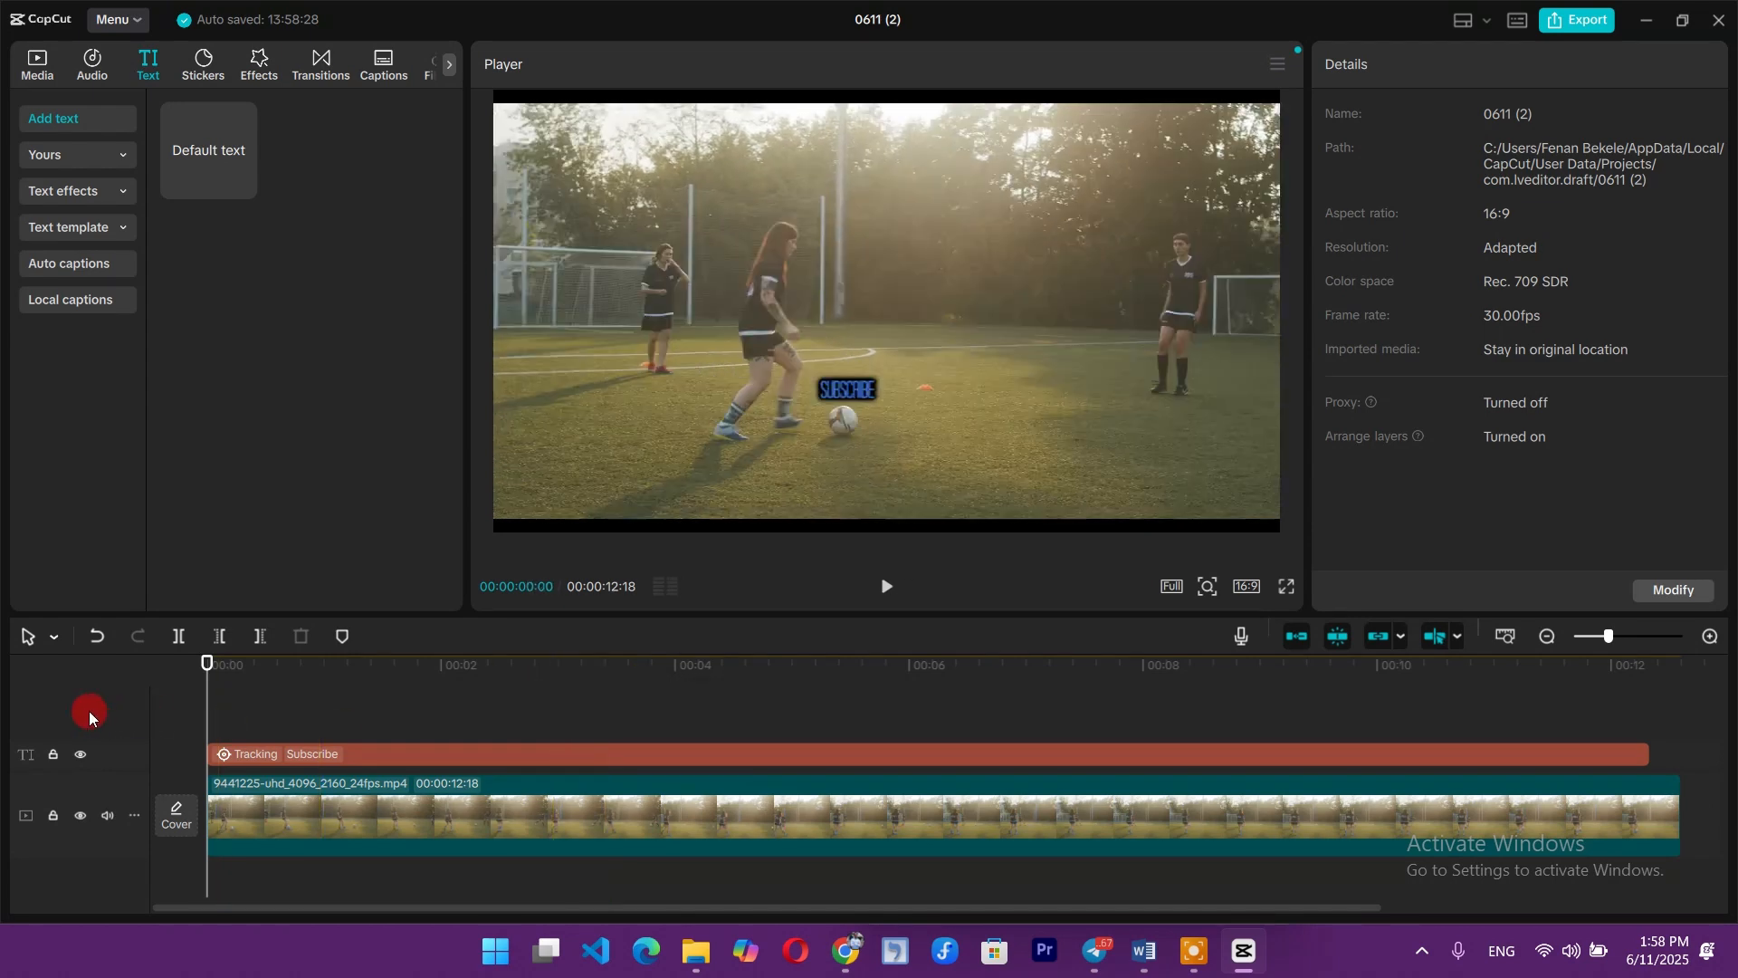
{"action": "left_click", "coordinate": [222, 722]}
{"action": "key", "text": "space"}
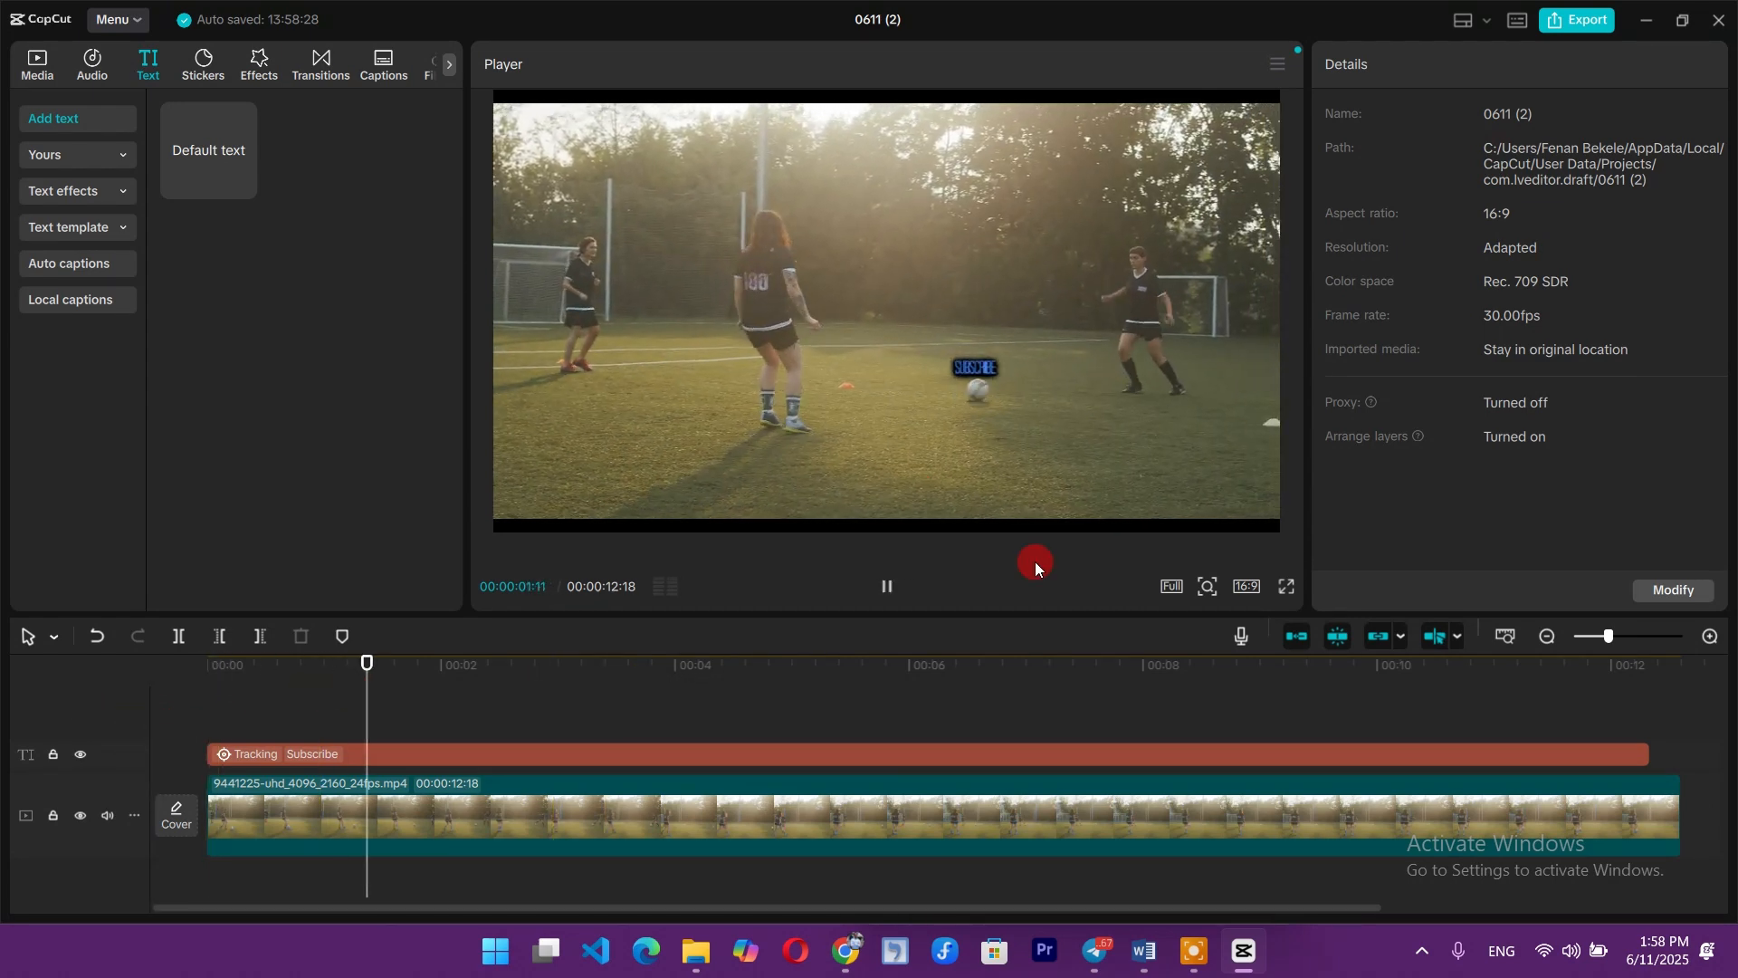
{"action": "left_click", "coordinate": [1235, 598]}
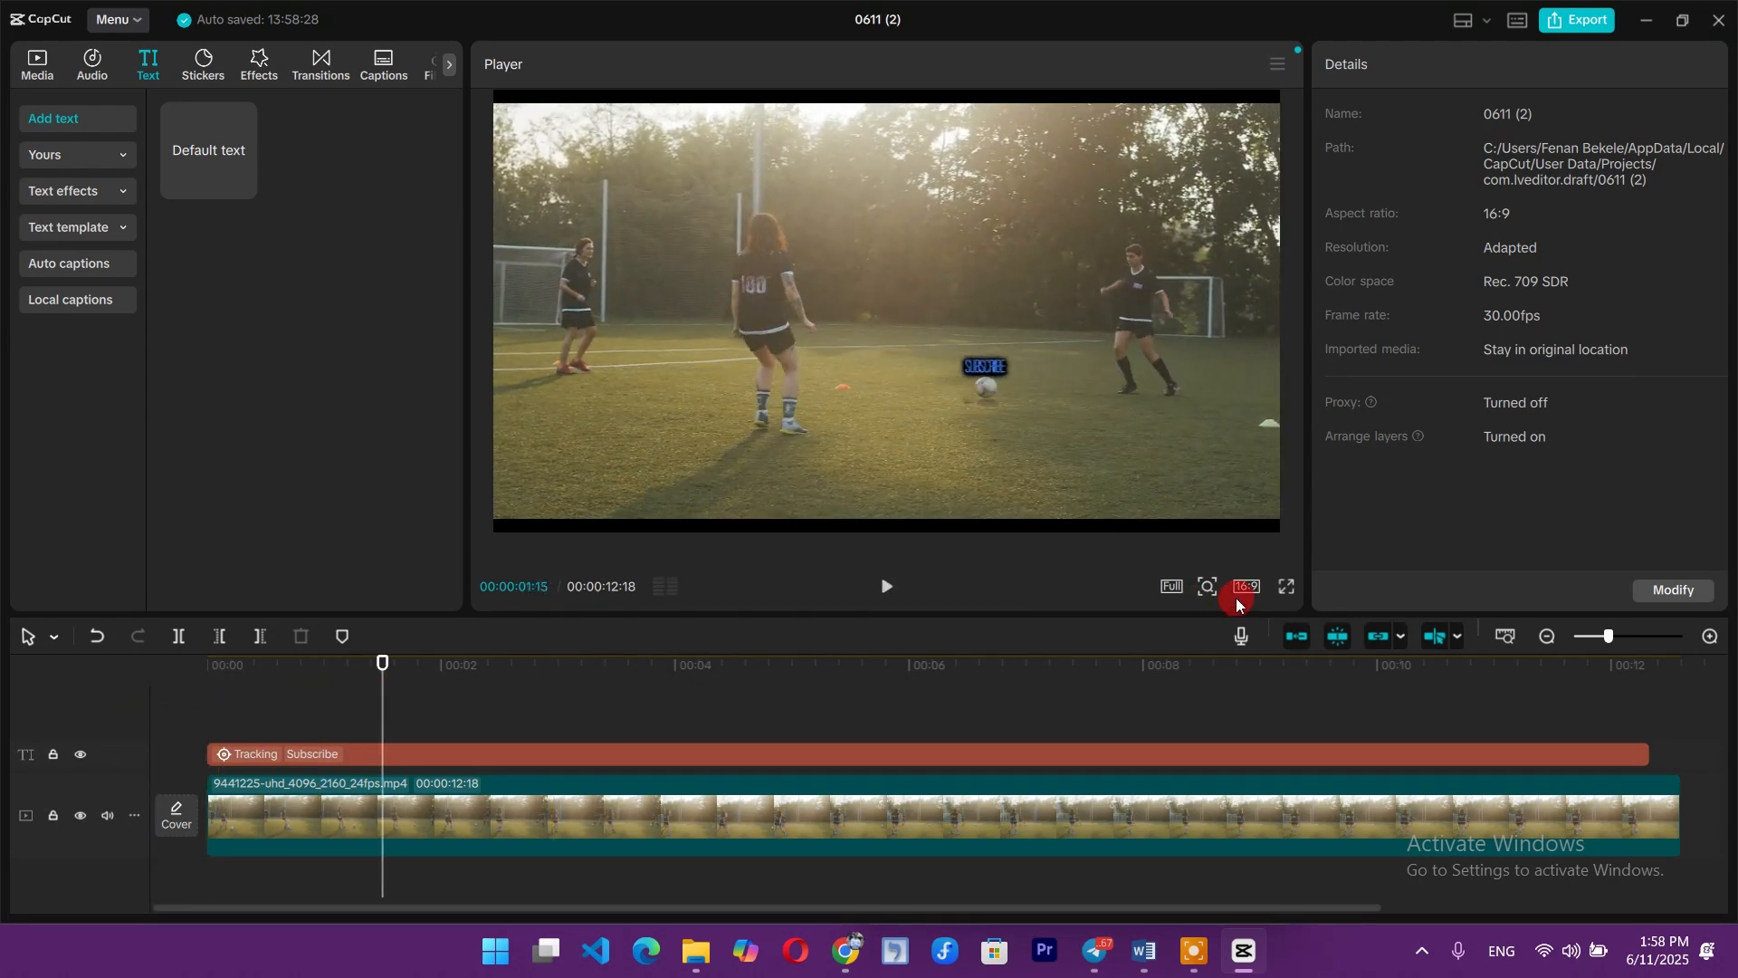
{"action": "left_click", "coordinate": [1285, 589]}
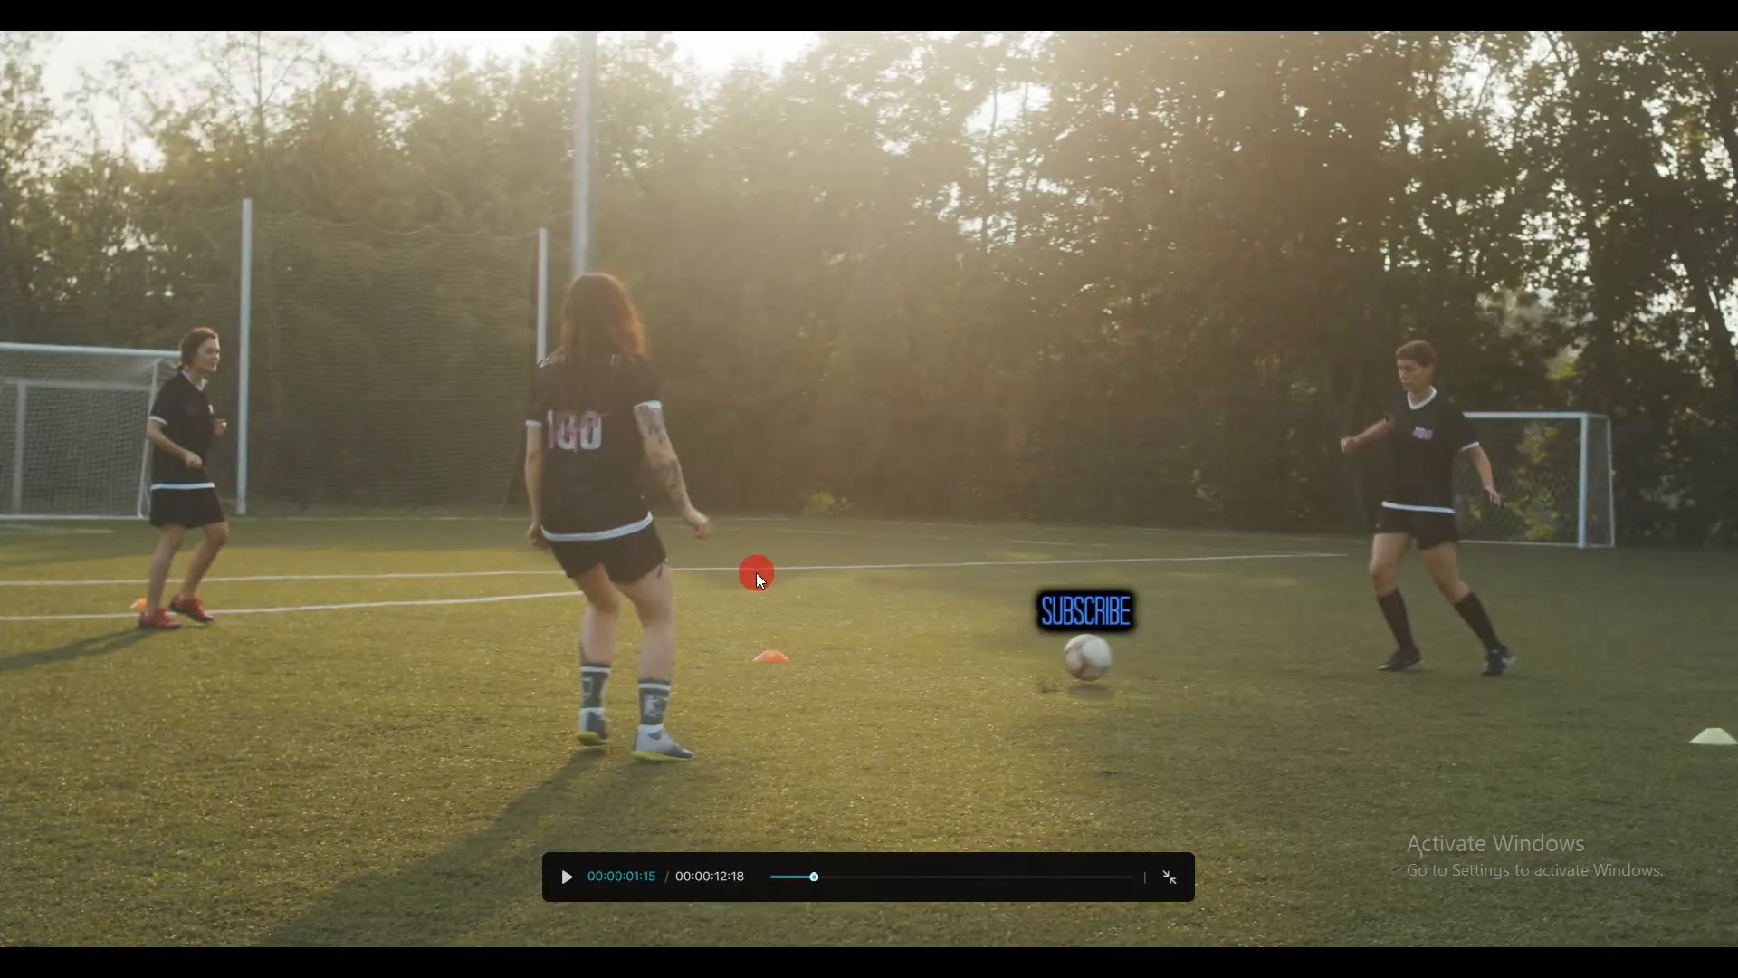
{"action": "left_click_drag", "start_coordinate": [811, 882], "coordinate": [745, 894]}
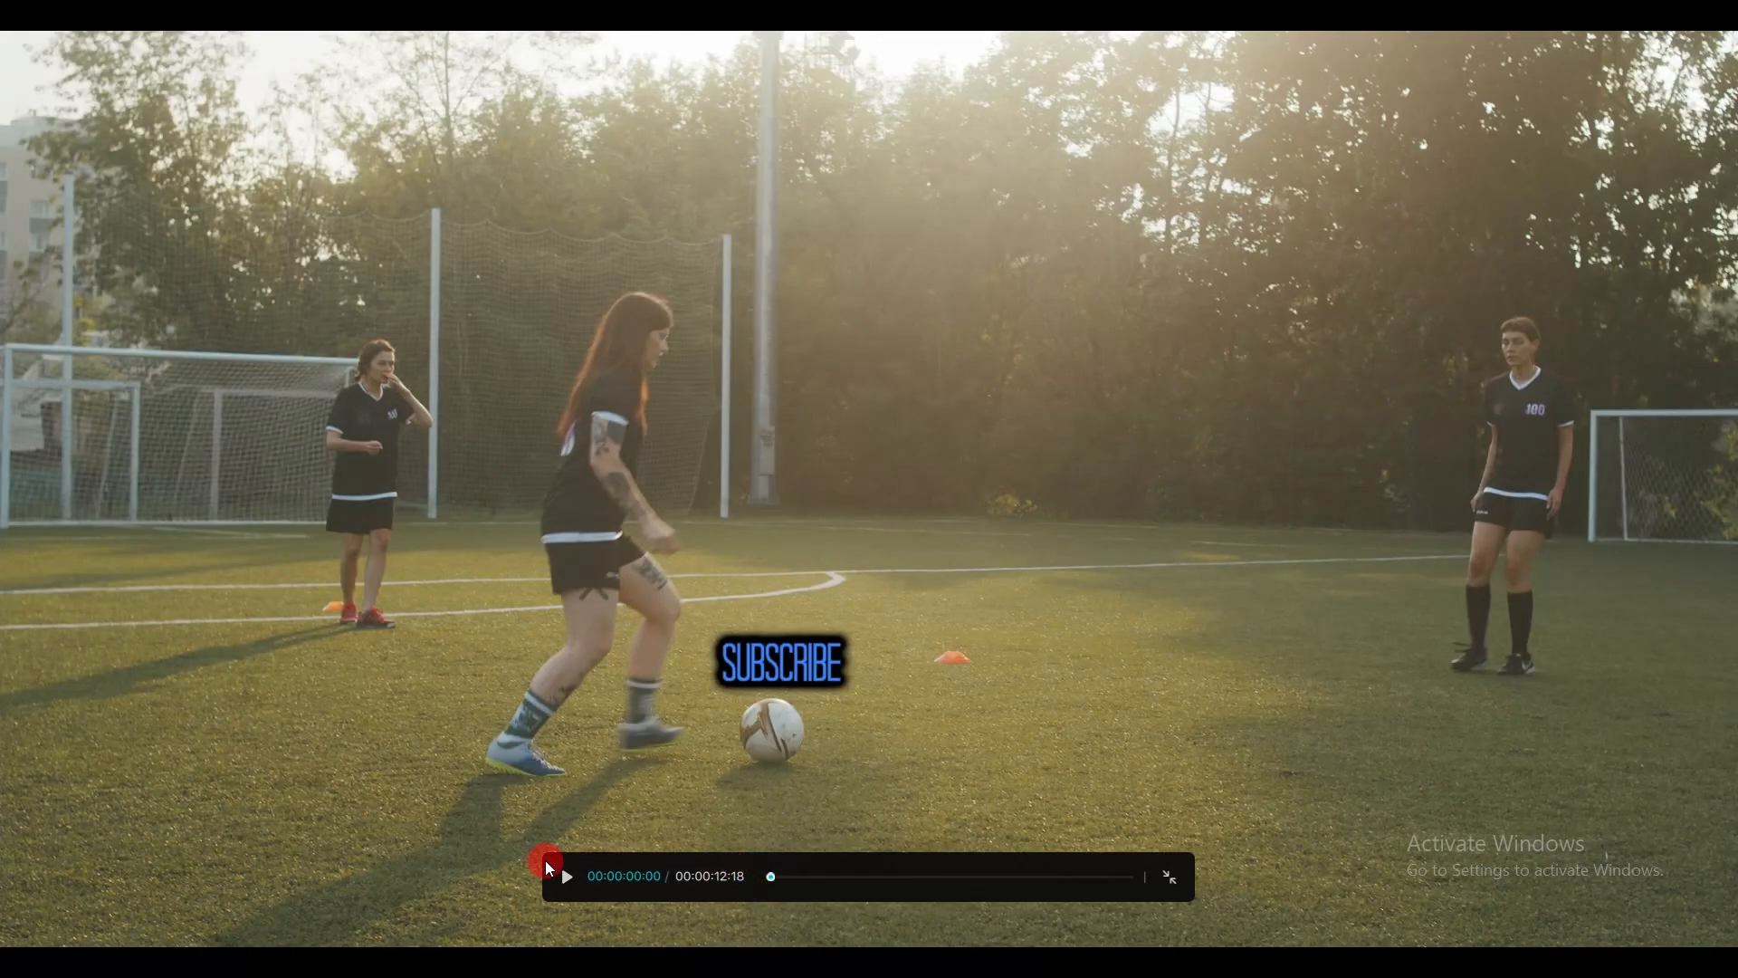
{"action": "left_click", "coordinate": [547, 864]}
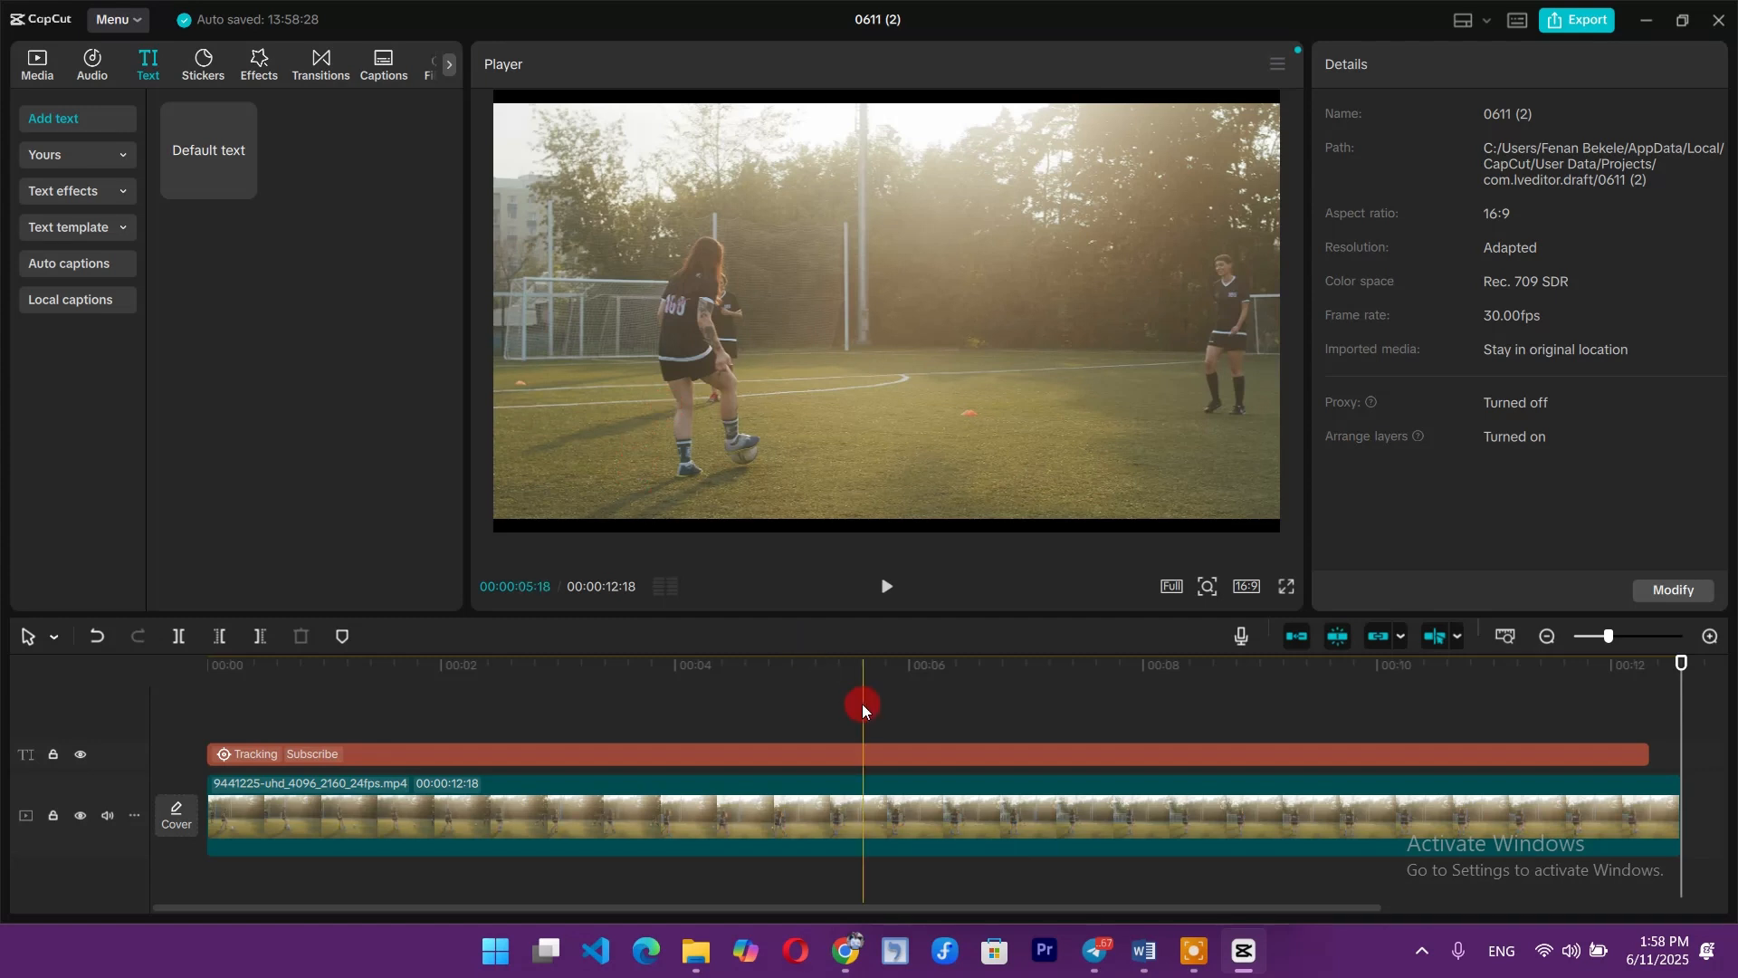
- Return the playhead to the start and add a default text clip there on a new track above Subscribe
{"action": "scroll", "coordinate": [862, 705], "scroll_direction": "down", "scroll_amount": 2}
{"action": "left_click", "coordinate": [861, 707]}
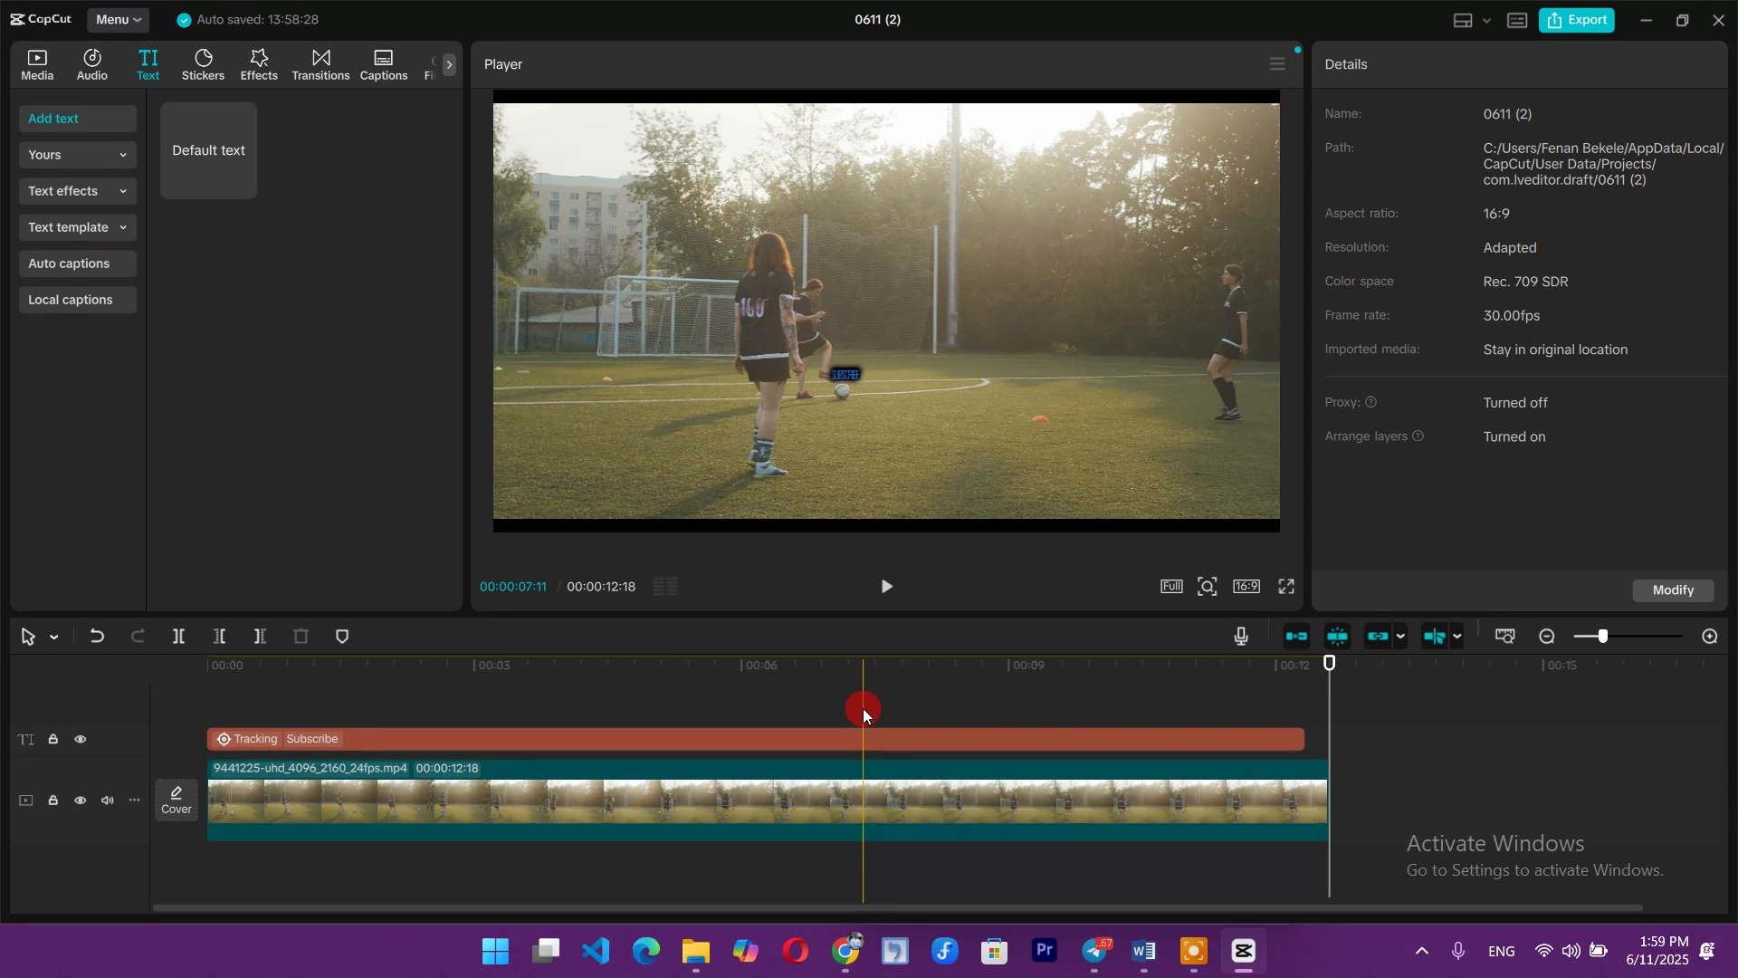
{"action": "left_click_drag", "start_coordinate": [862, 708], "coordinate": [1592, 5]}
{"action": "left_click_drag", "start_coordinate": [711, 762], "coordinate": [256, 677]}
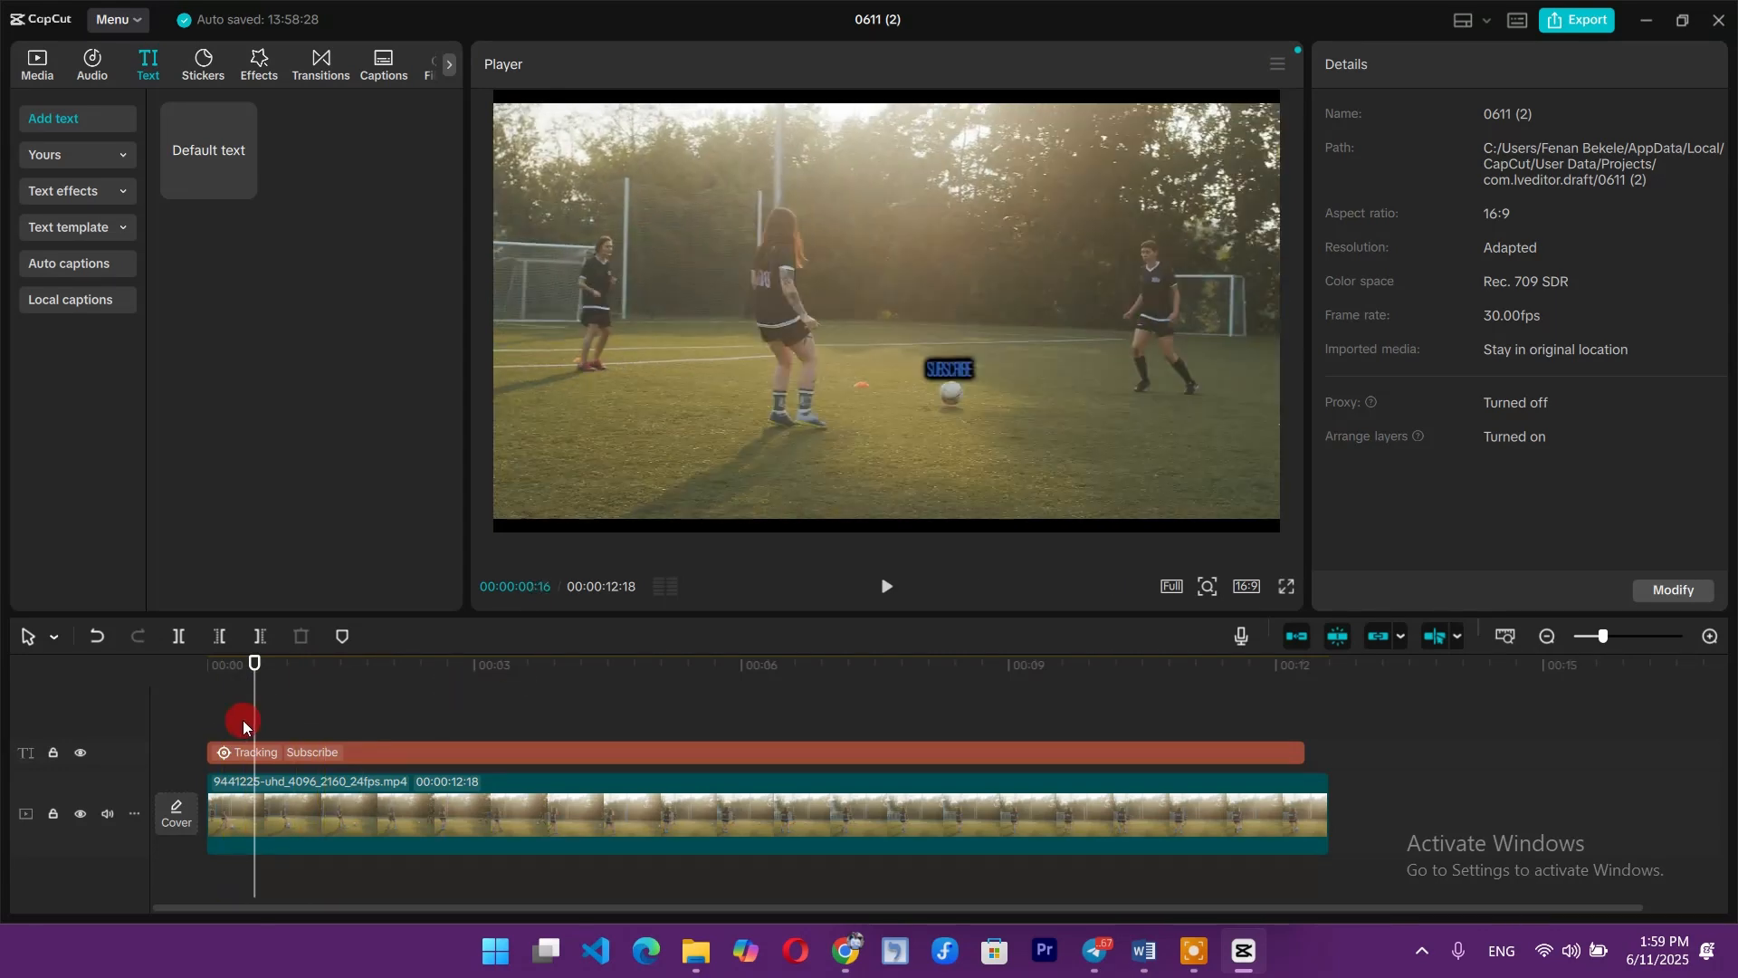
{"action": "left_click_drag", "start_coordinate": [242, 720], "coordinate": [183, 696]}
{"action": "left_click_drag", "start_coordinate": [242, 193], "coordinate": [288, 761]}
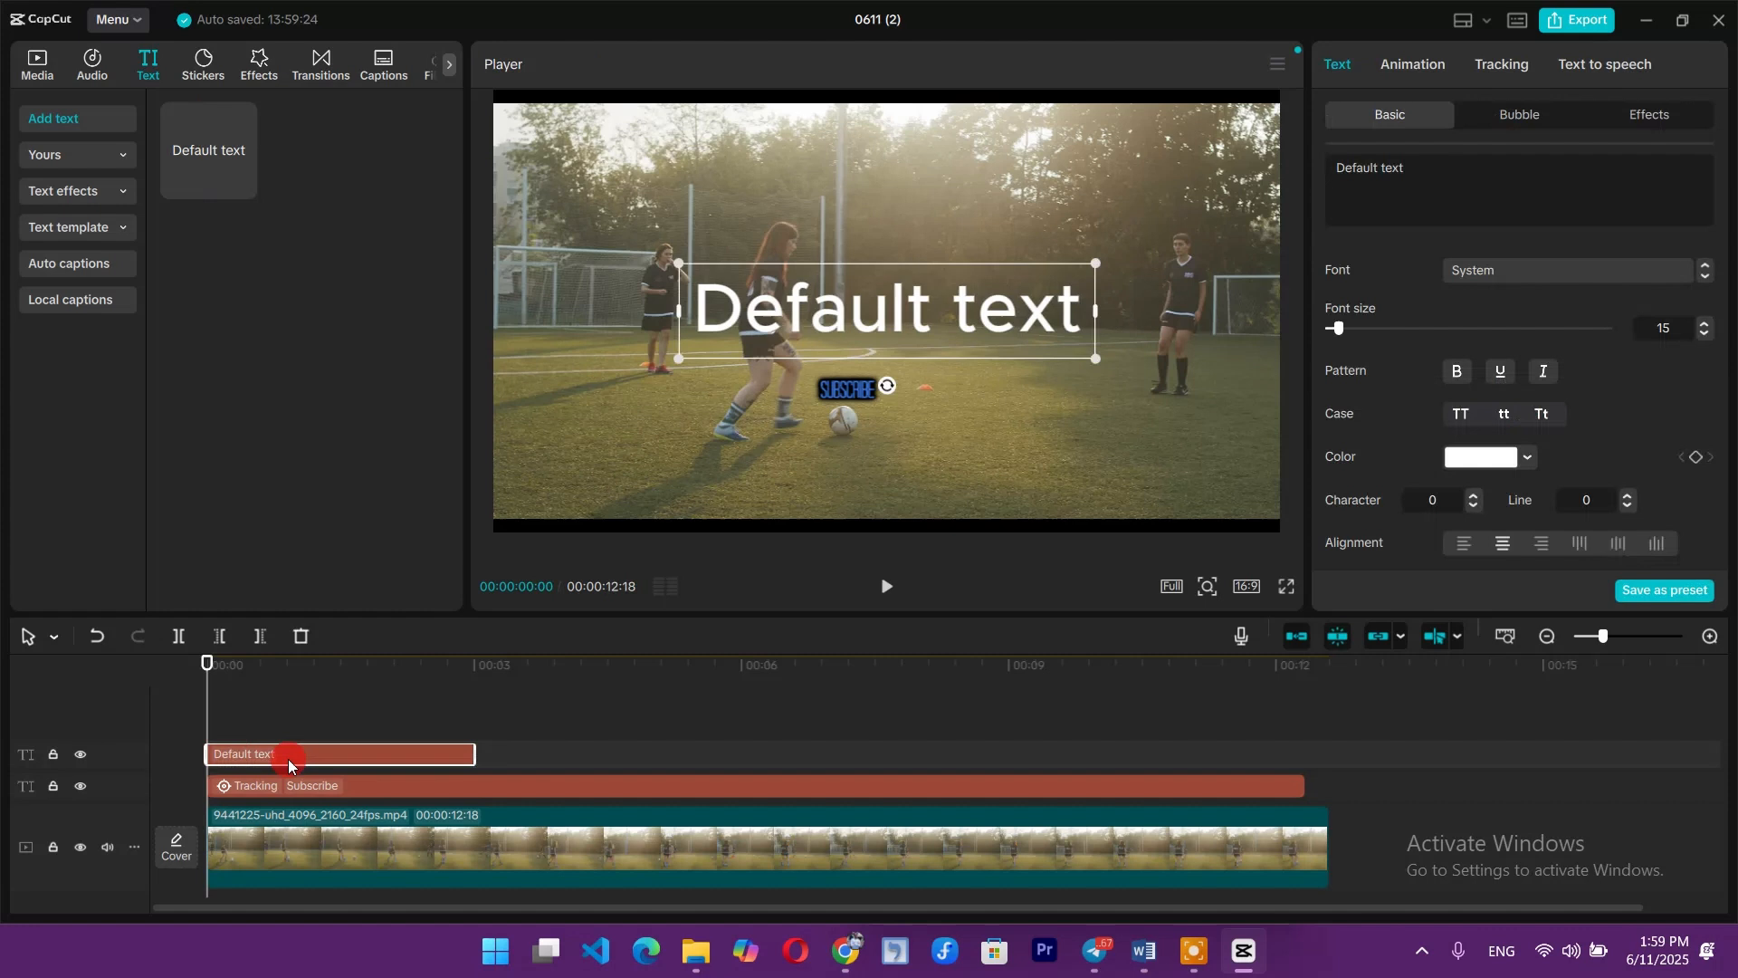
- Replace the default text's wording with the person's first name and shrink it to roughly a quarter of its size
{"action": "double_click", "coordinate": [865, 312]}
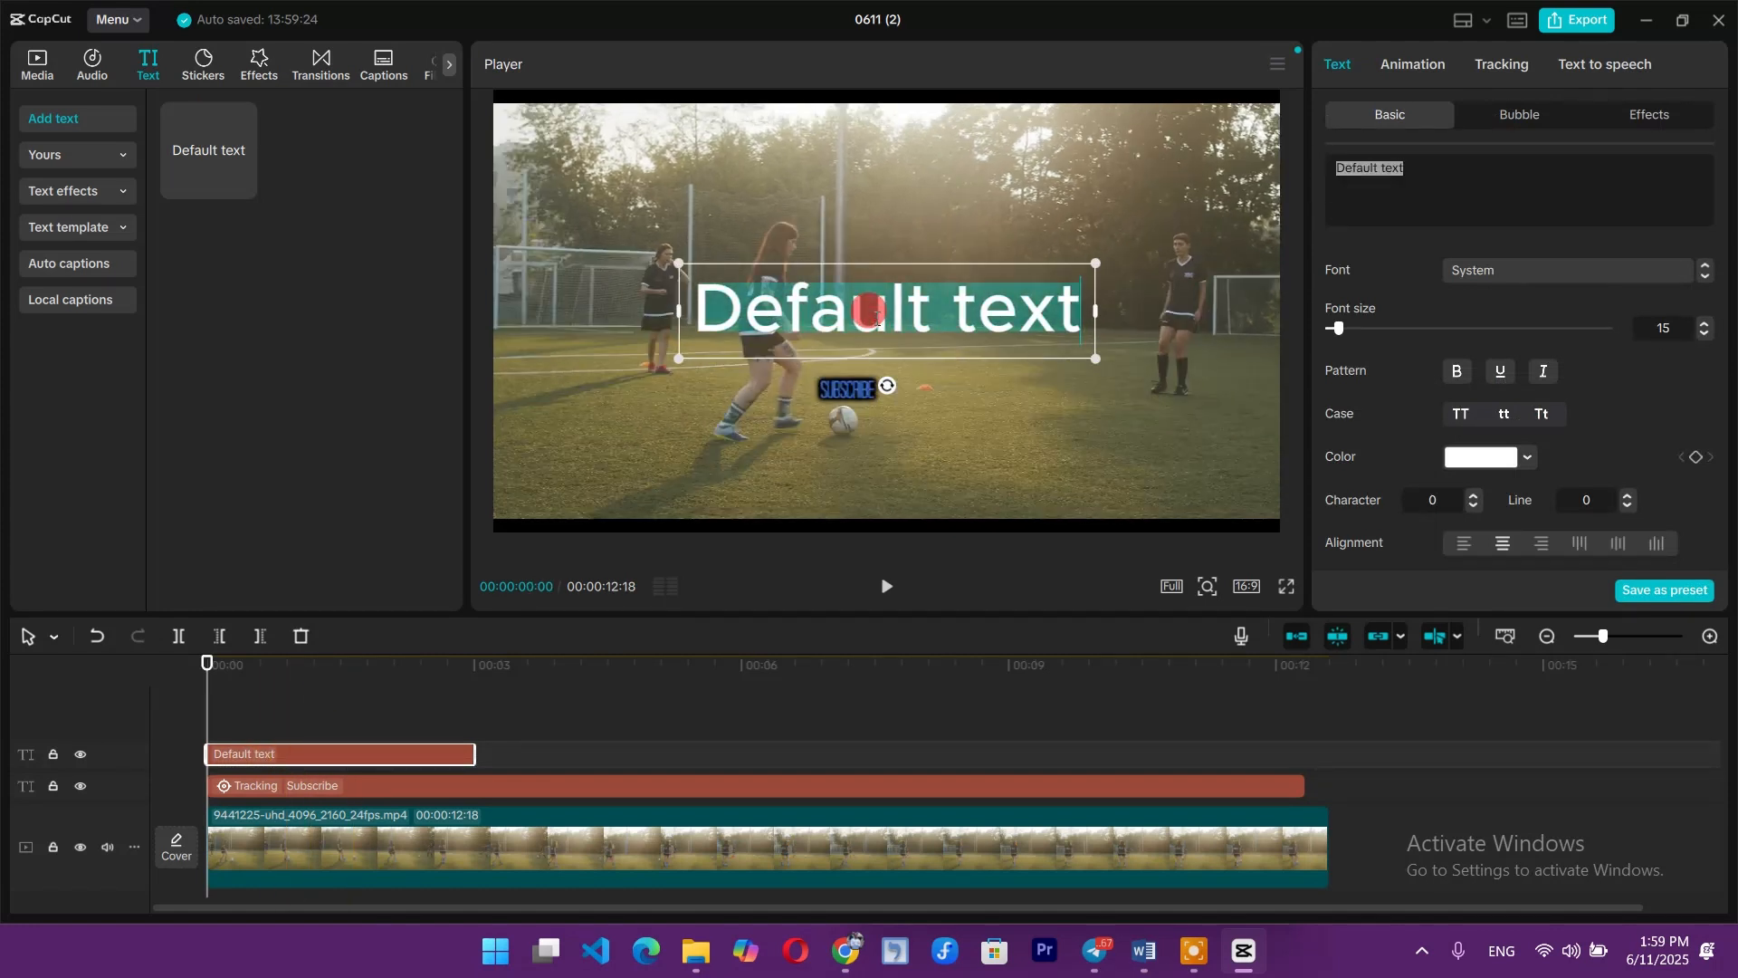
{"action": "type", "text": "Fenan"}
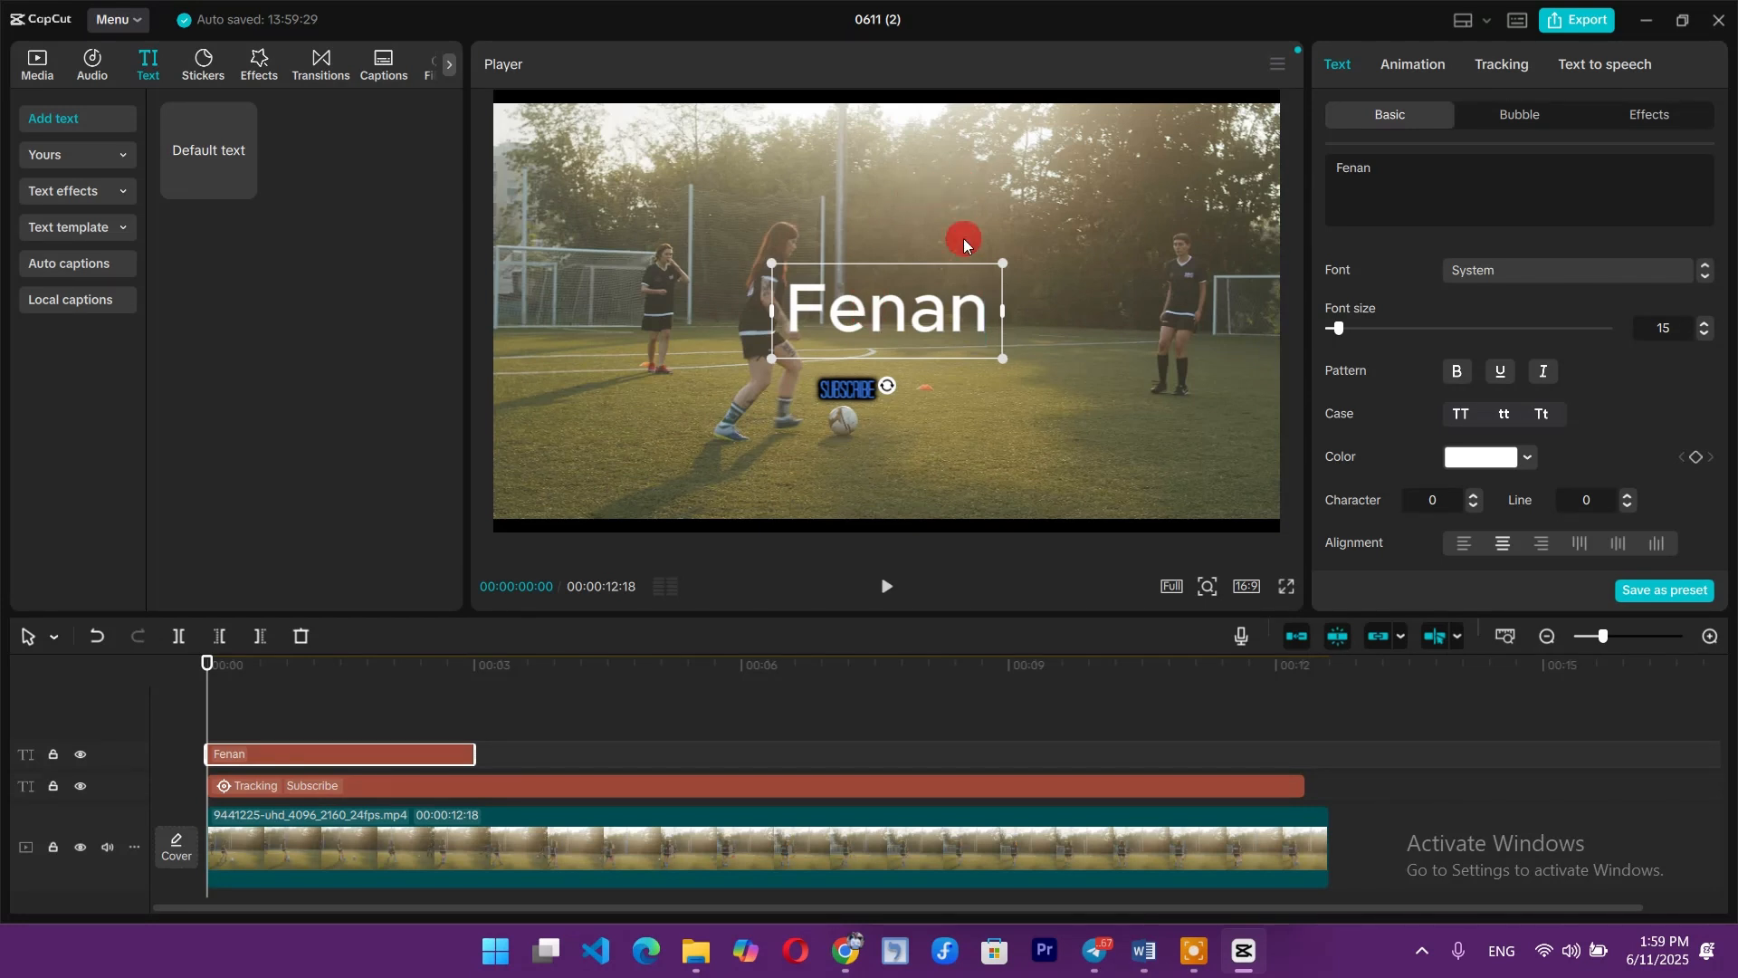
{"action": "left_click_drag", "start_coordinate": [1005, 264], "coordinate": [916, 353]}
{"action": "left_click", "coordinate": [884, 313]}
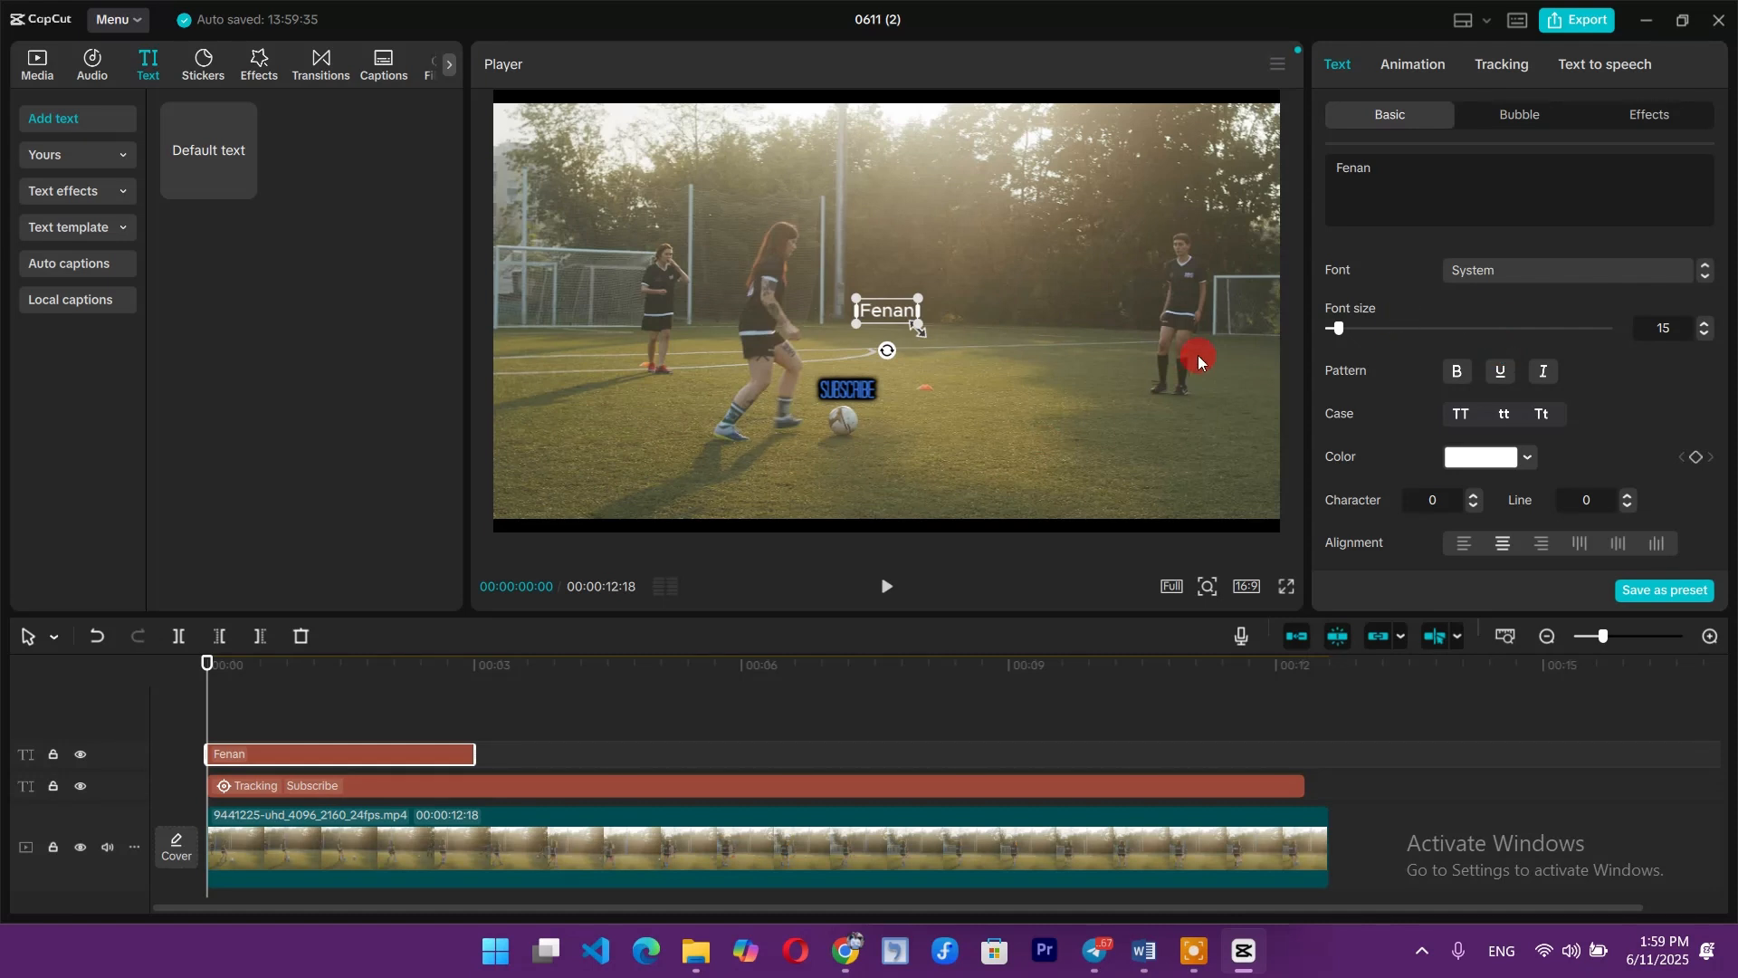
{"action": "left_click", "coordinate": [861, 246]}
{"action": "left_click", "coordinate": [891, 315]}
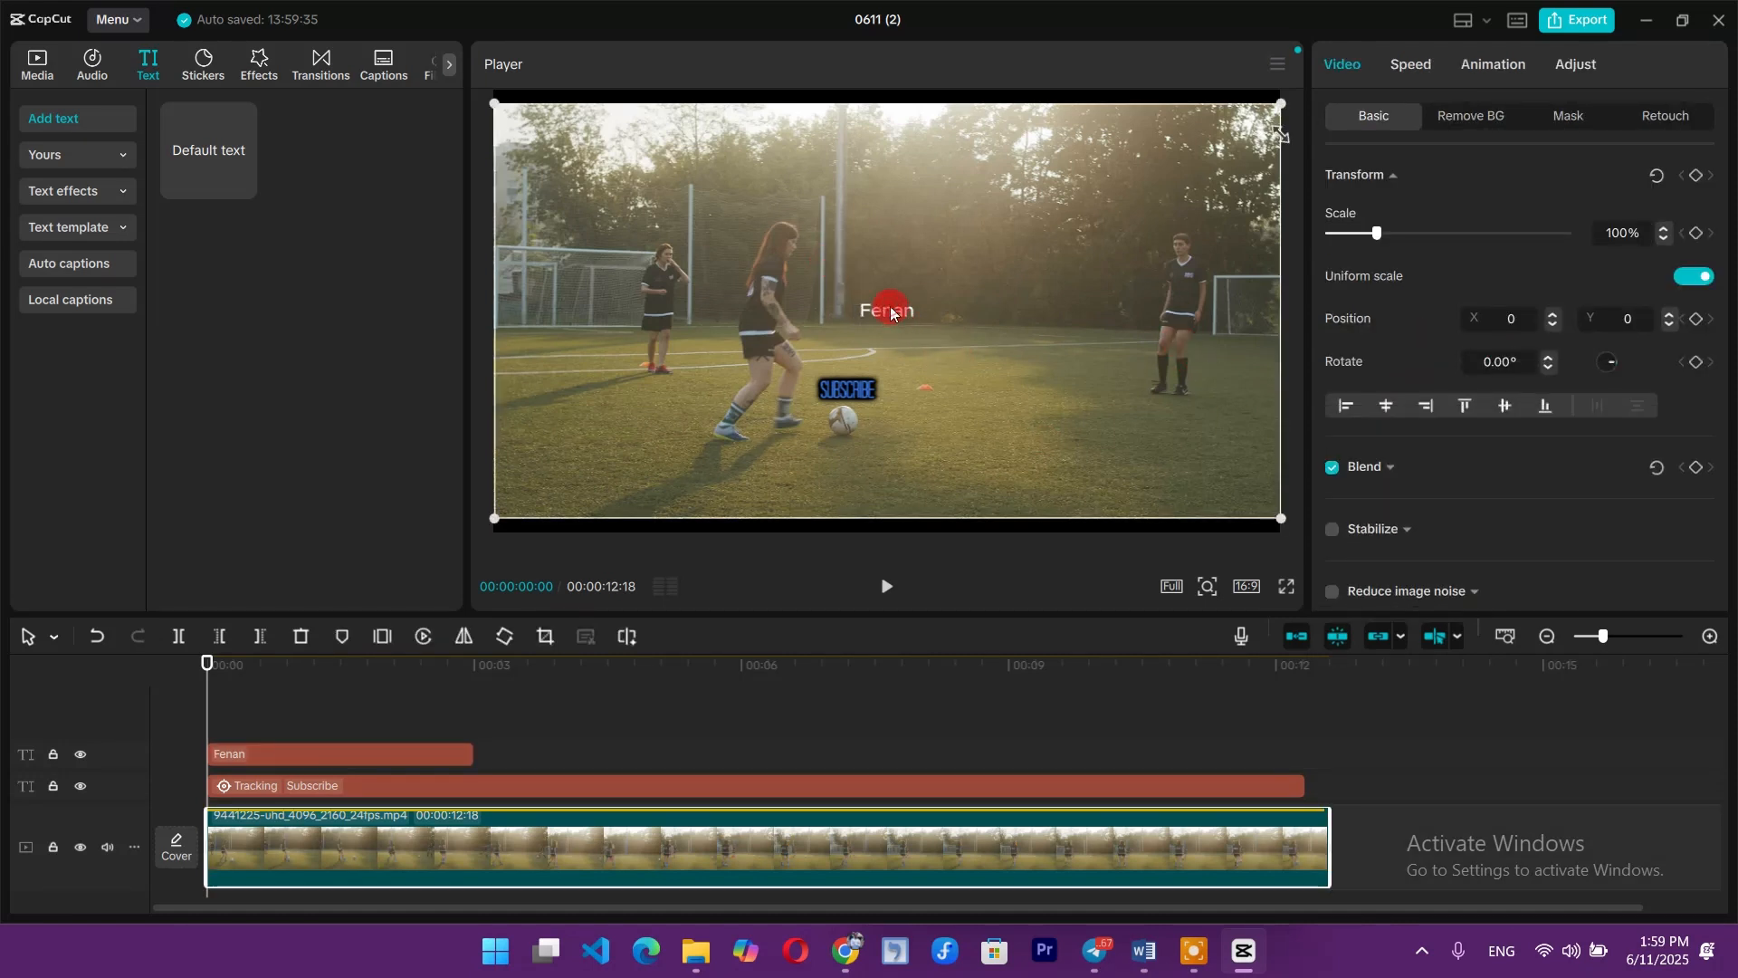
{"action": "left_click", "coordinate": [1021, 335]}
{"action": "mouse_move", "coordinate": [901, 332]}
{"action": "left_mouse_down"}
{"action": "mouse_move", "coordinate": [888, 311]}
{"action": "mouse_move", "coordinate": [931, 310]}
{"action": "mouse_move", "coordinate": [873, 317]}
{"action": "mouse_move", "coordinate": [925, 318]}
{"action": "left_mouse_up"}
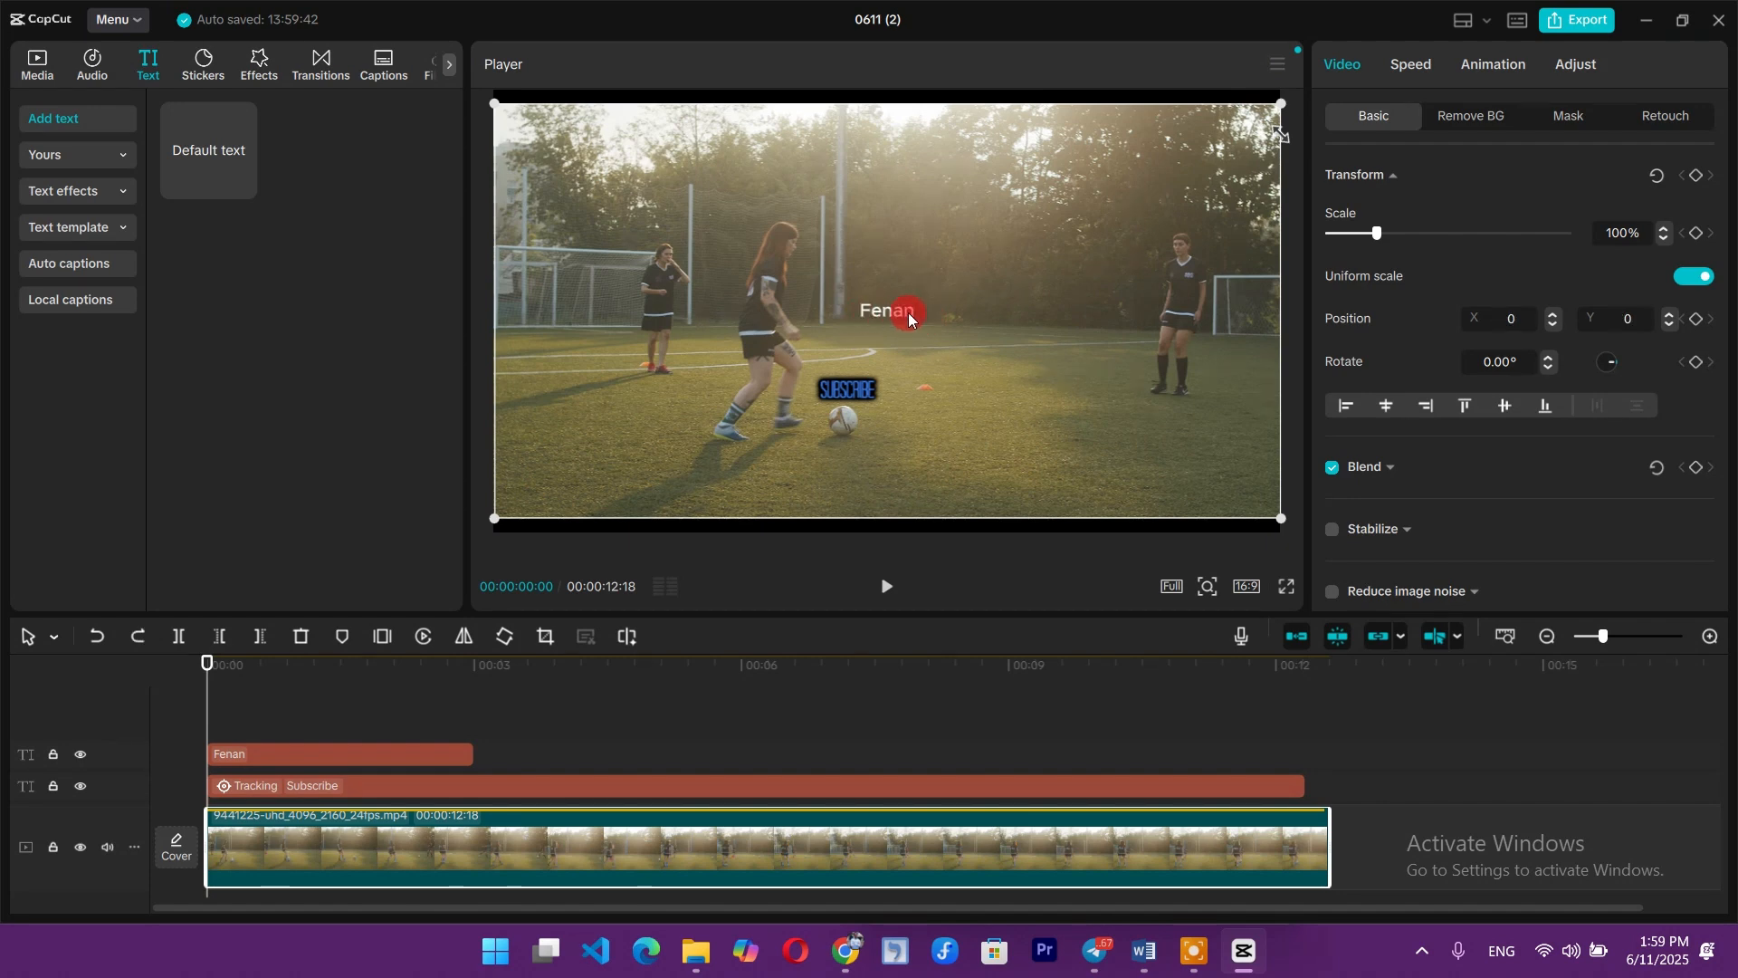
- Set the playhead to 00:00:01:04 and place the name text above the head of the player near the right-hand goal
{"action": "left_click", "coordinate": [883, 308]}
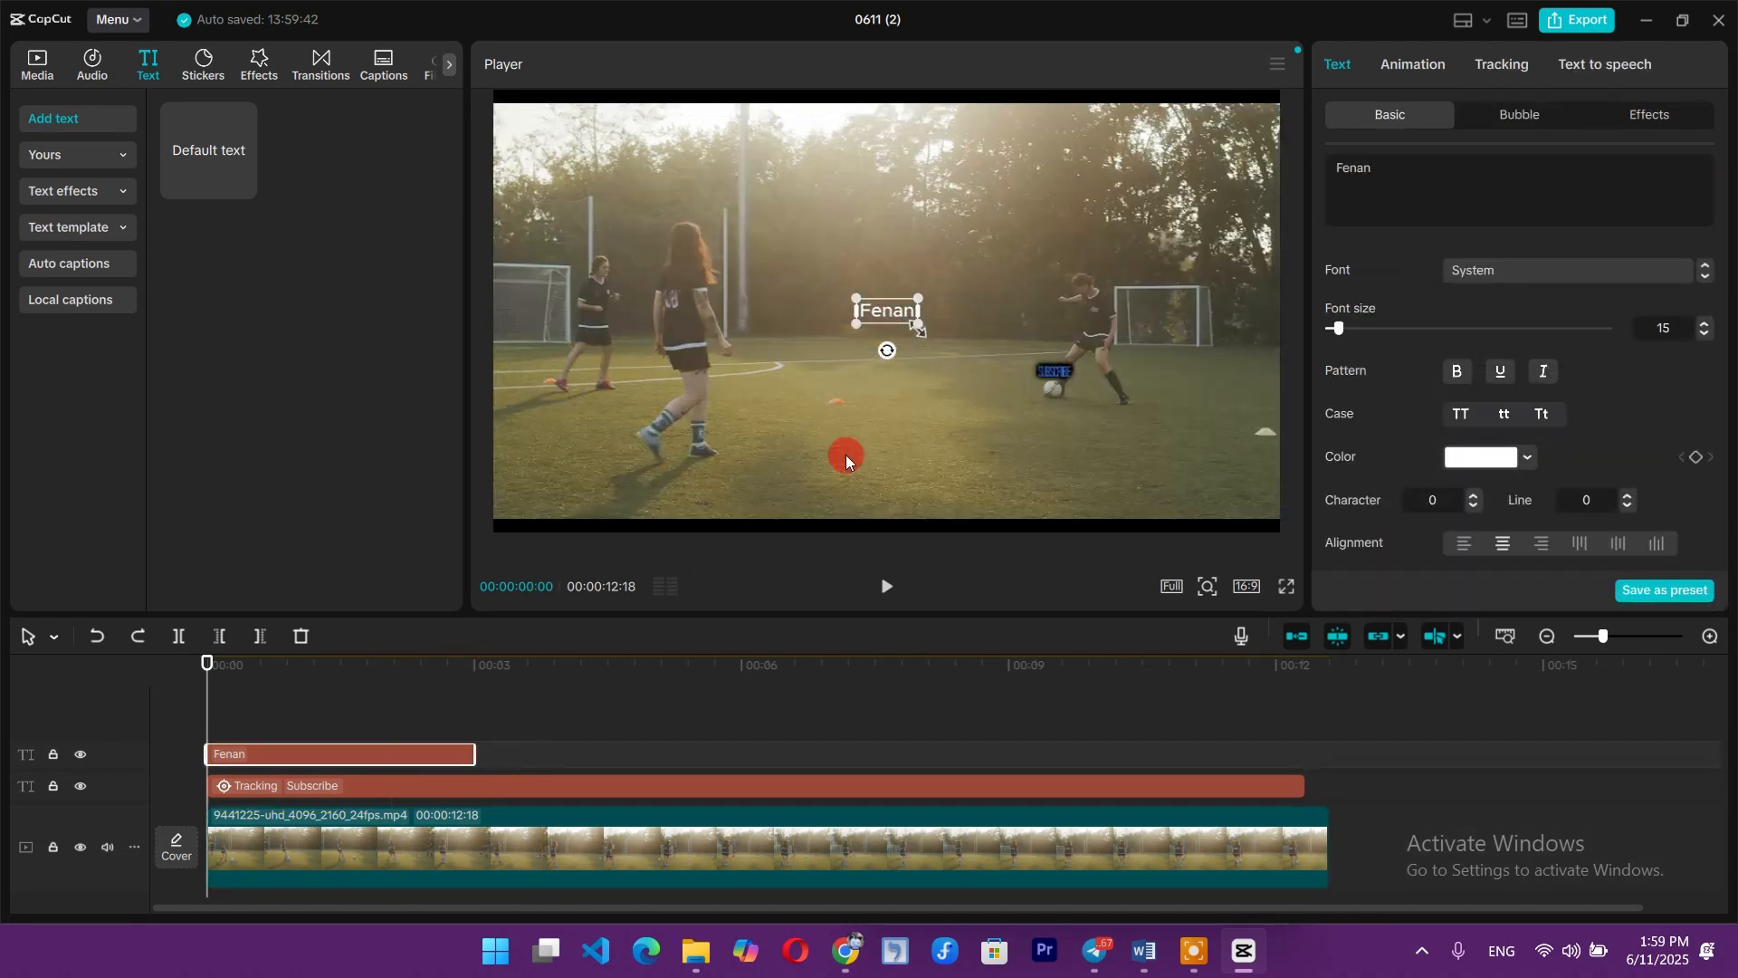
{"action": "left_click", "coordinate": [308, 768]}
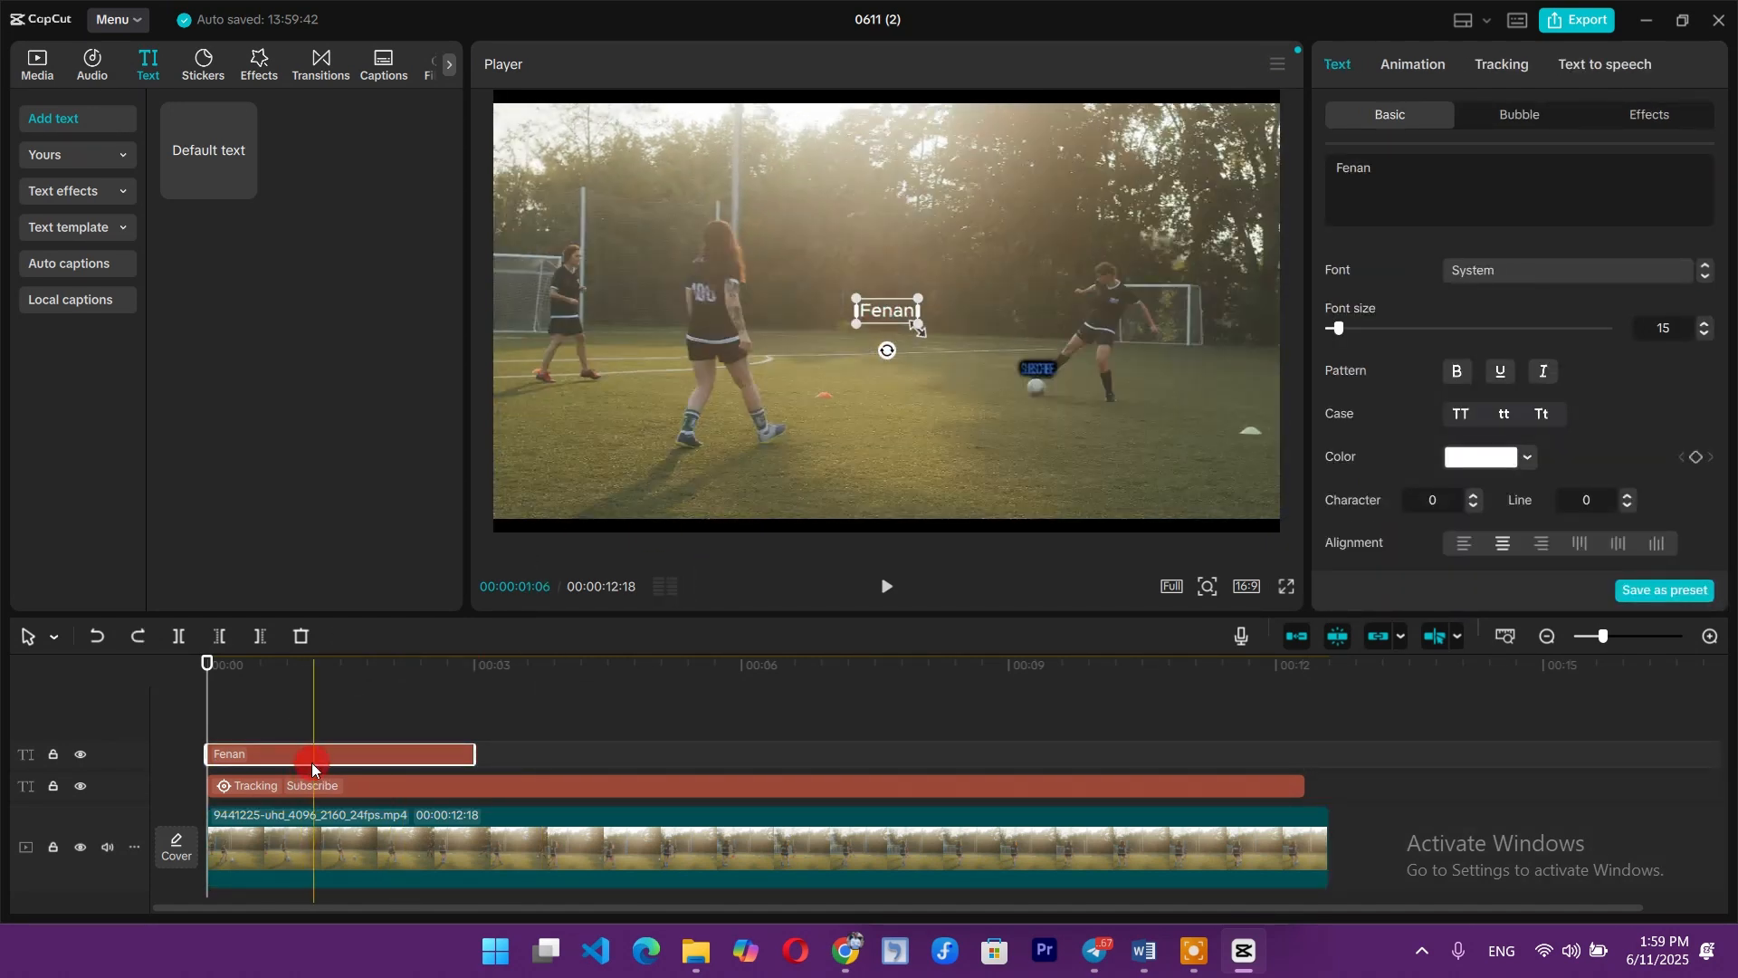
{"action": "left_click", "coordinate": [320, 753]}
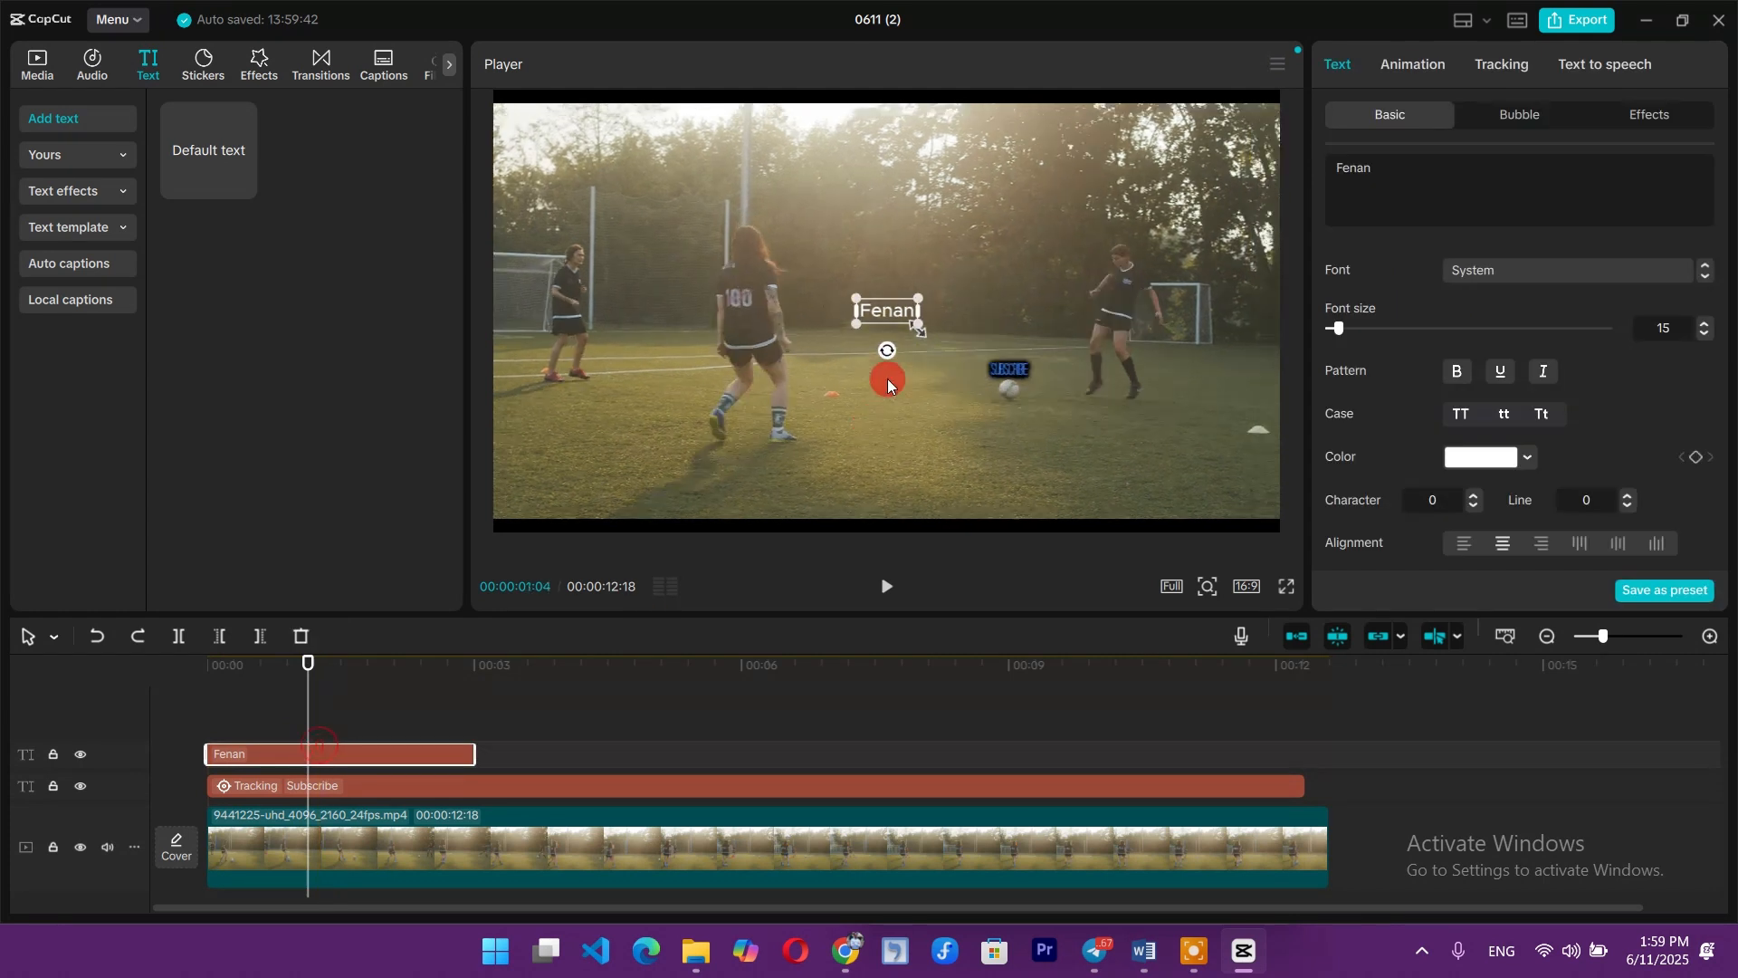
{"action": "left_click_drag", "start_coordinate": [885, 310], "coordinate": [1153, 226]}
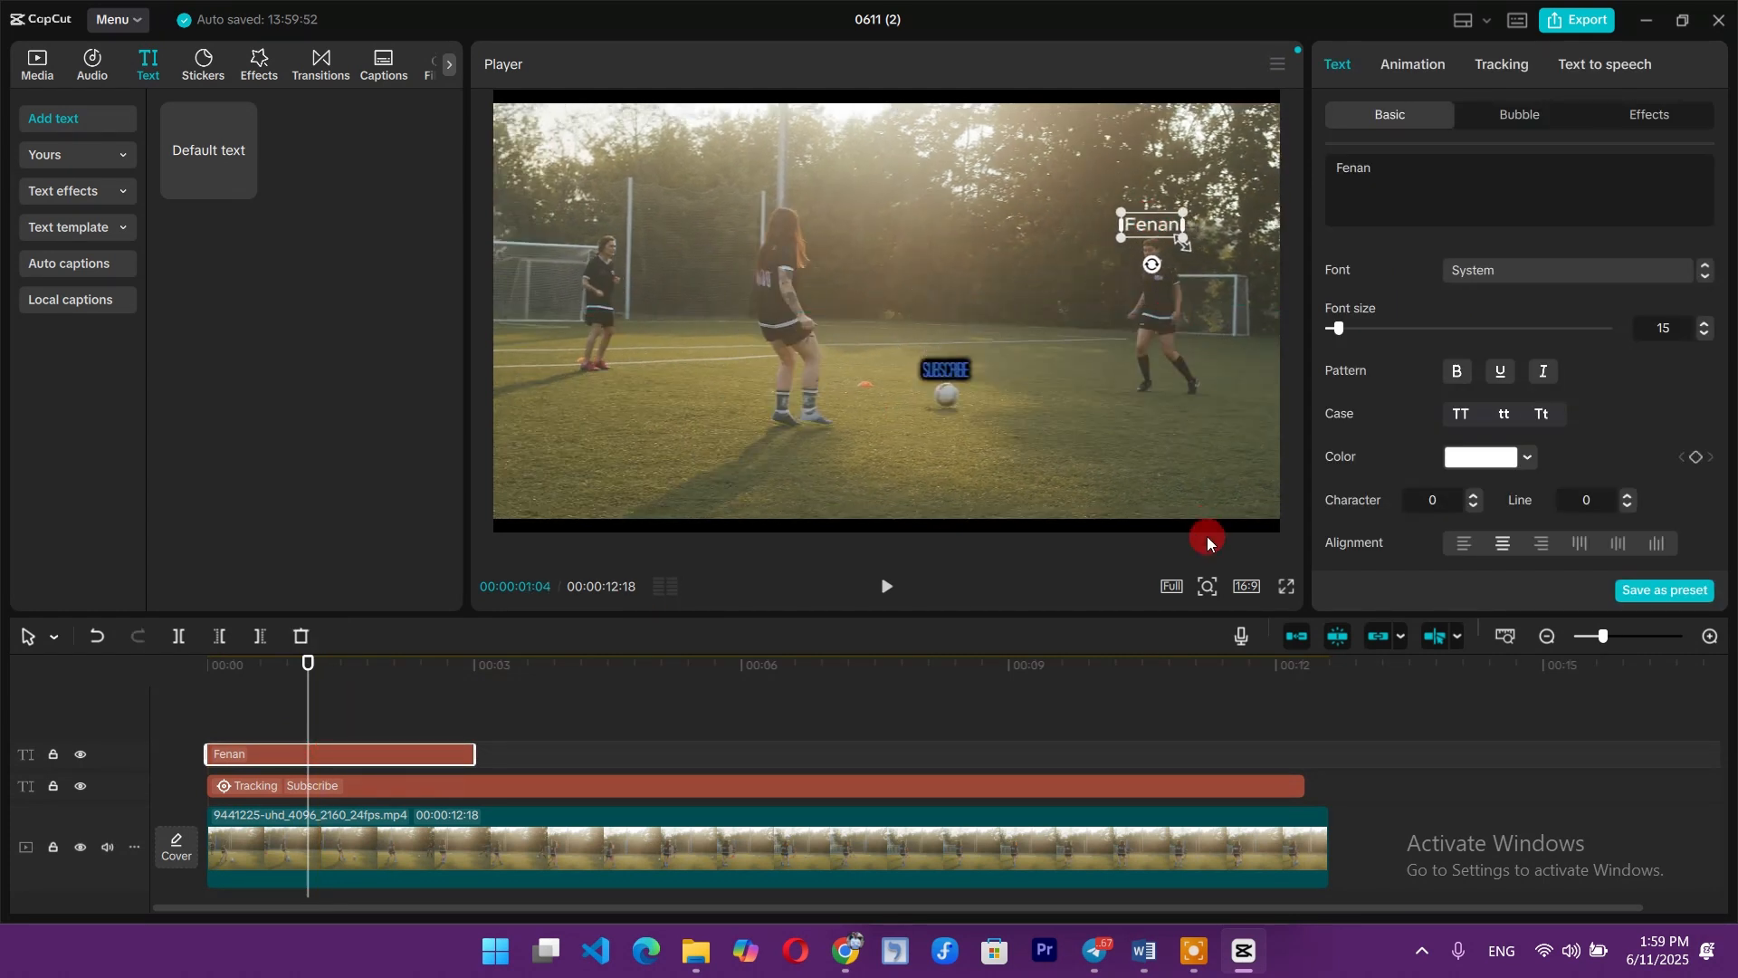
- Extend the name text clip to the end of the Subscribe clip and open its tracking options
{"action": "left_click", "coordinate": [1134, 283]}
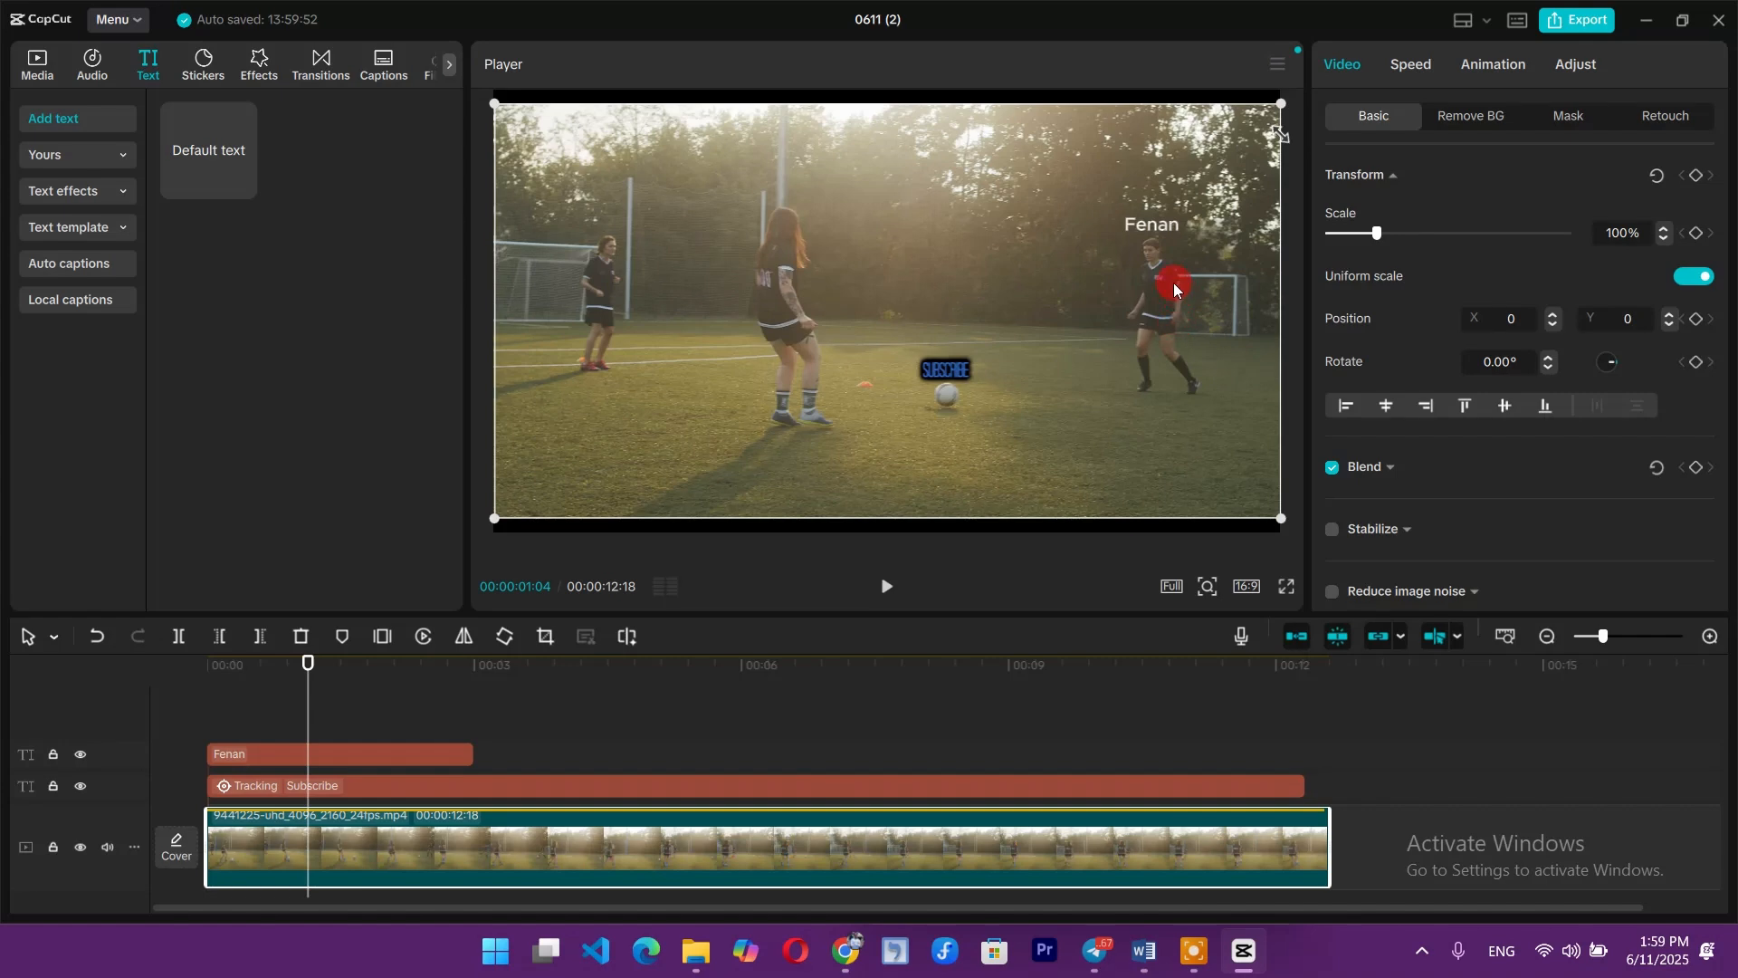
{"action": "left_click", "coordinate": [1154, 228]}
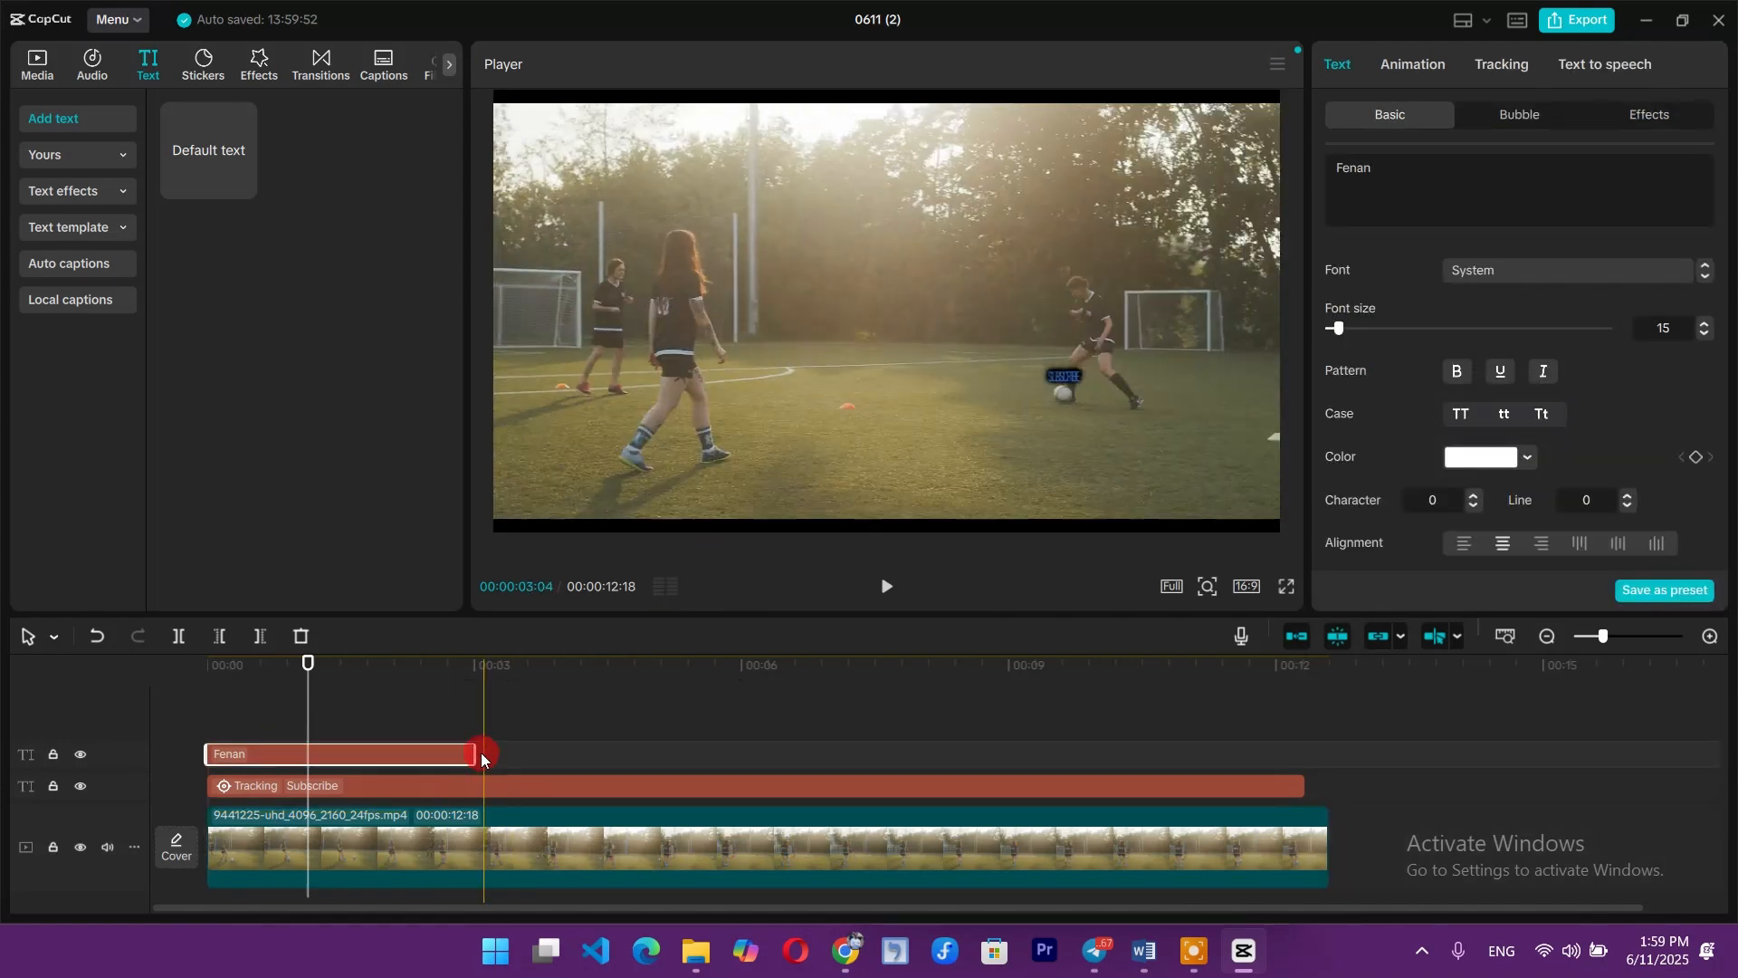
{"action": "left_click_drag", "start_coordinate": [483, 759], "coordinate": [1306, 768]}
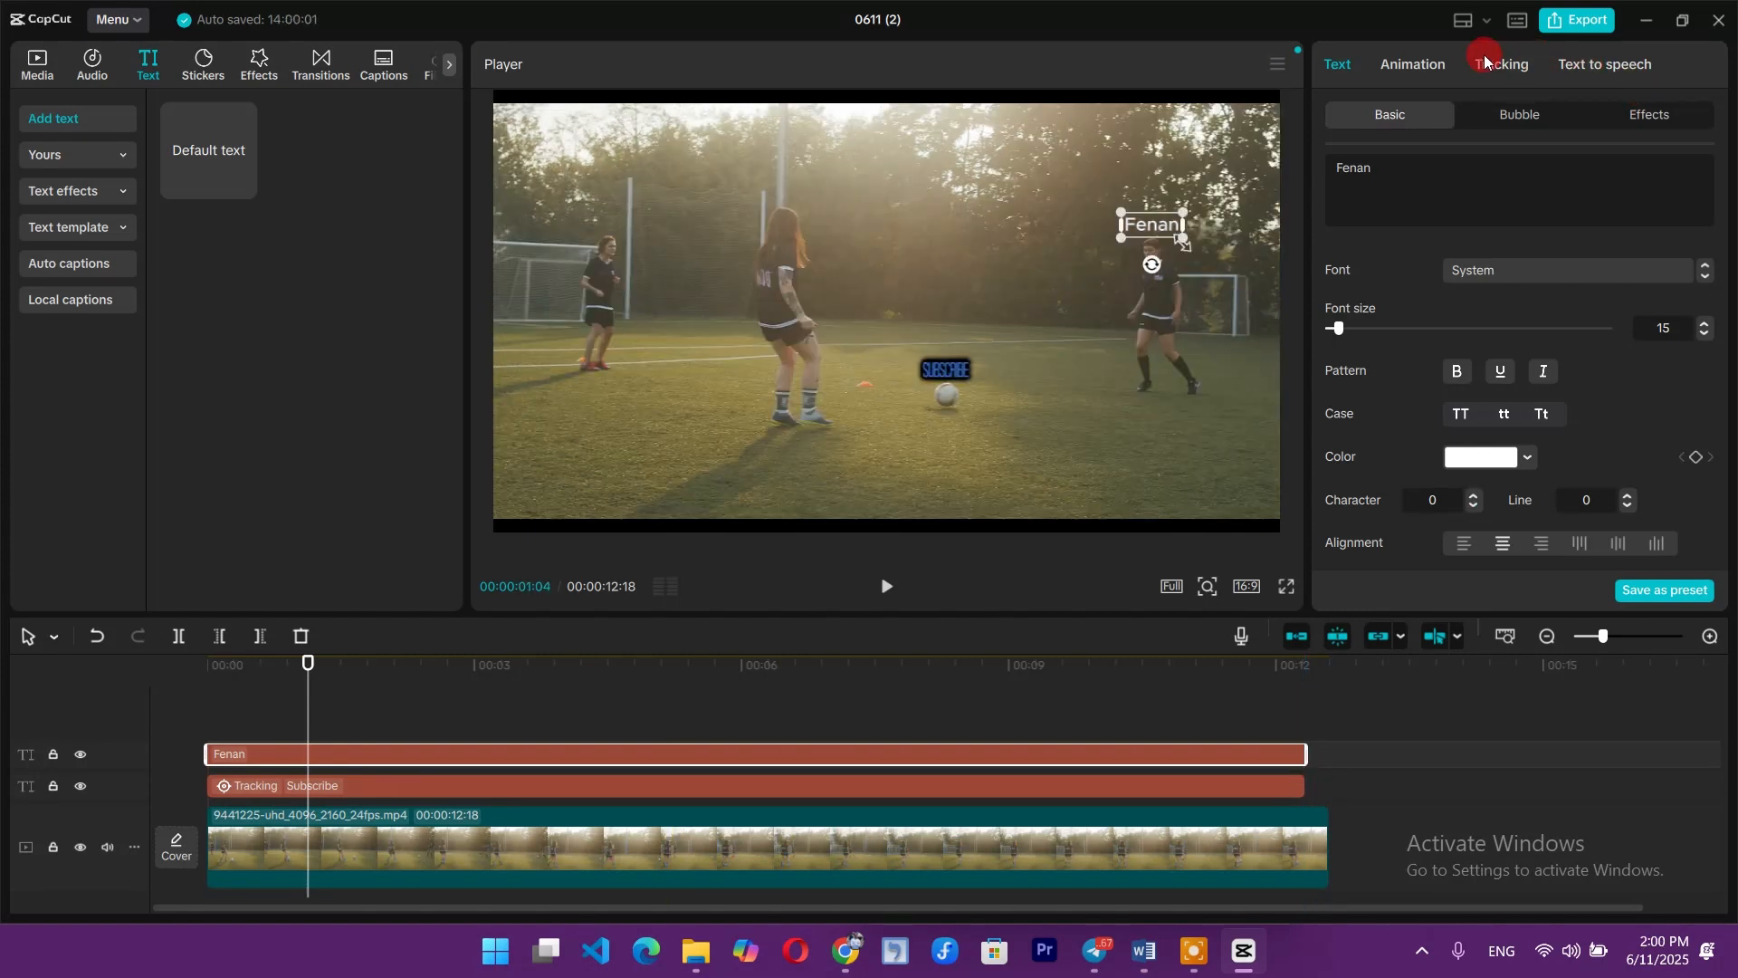
{"action": "left_click", "coordinate": [1517, 65]}
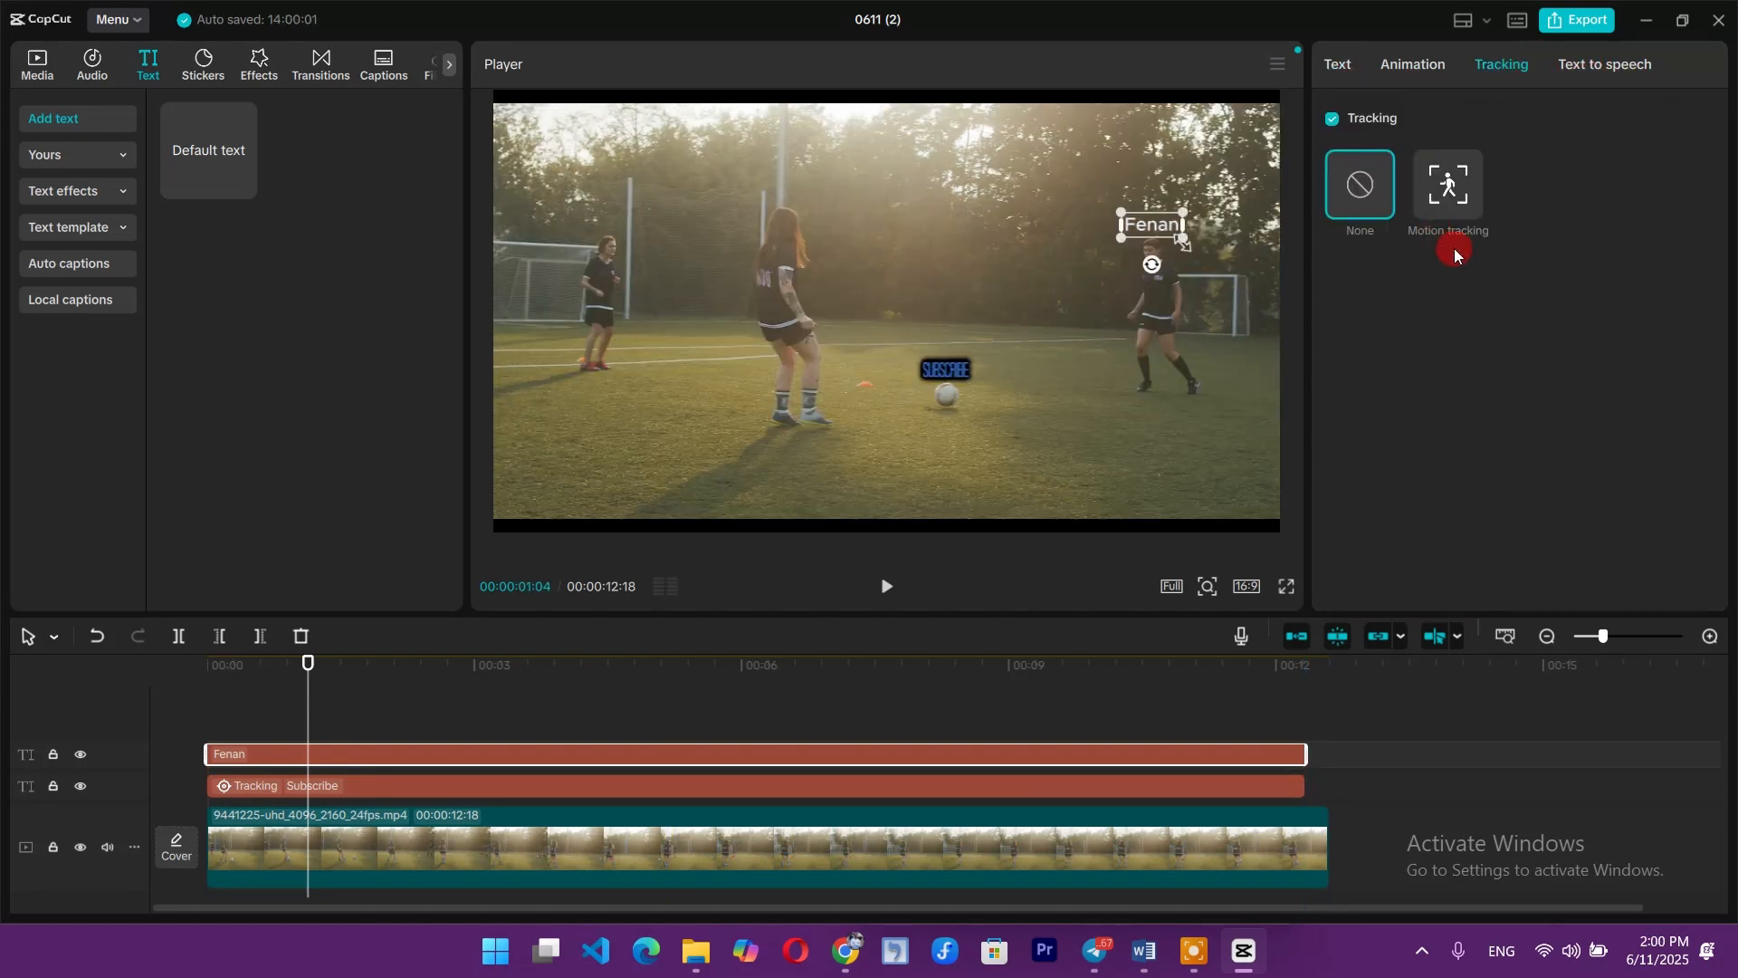
- Motion-track the name text to the head of the player near the right-hand goal in both directions, and play back the result
{"action": "left_click", "coordinate": [1456, 184]}
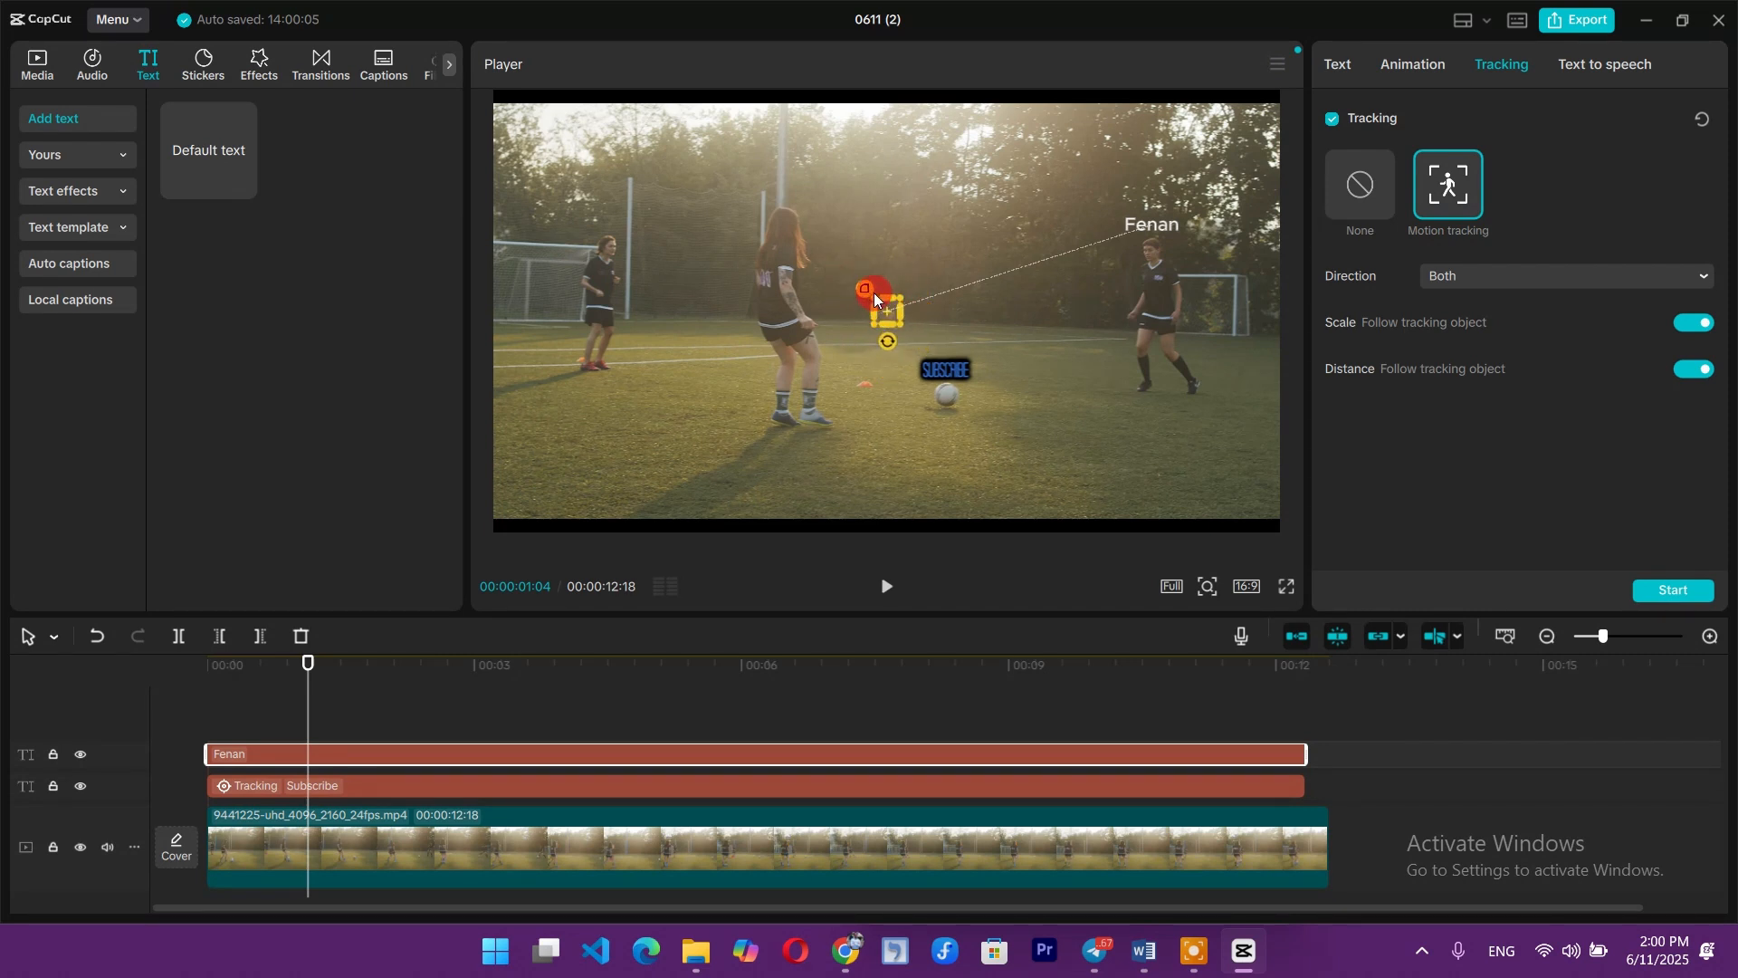
{"action": "mouse_move", "coordinate": [889, 305]}
{"action": "left_mouse_down"}
{"action": "mouse_move", "coordinate": [1165, 240]}
{"action": "mouse_move", "coordinate": [1117, 221]}
{"action": "mouse_move", "coordinate": [1207, 208]}
{"action": "mouse_move", "coordinate": [980, 346]}
{"action": "mouse_move", "coordinate": [937, 399]}
{"action": "mouse_move", "coordinate": [958, 394]}
{"action": "left_mouse_up"}
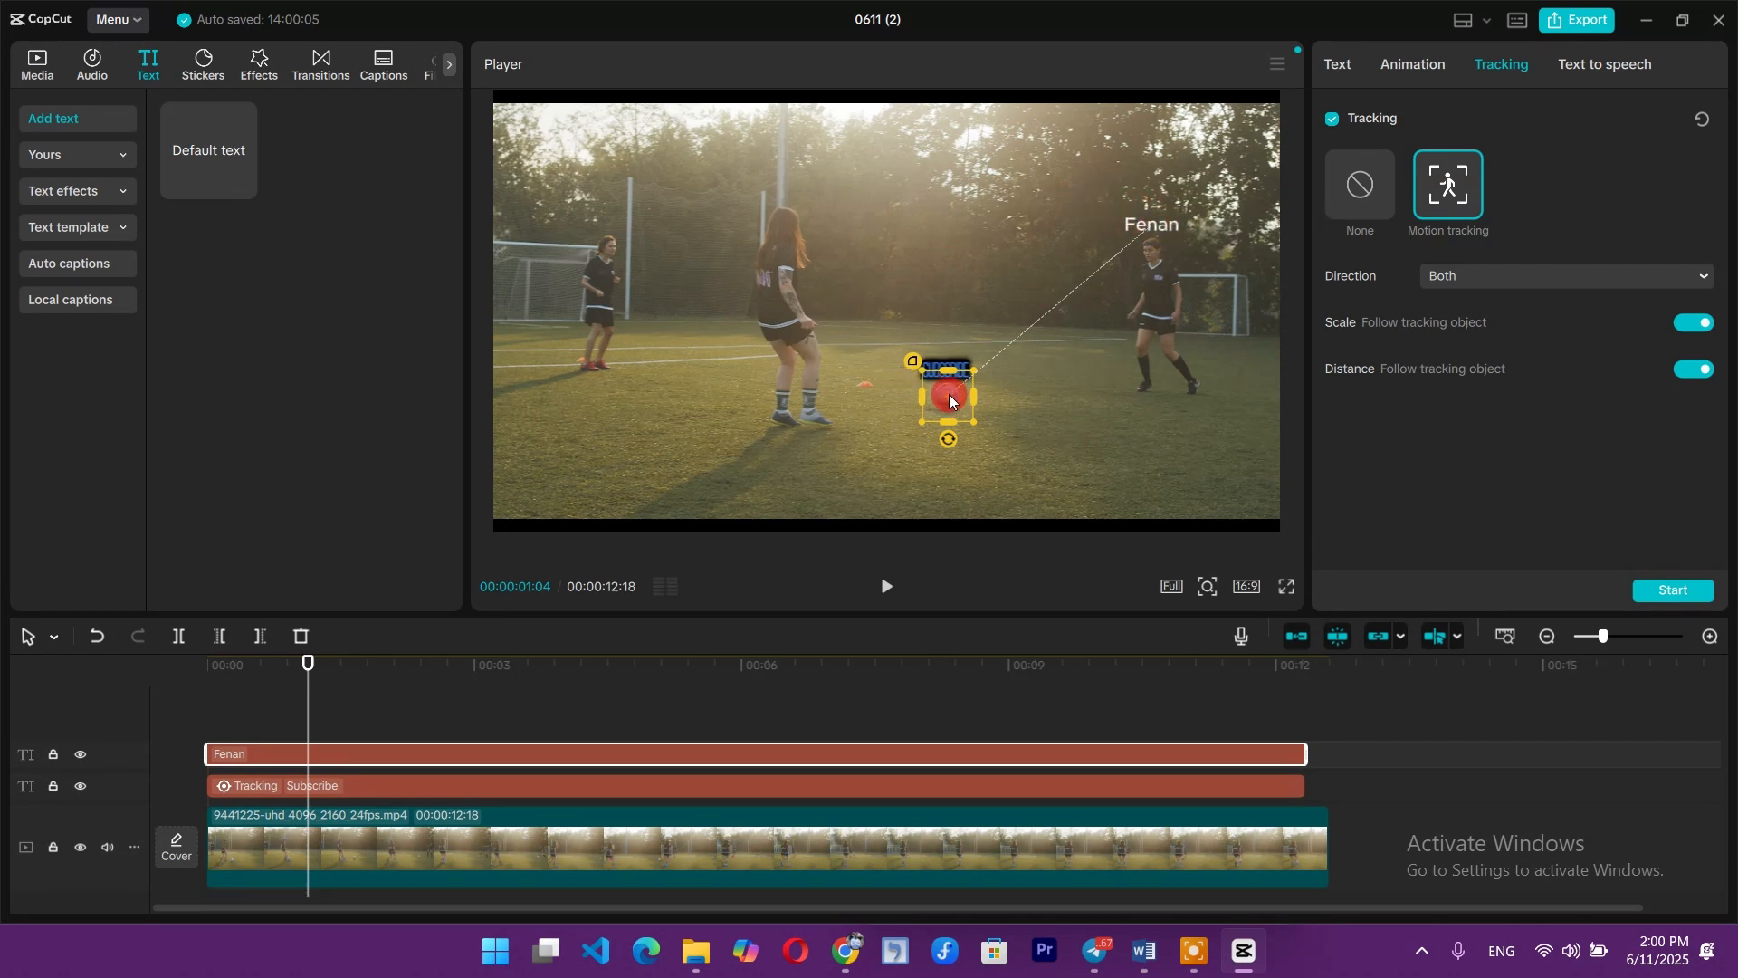
{"action": "mouse_move", "coordinate": [949, 401]}
{"action": "left_mouse_down"}
{"action": "mouse_move", "coordinate": [1148, 276]}
{"action": "mouse_move", "coordinate": [876, 408]}
{"action": "mouse_move", "coordinate": [730, 420]}
{"action": "mouse_move", "coordinate": [790, 406]}
{"action": "mouse_move", "coordinate": [627, 346]}
{"action": "mouse_move", "coordinate": [610, 239]}
{"action": "mouse_move", "coordinate": [1155, 198]}
{"action": "mouse_move", "coordinate": [1166, 248]}
{"action": "left_mouse_up"}
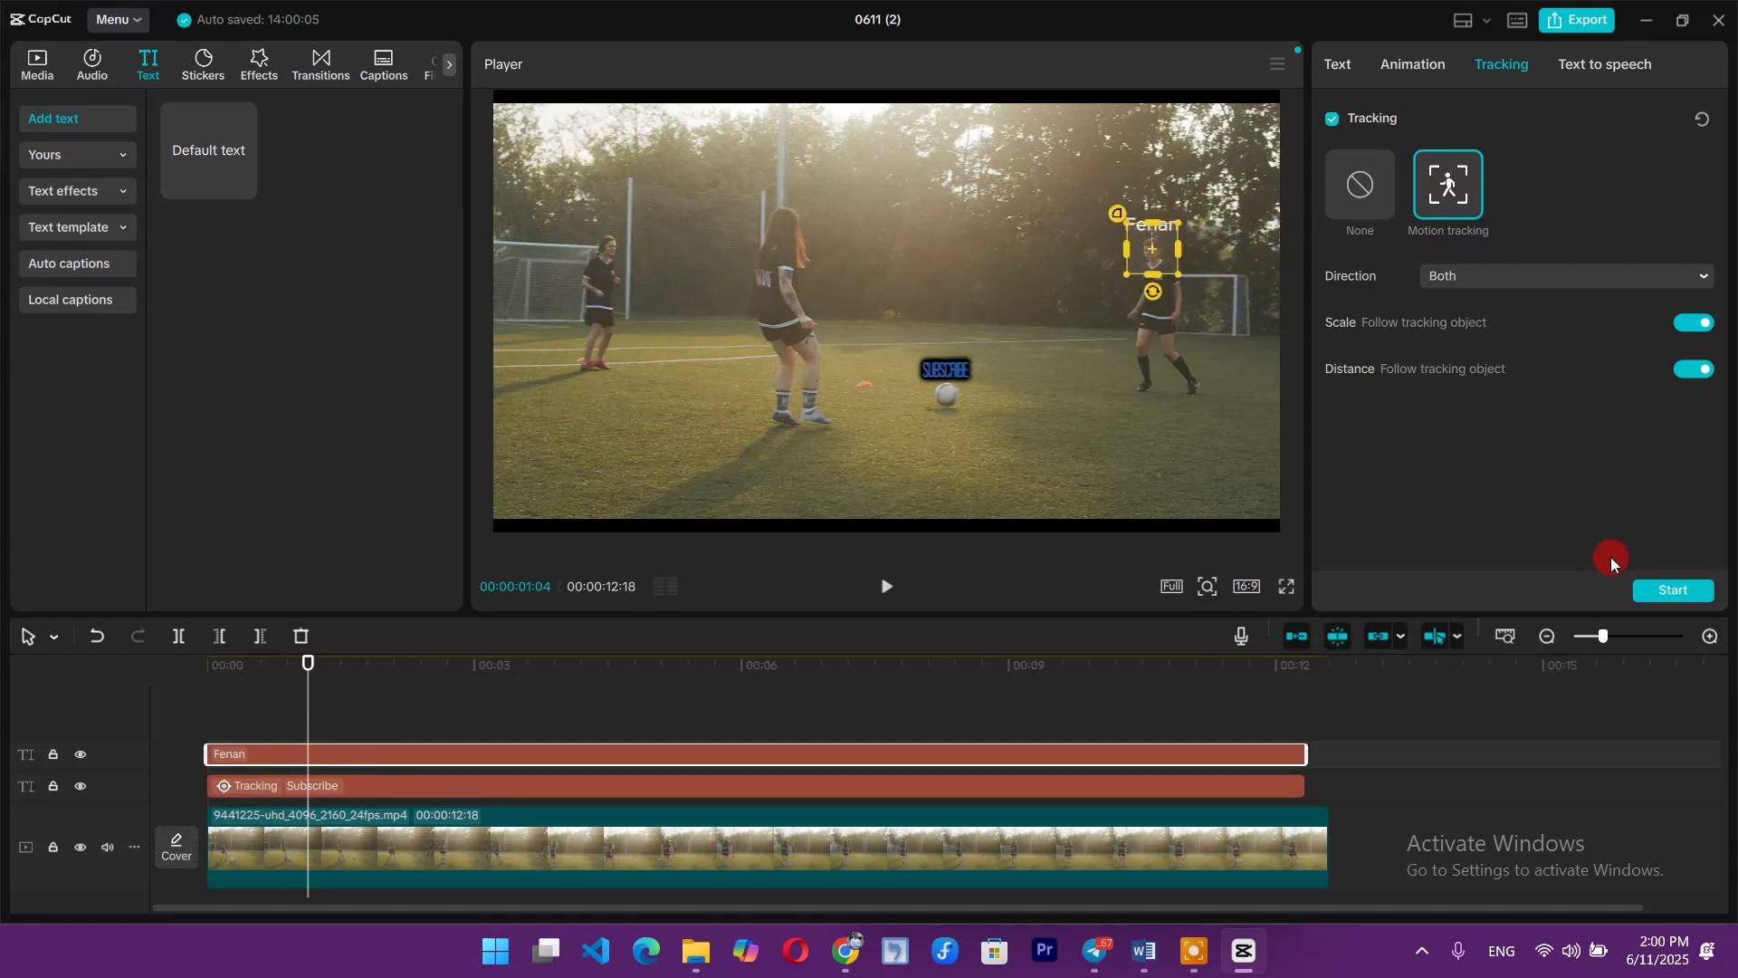
{"action": "left_click", "coordinate": [1674, 590]}
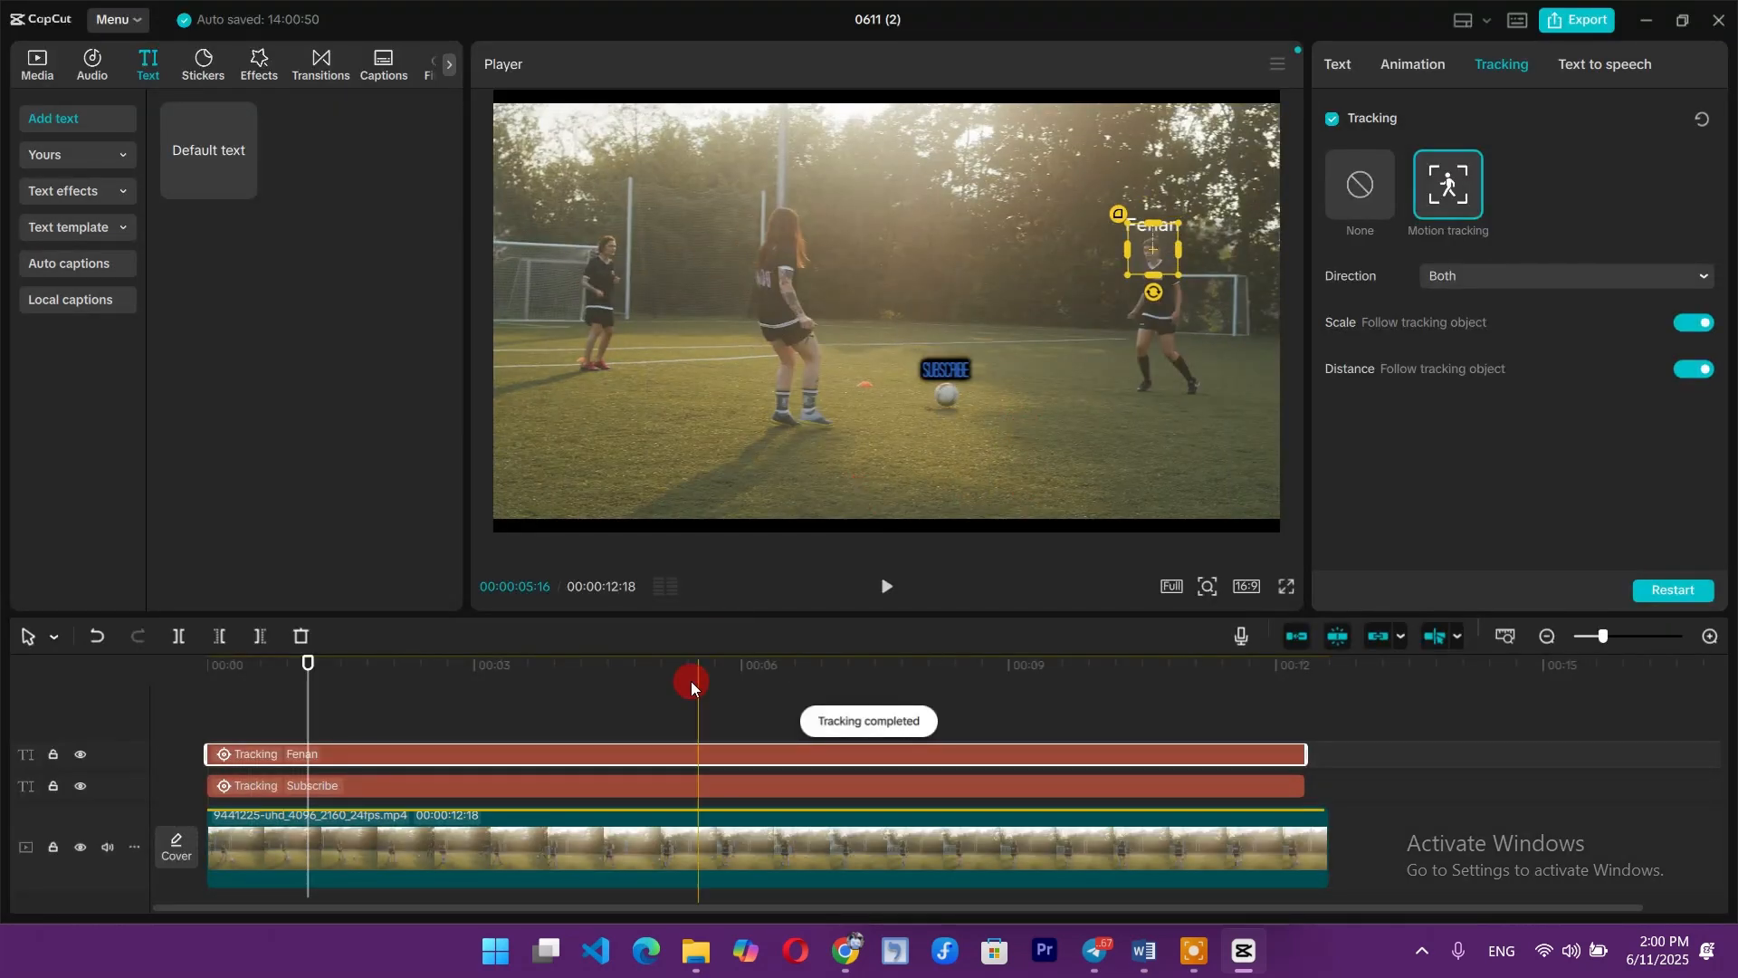
{"action": "left_click", "coordinate": [328, 709]}
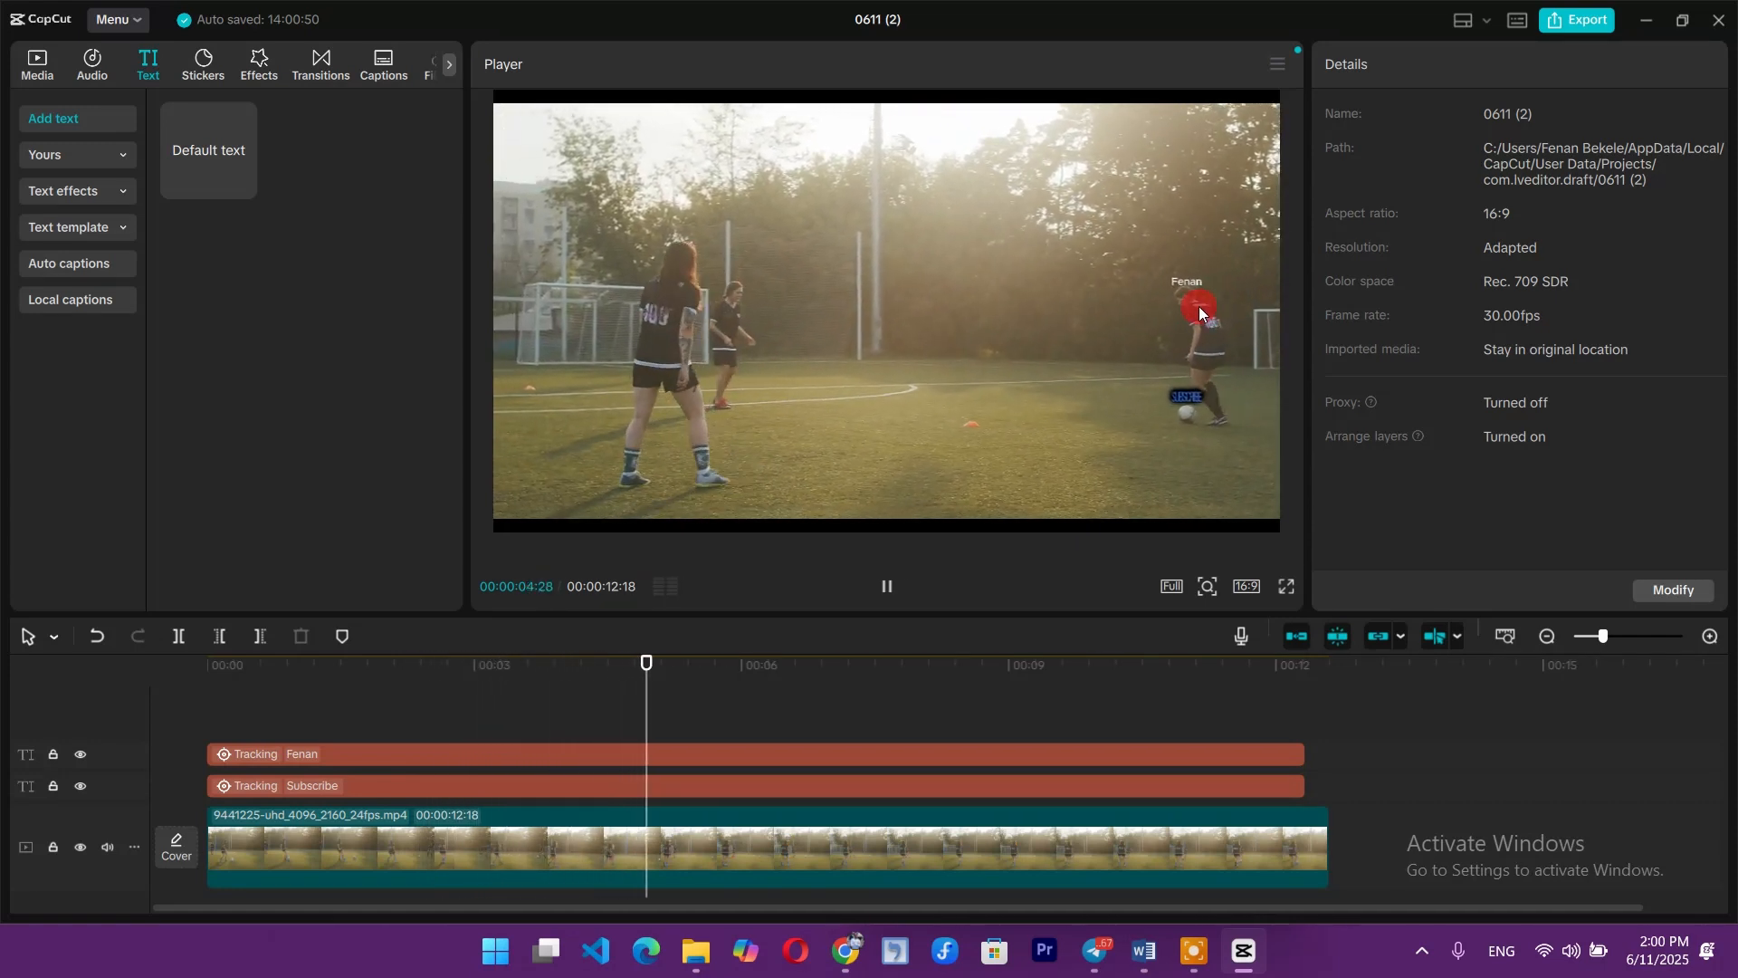
{"action": "key", "text": "space"}
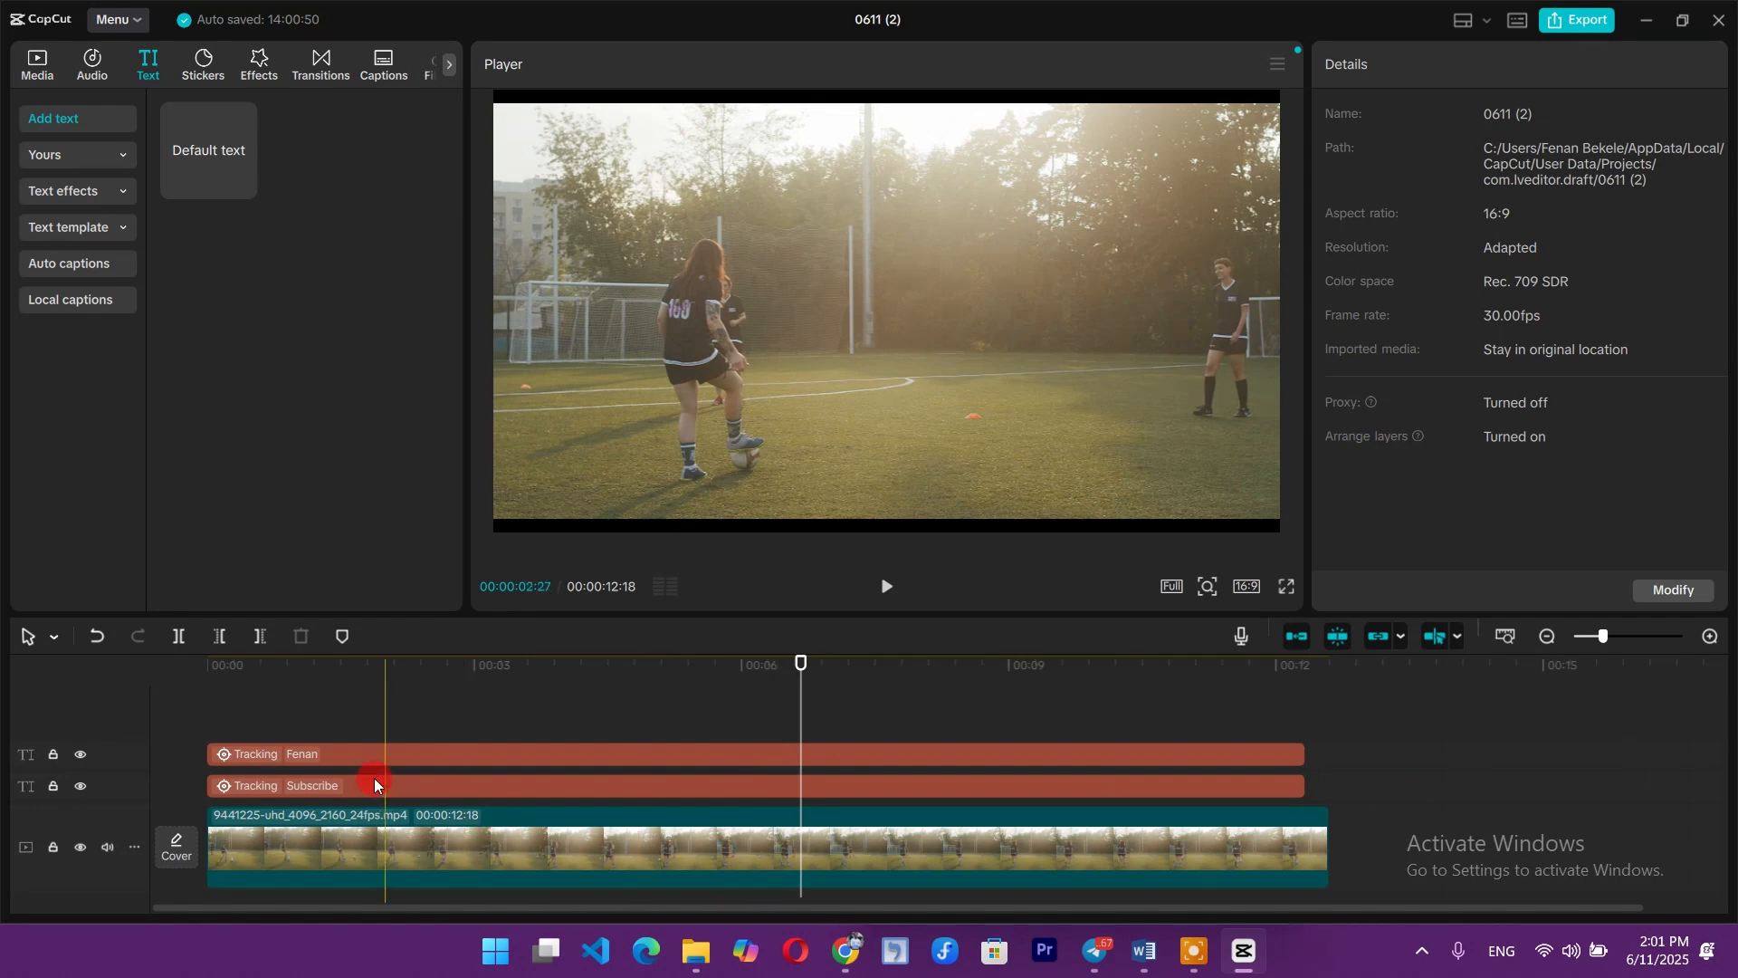
- Add the trending HA HA laughing emoji sticker at the start of the timeline on a new track above the name text
{"action": "left_click", "coordinate": [373, 786]}
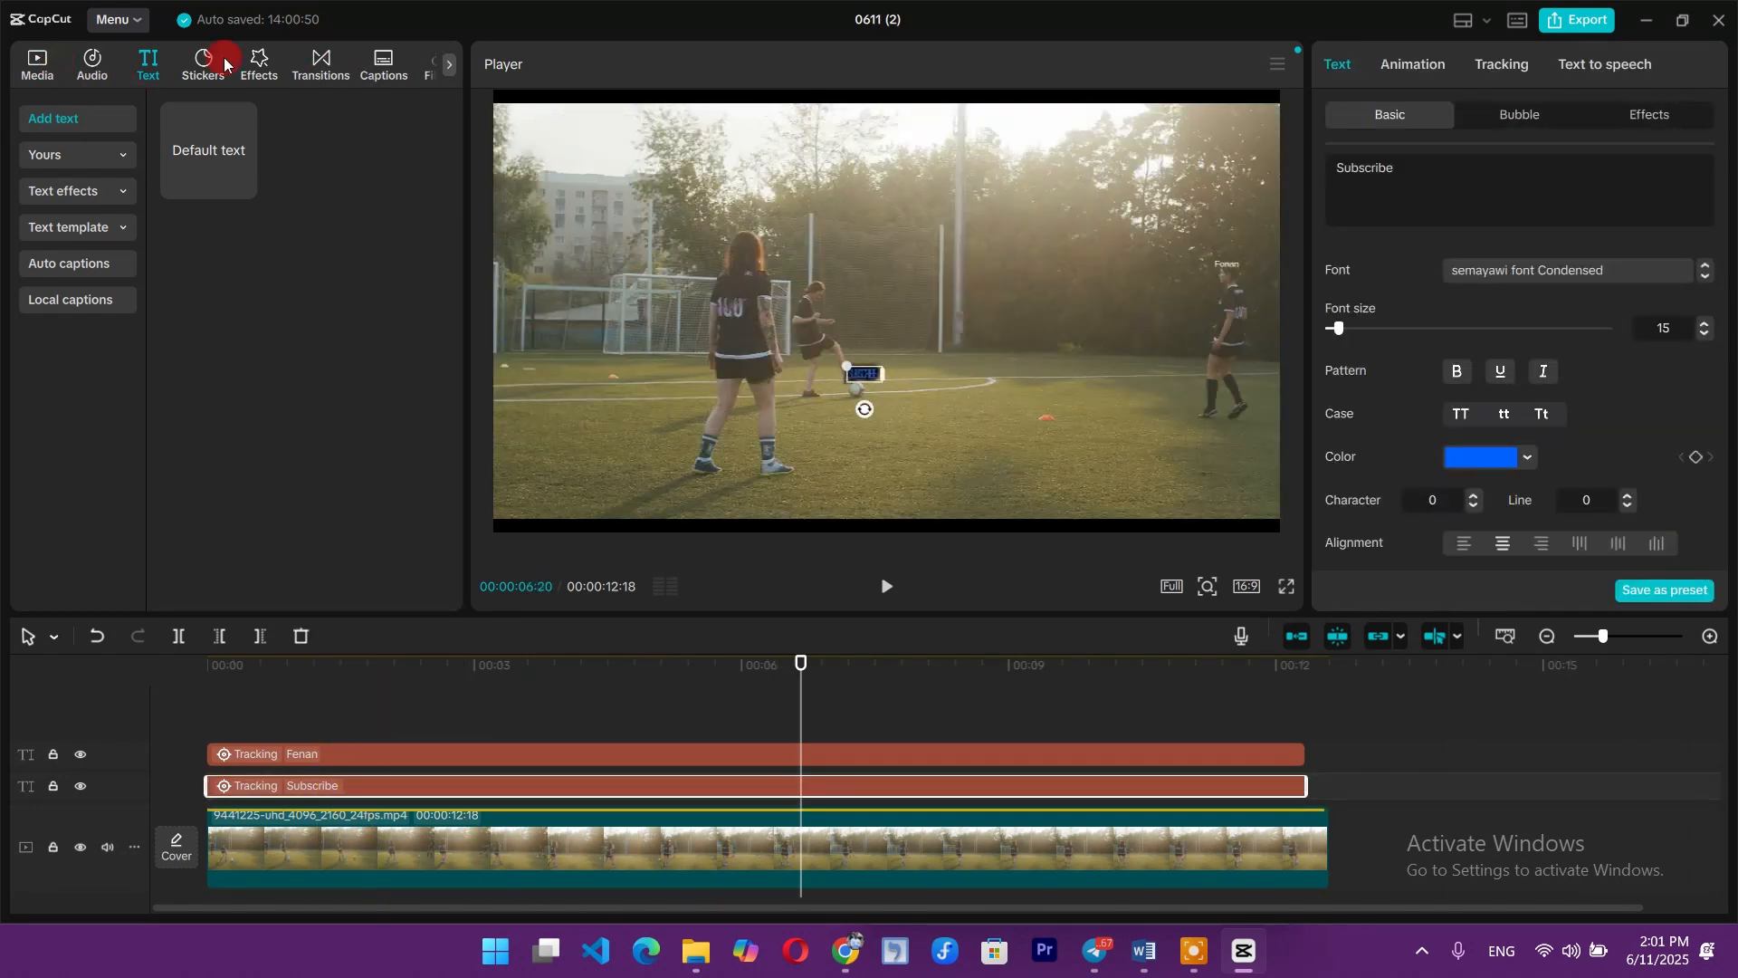
{"action": "left_click", "coordinate": [183, 70]}
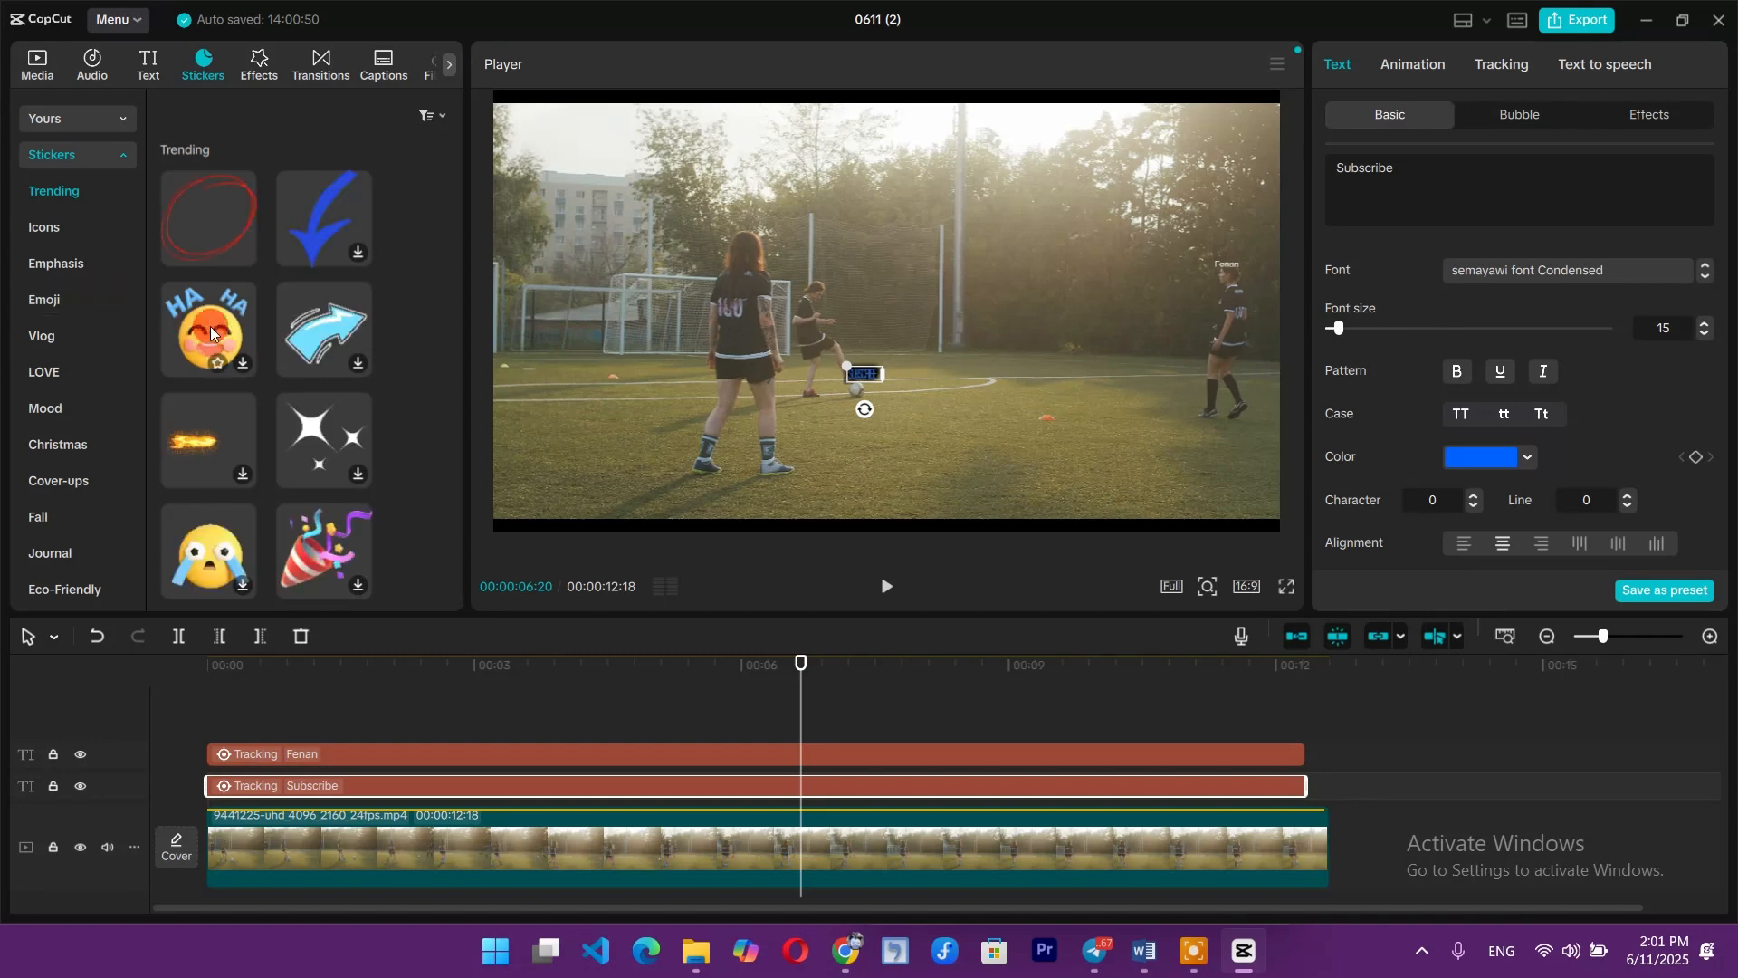
{"action": "left_click", "coordinate": [208, 217]}
{"action": "left_click_drag", "start_coordinate": [238, 314], "coordinate": [145, 736]}
{"action": "left_click", "coordinate": [308, 756]}
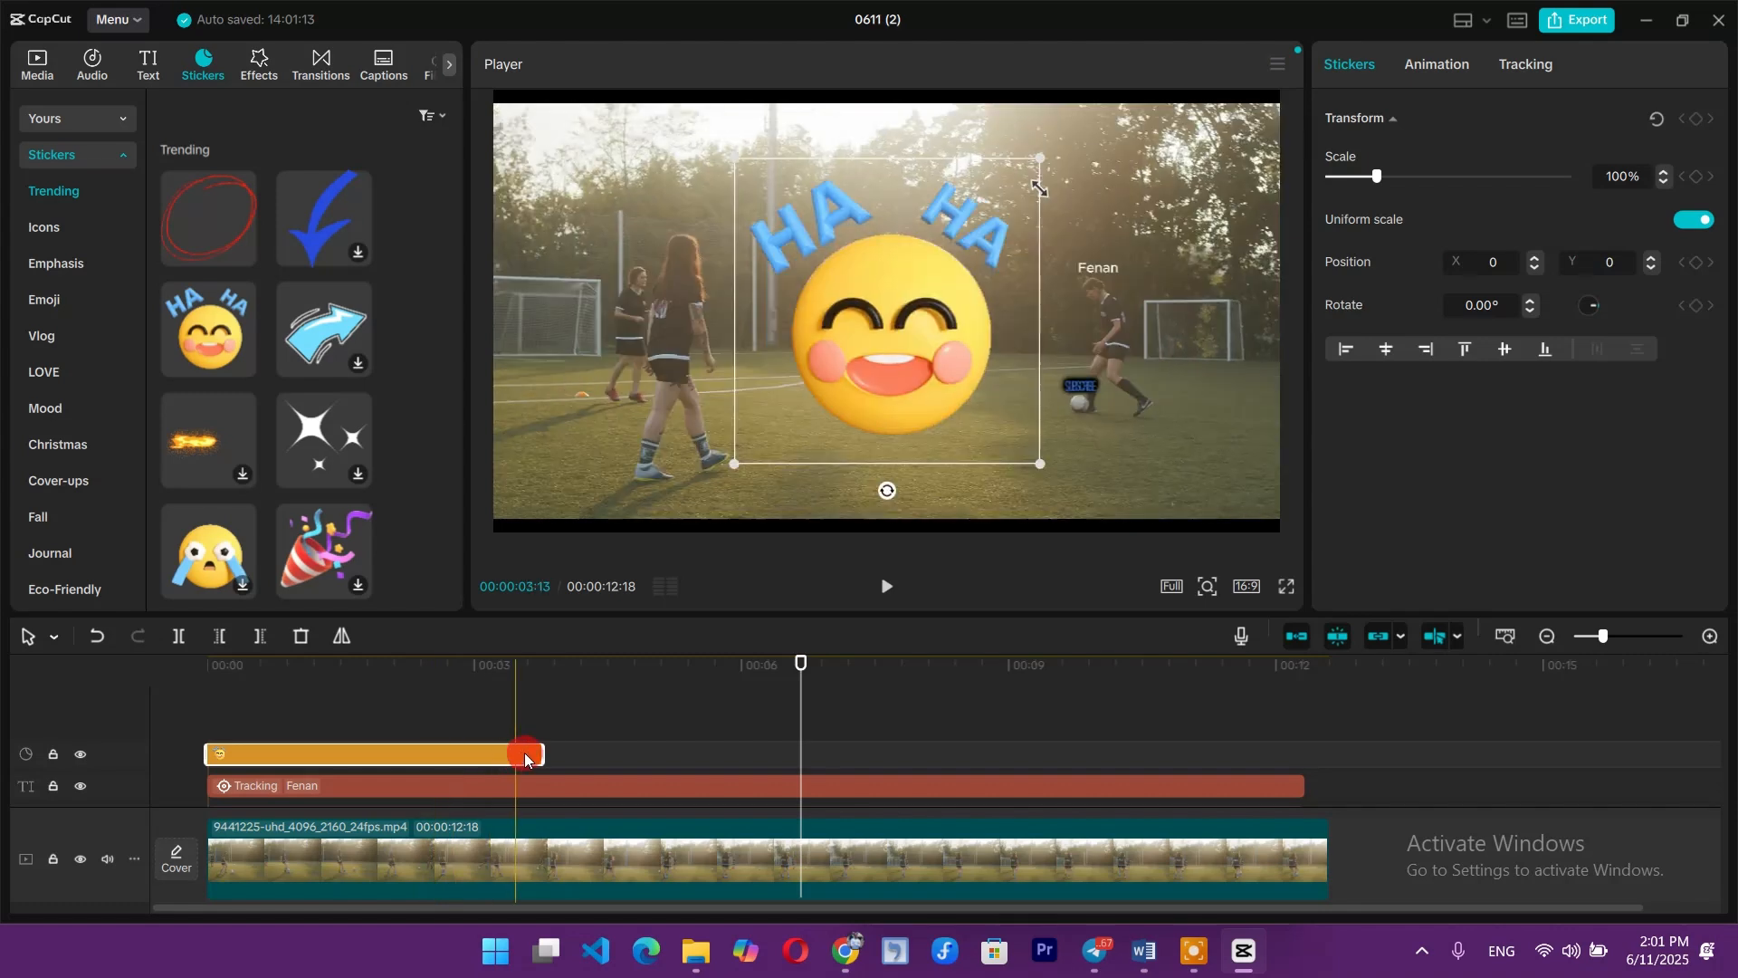
- Extend the sticker clip to the end of the name text clip and shrink the sticker to 15% above the head of the distant player kicking the ball
{"action": "left_click_drag", "start_coordinate": [541, 754], "coordinate": [1298, 755]}
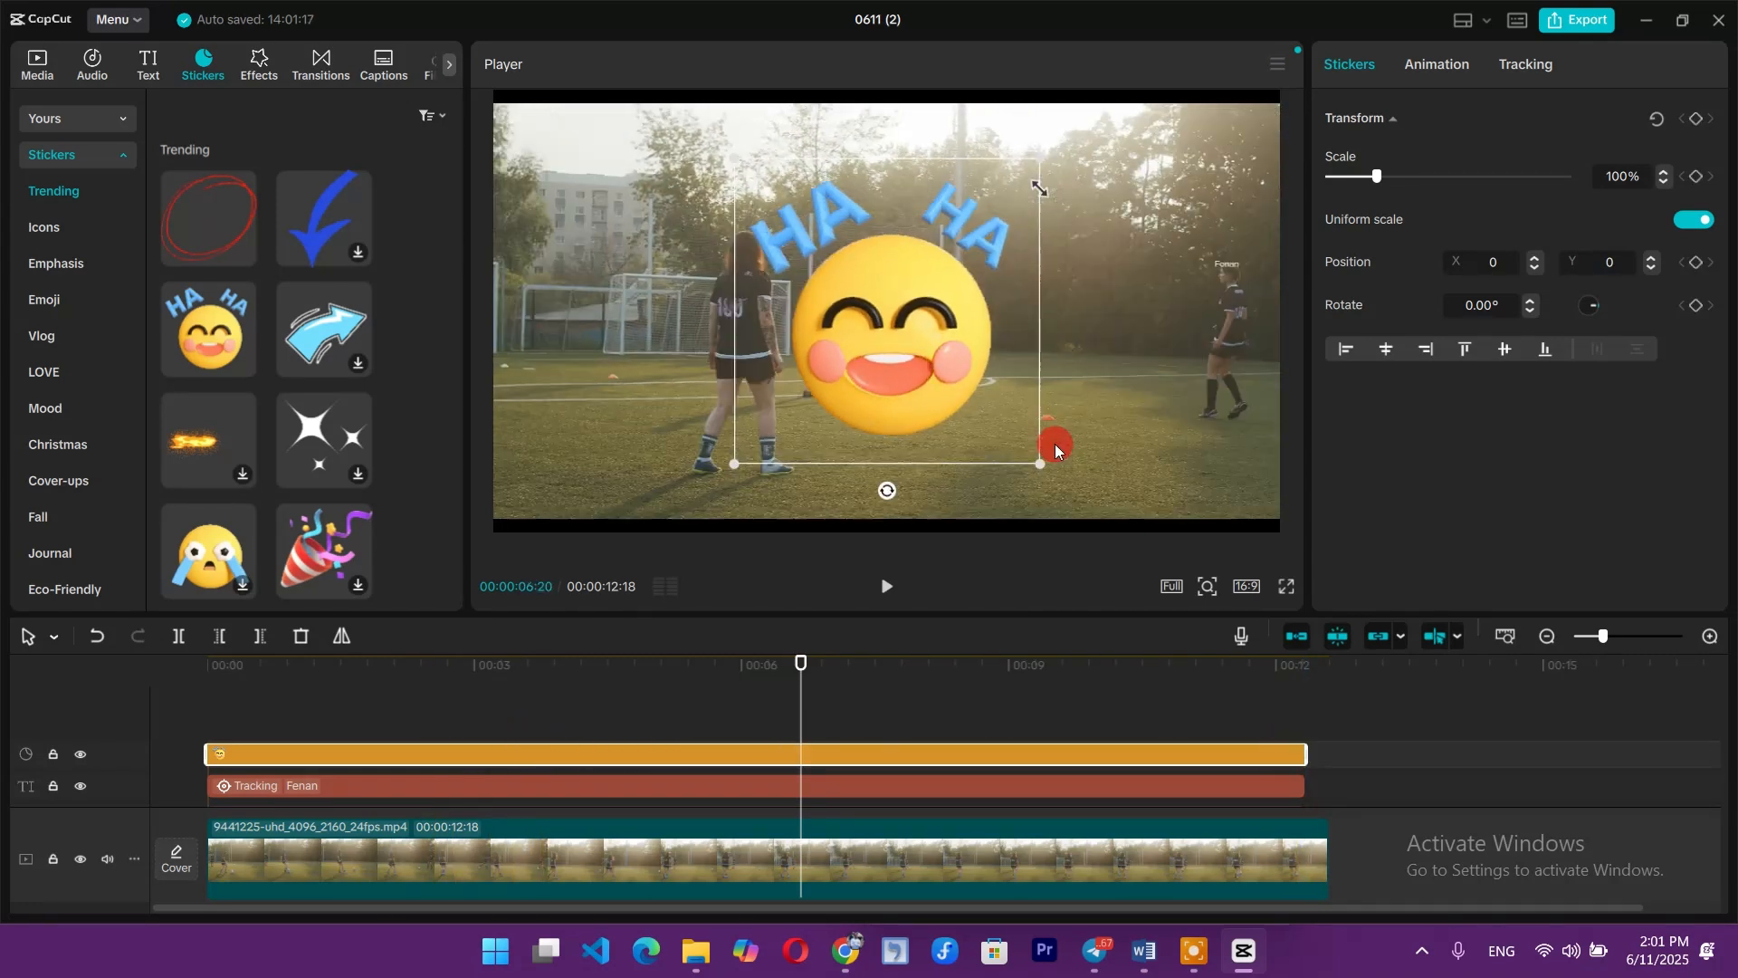
{"action": "left_click_drag", "start_coordinate": [1045, 472], "coordinate": [808, 276]}
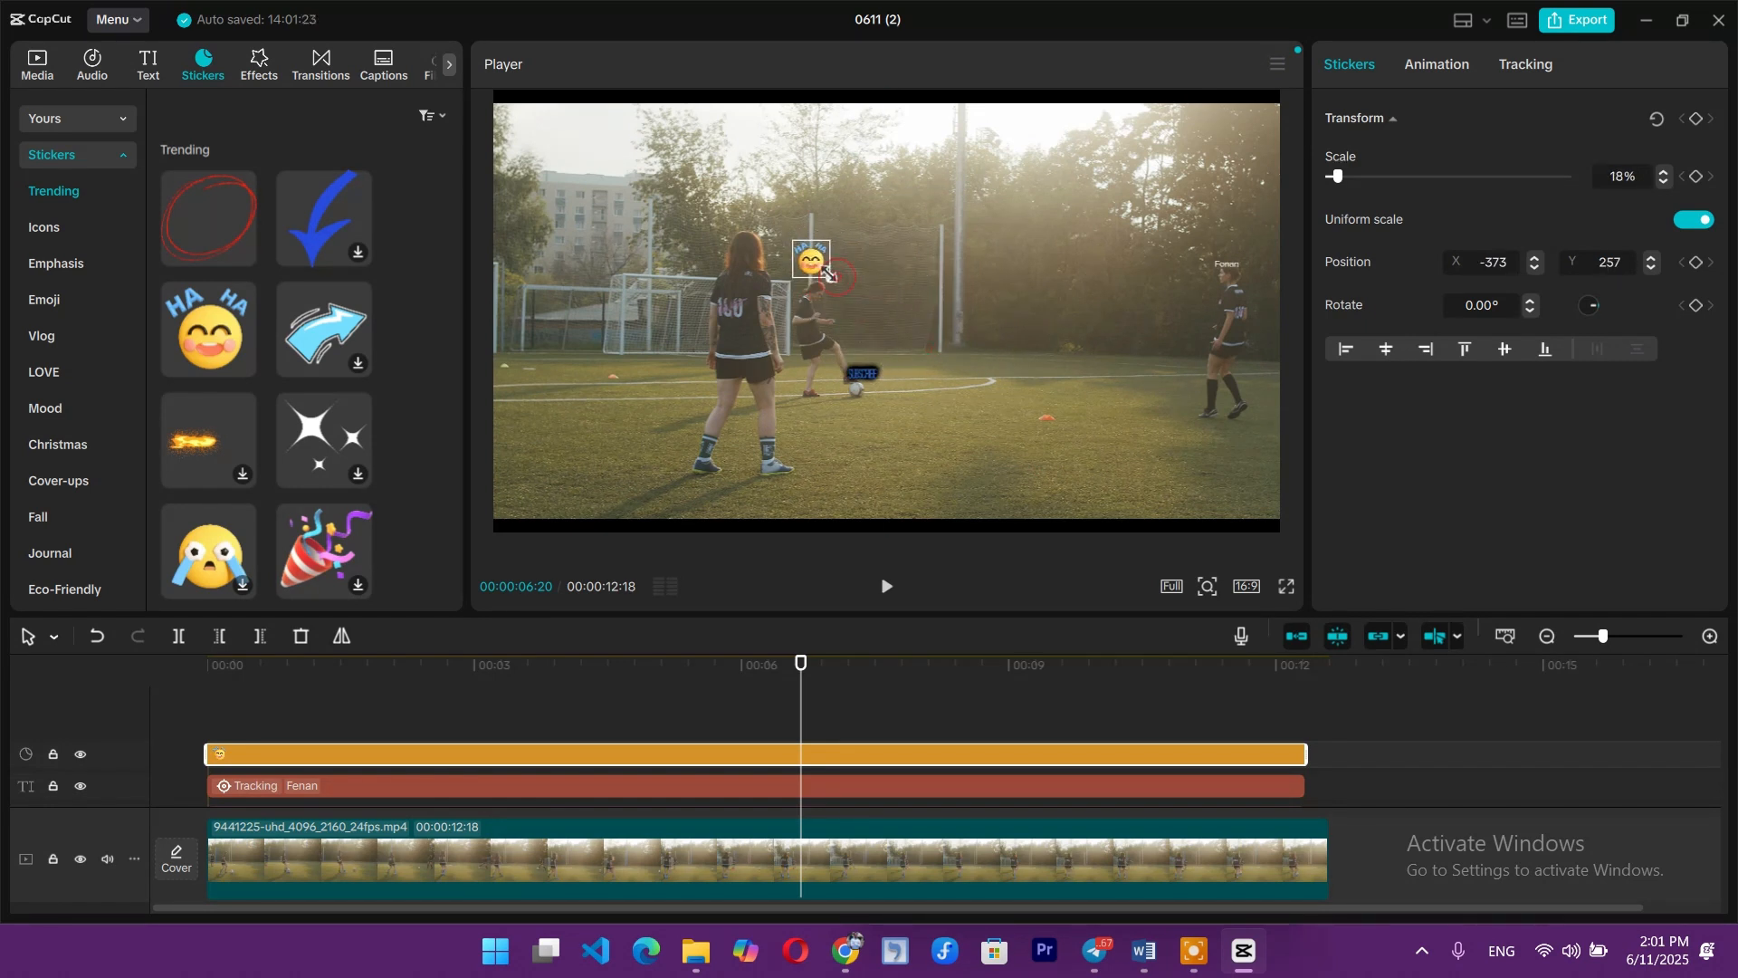
{"action": "left_click_drag", "start_coordinate": [811, 261], "coordinate": [817, 262]}
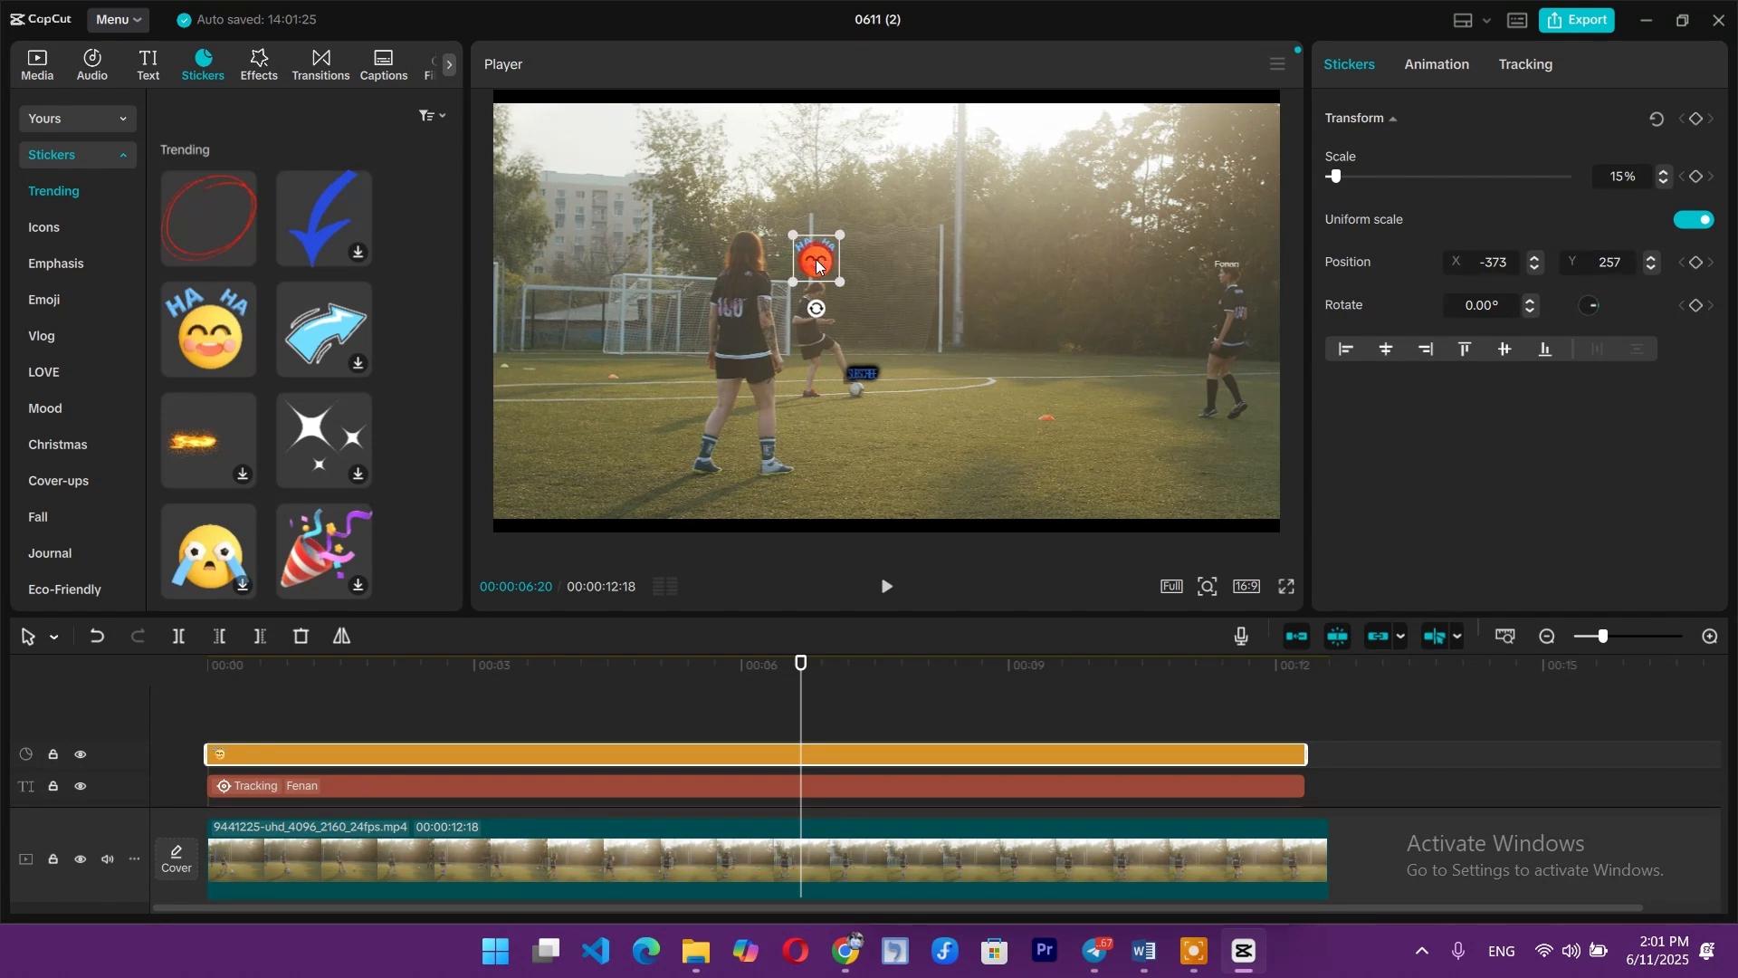
- Motion-track the sticker in both directions with a smaller tracking box placed over that distant player's head and upper body
{"action": "left_click", "coordinate": [1530, 69]}
{"action": "left_click", "coordinate": [1452, 193]}
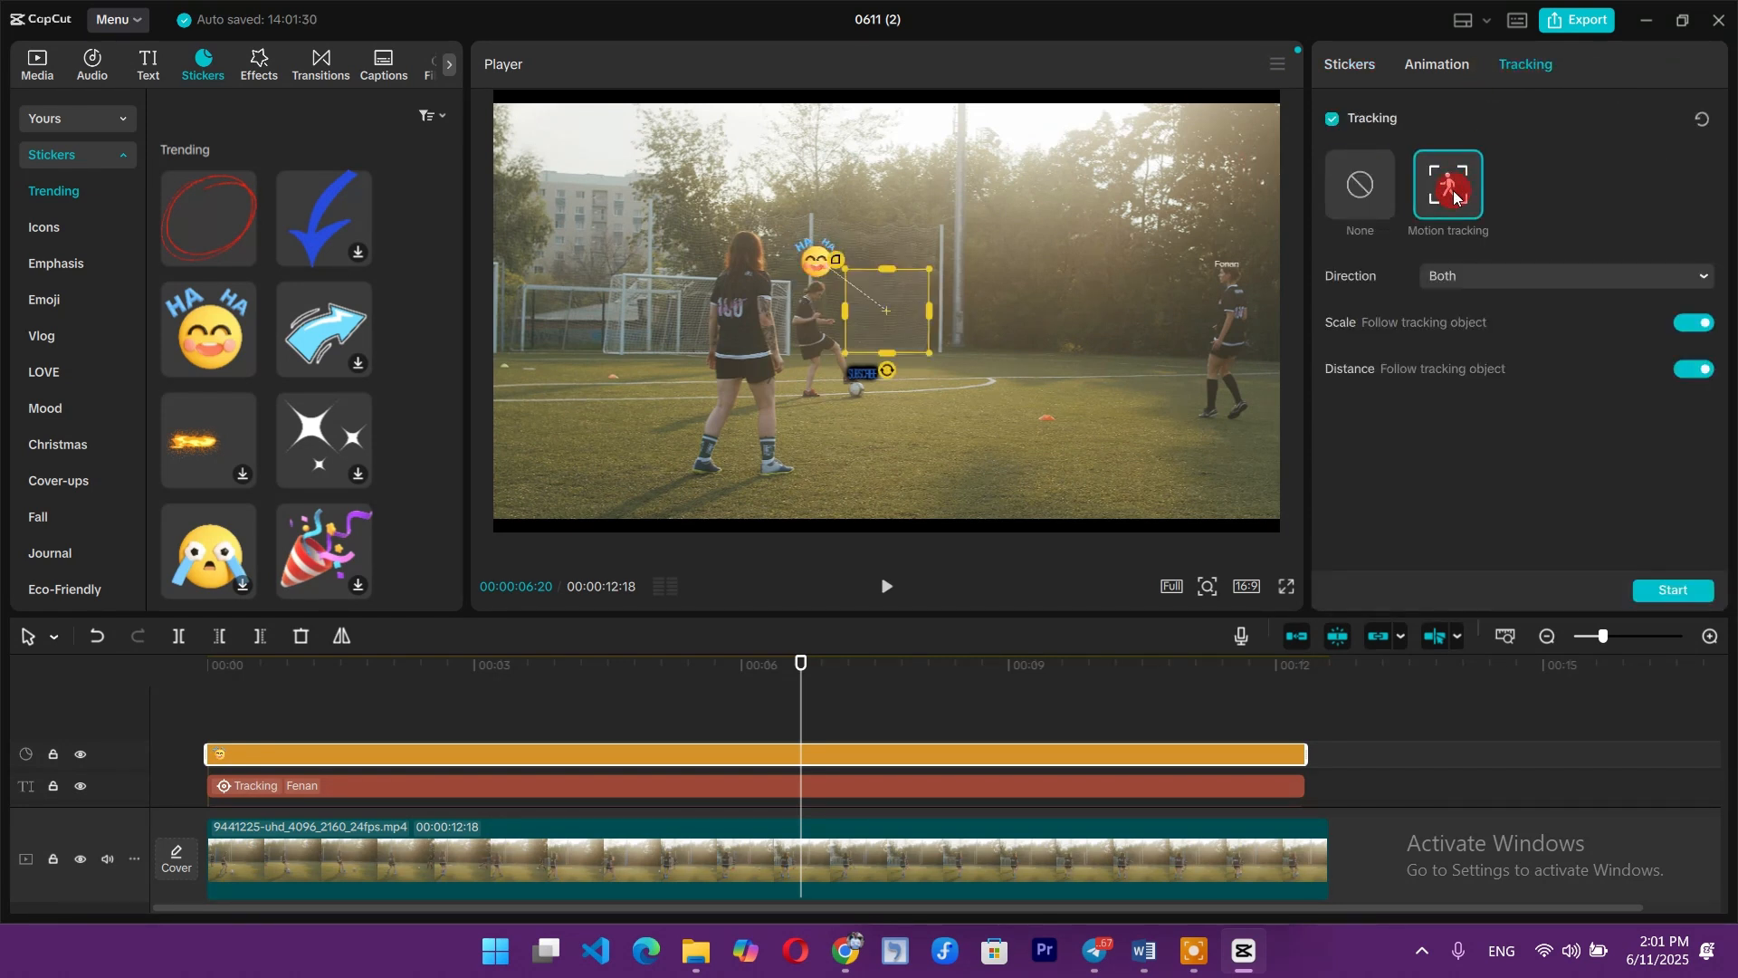
{"action": "left_click_drag", "start_coordinate": [932, 351], "coordinate": [813, 281]}
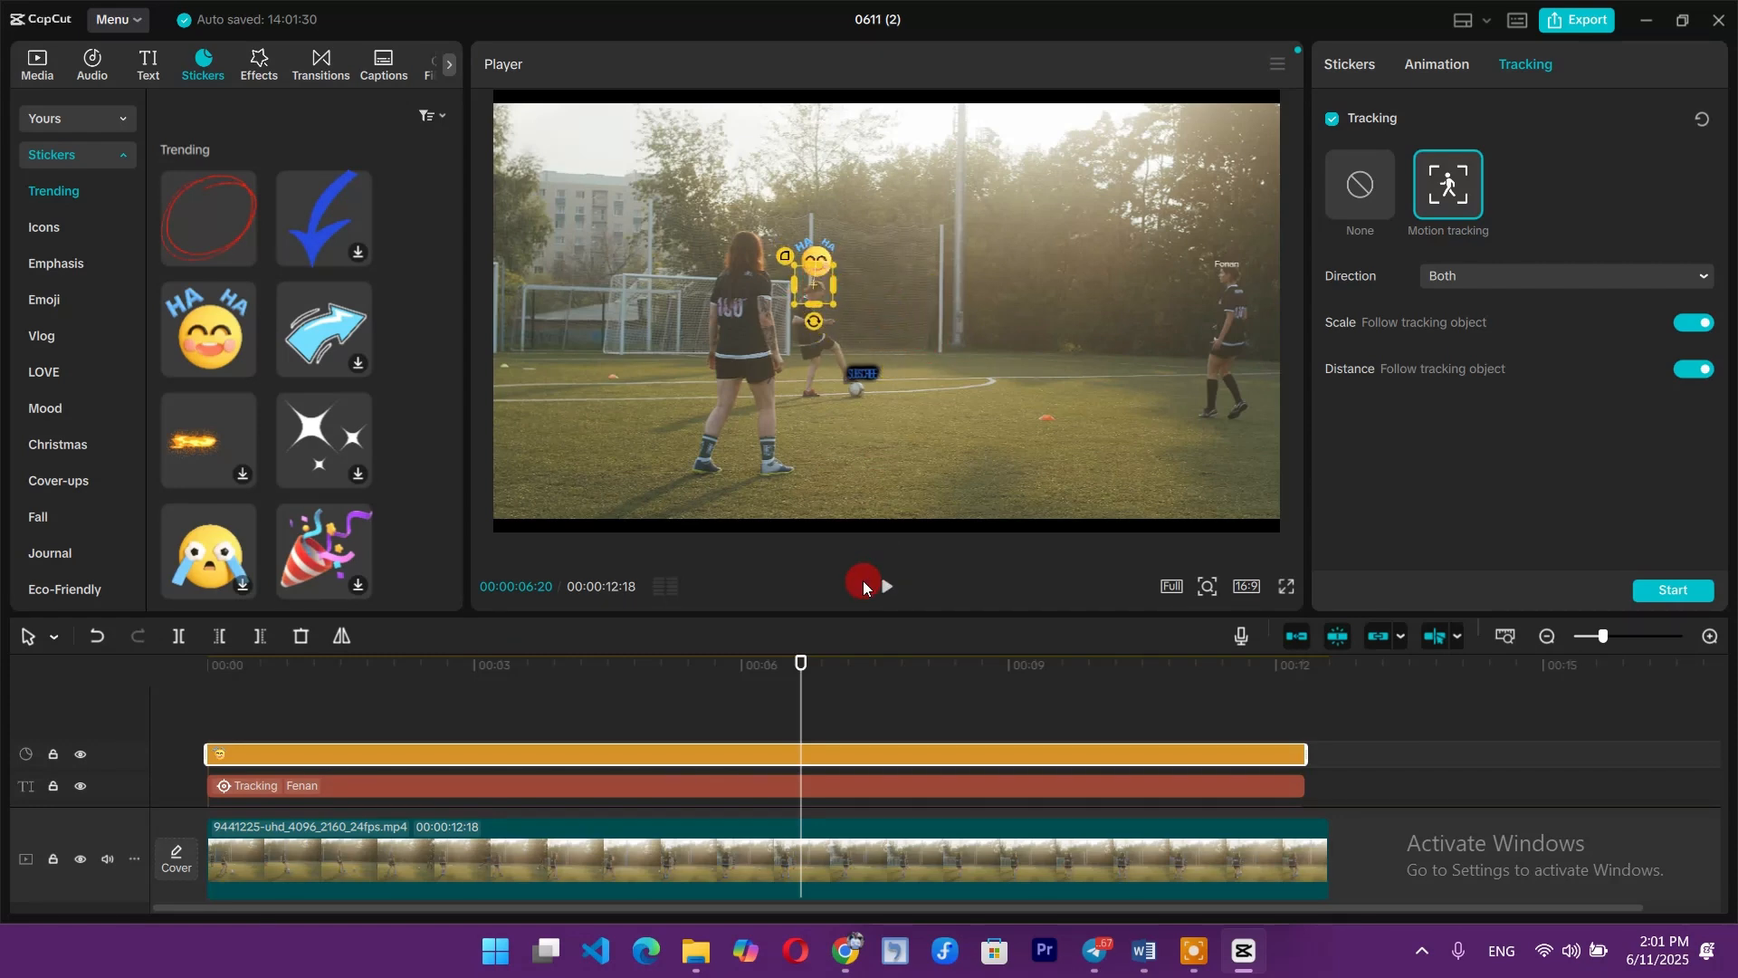
{"action": "left_click", "coordinate": [1682, 590]}
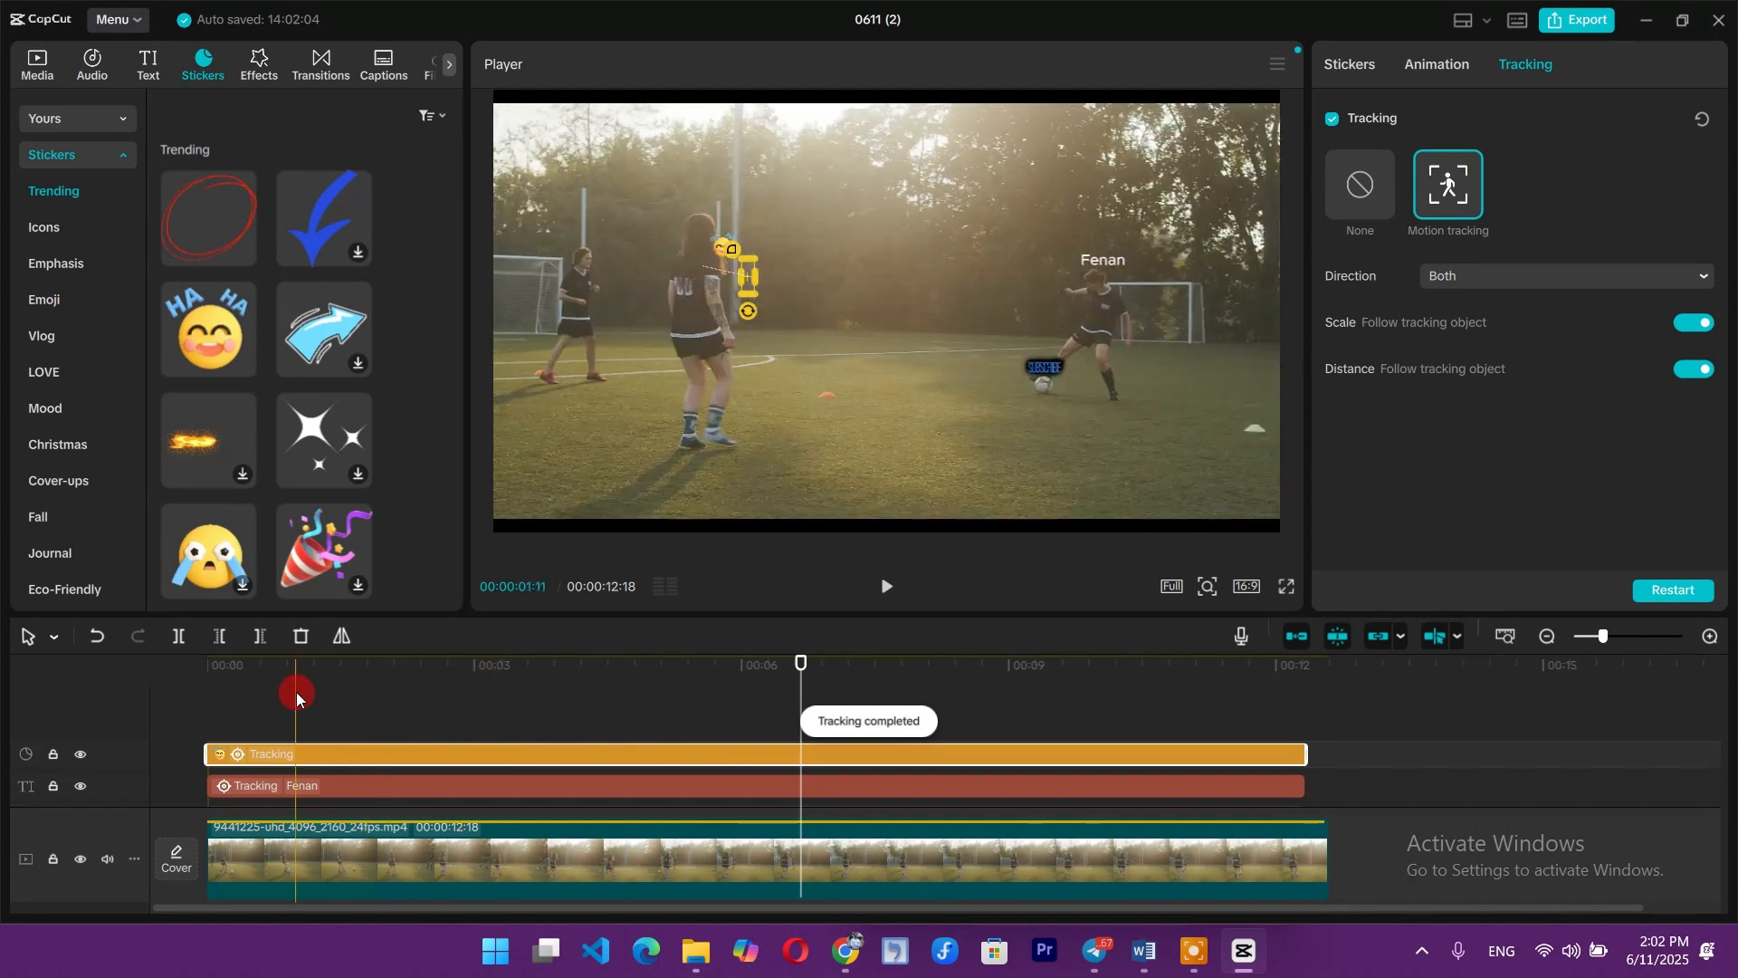
- Play and scrub through the clip to examine how the sticker, name and Subscribe text follow their targets
{"action": "left_click_drag", "start_coordinate": [296, 691], "coordinate": [121, 692]}
{"action": "key", "text": "space"}
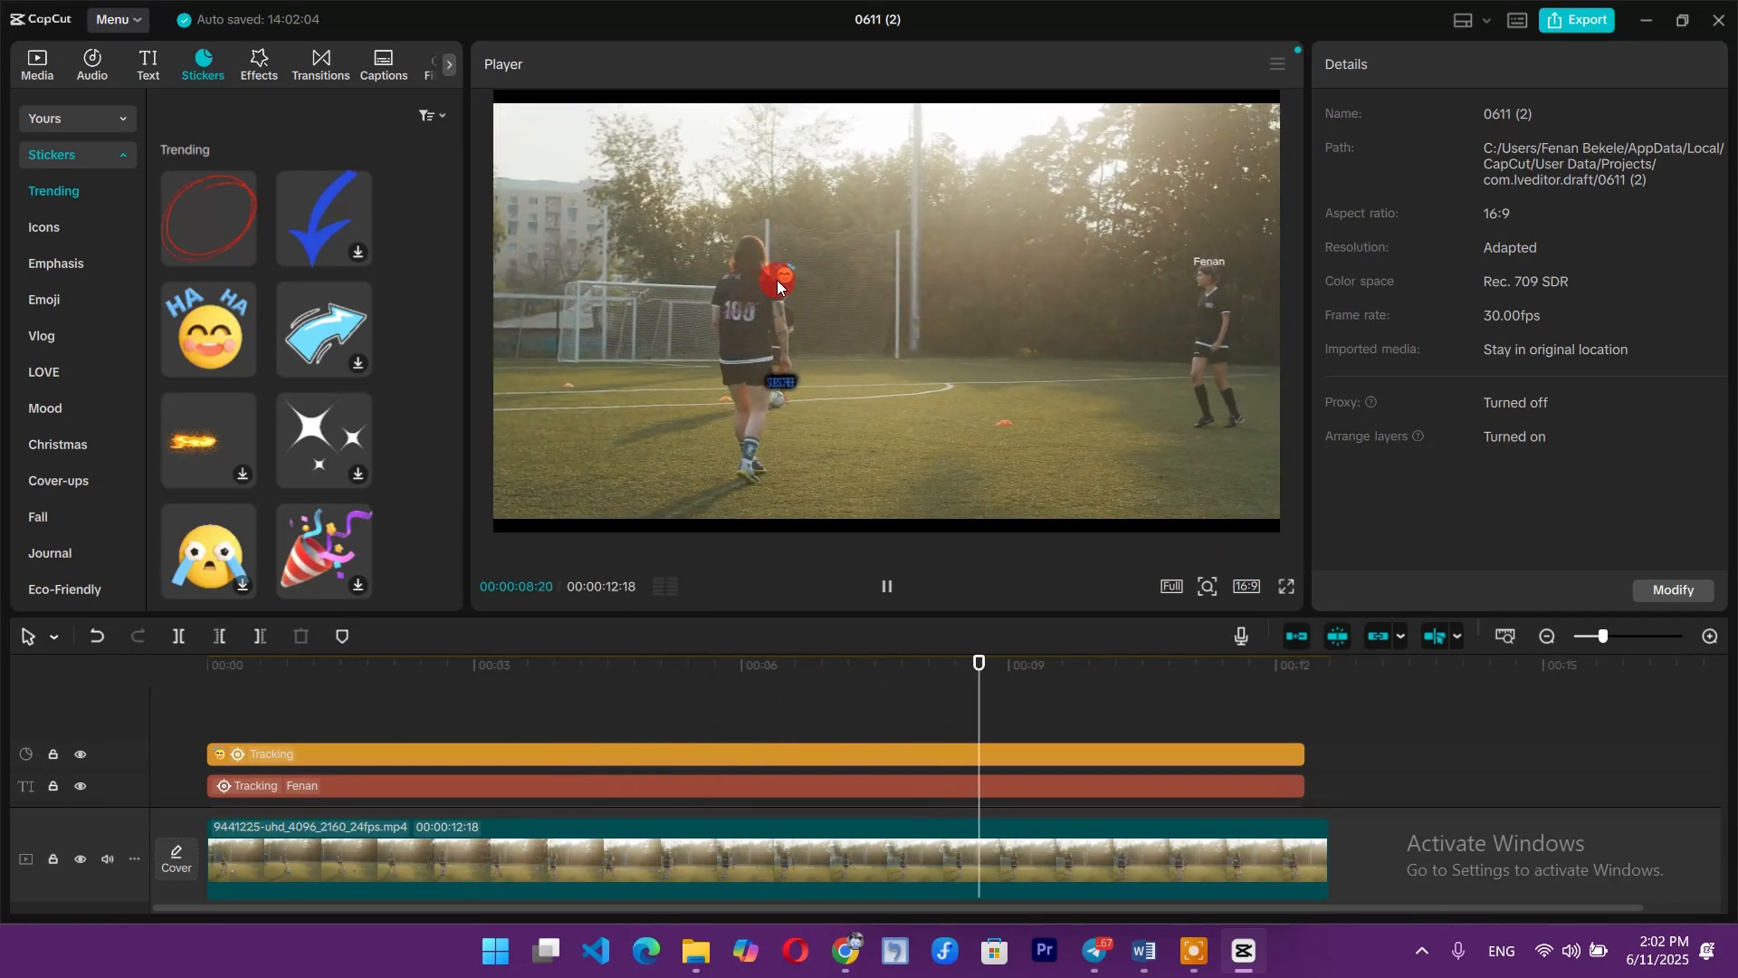
{"action": "key", "text": "space"}
{"action": "left_click", "coordinate": [866, 753]}
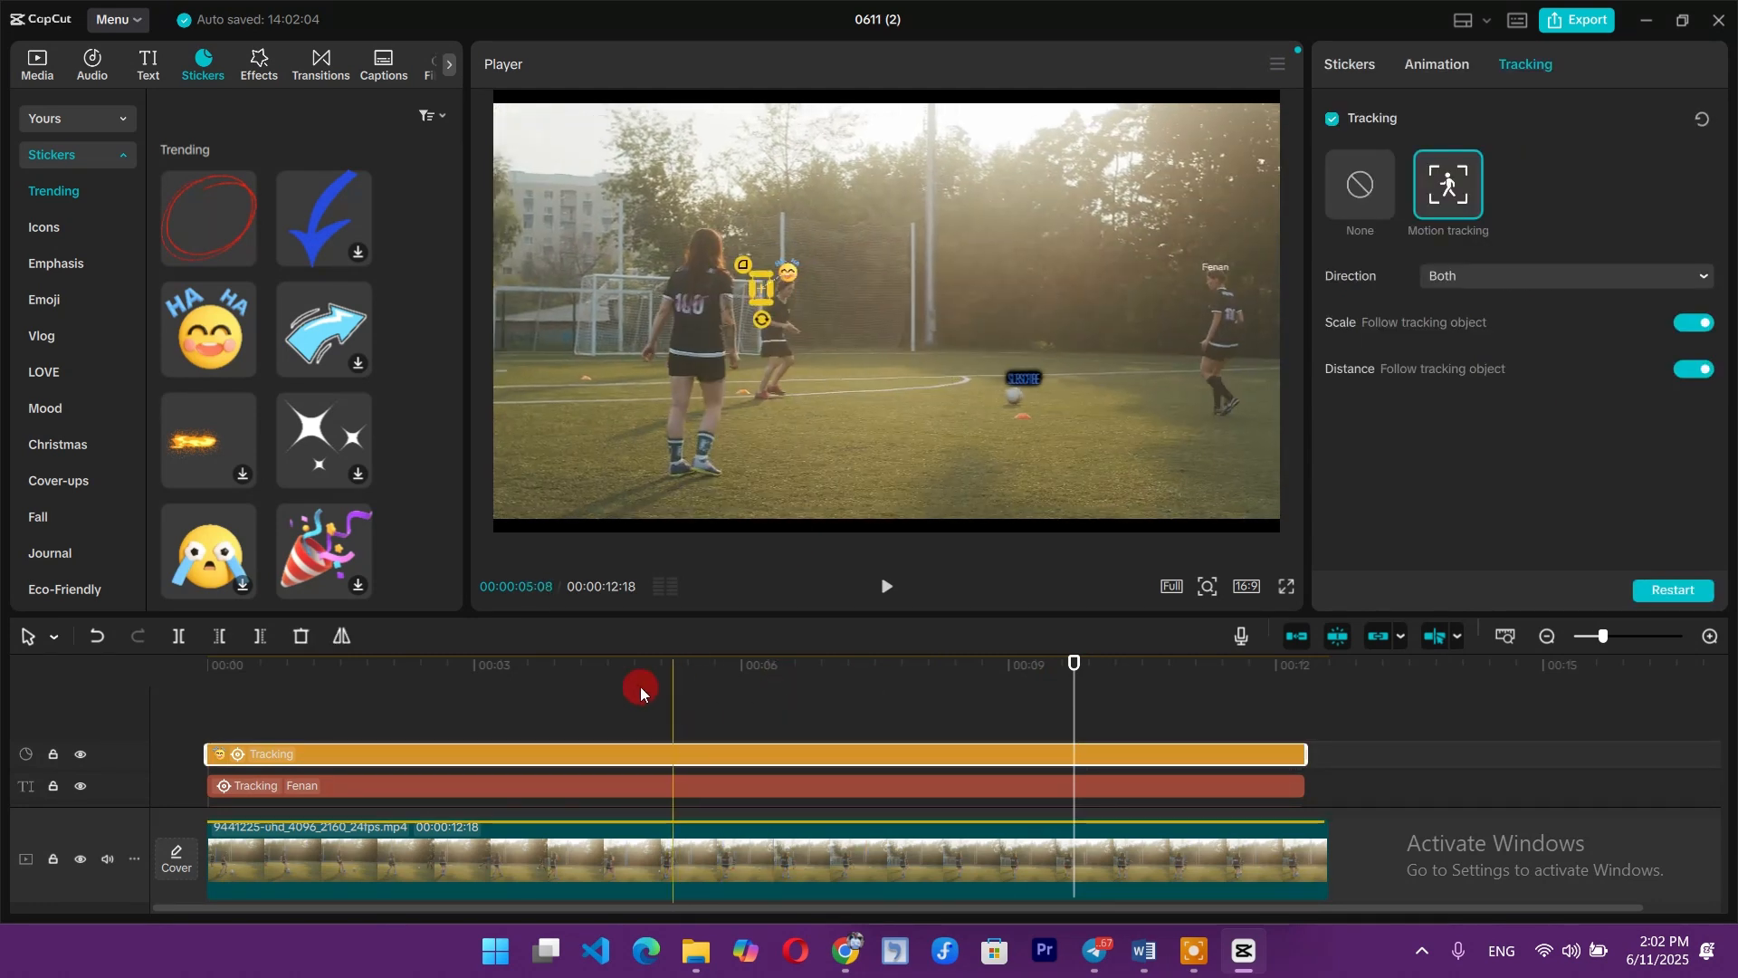
{"action": "left_click", "coordinate": [649, 685]}
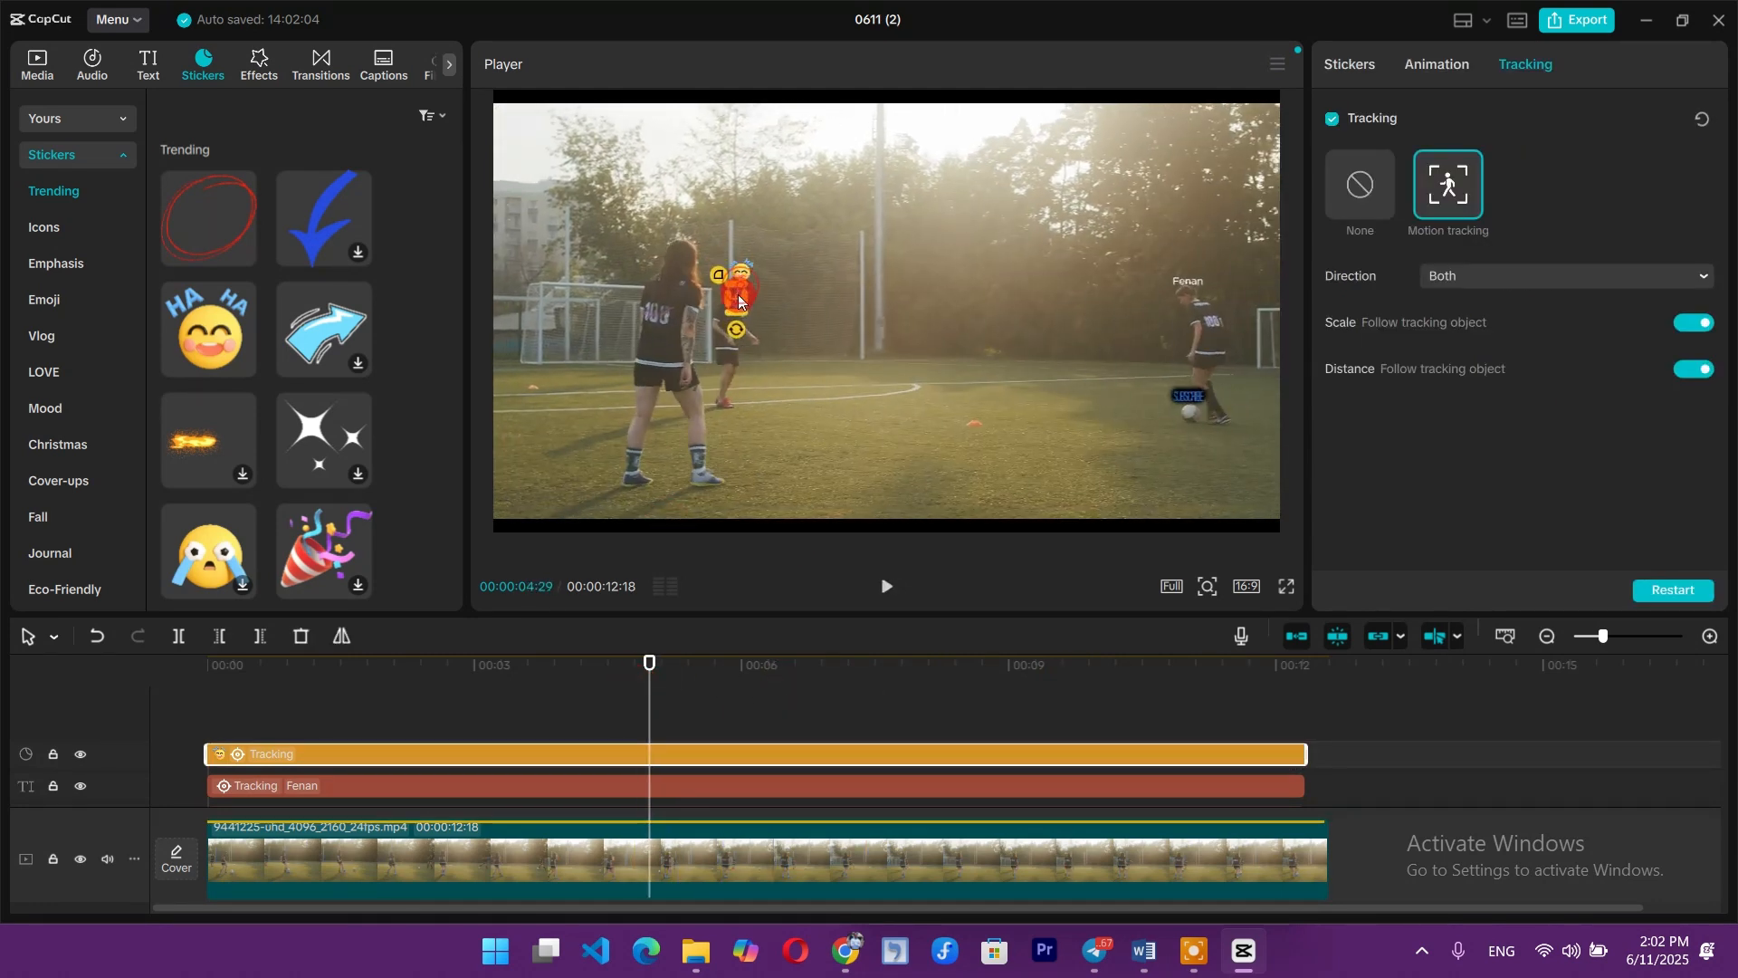
{"action": "left_click_drag", "start_coordinate": [620, 690], "coordinate": [213, 690]}
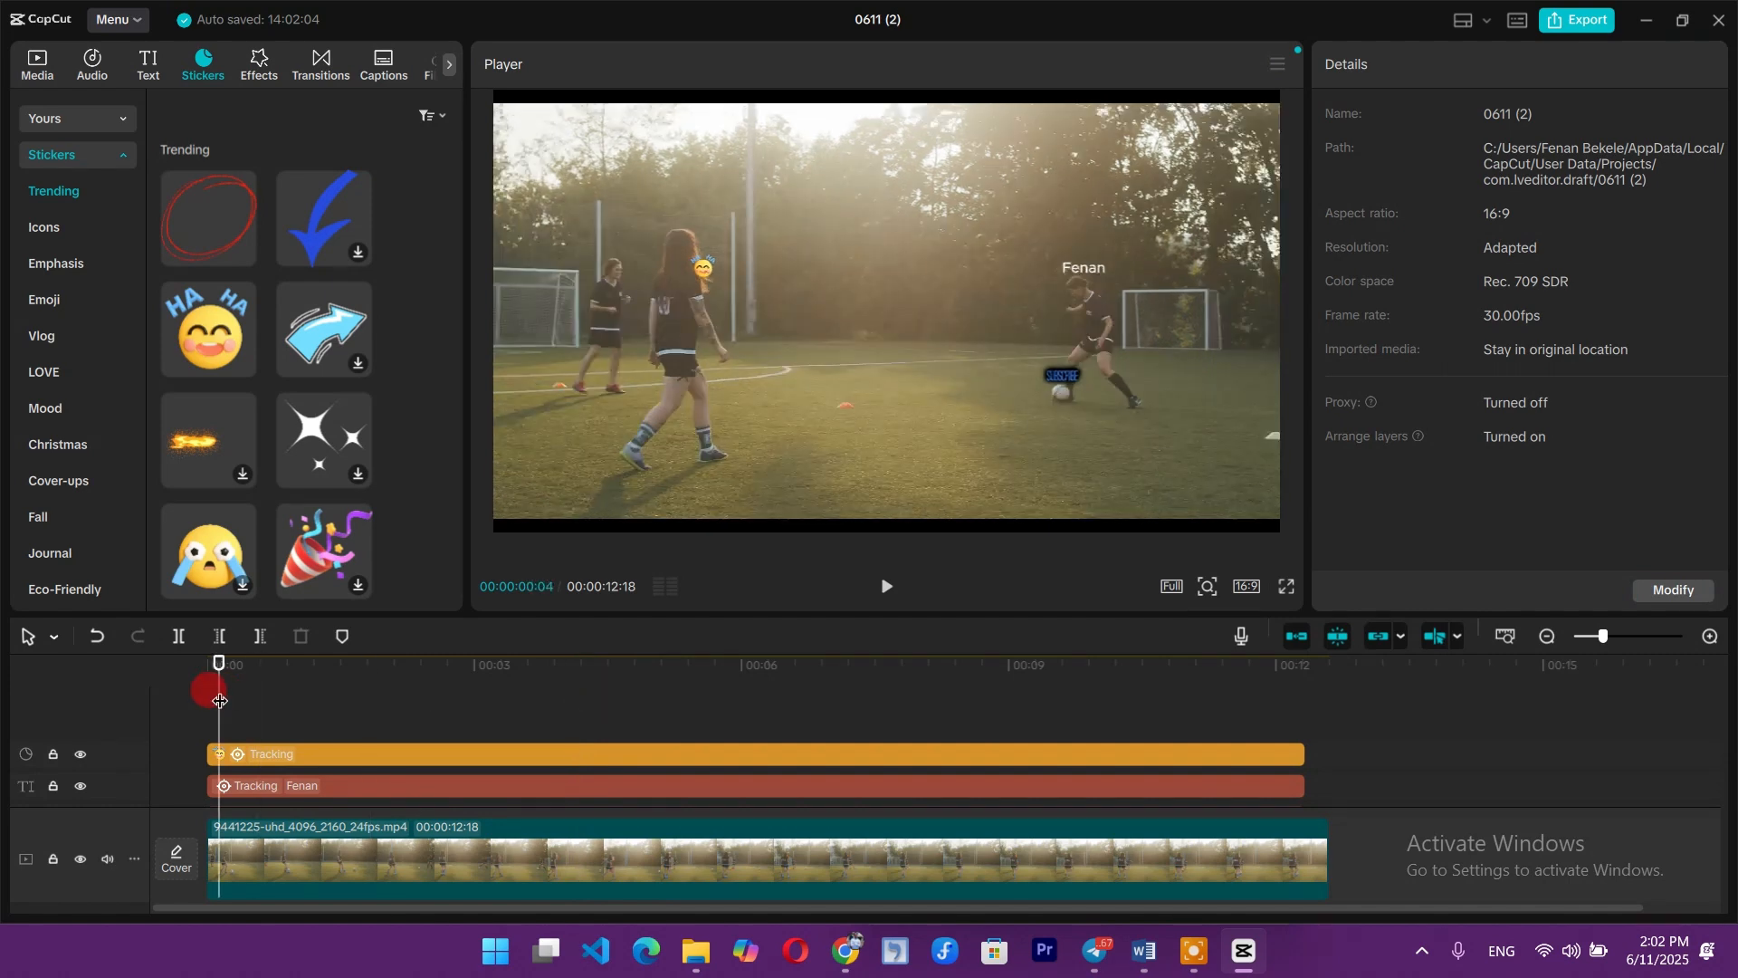
{"action": "key", "text": "space"}
{"action": "left_click", "coordinate": [481, 701]}
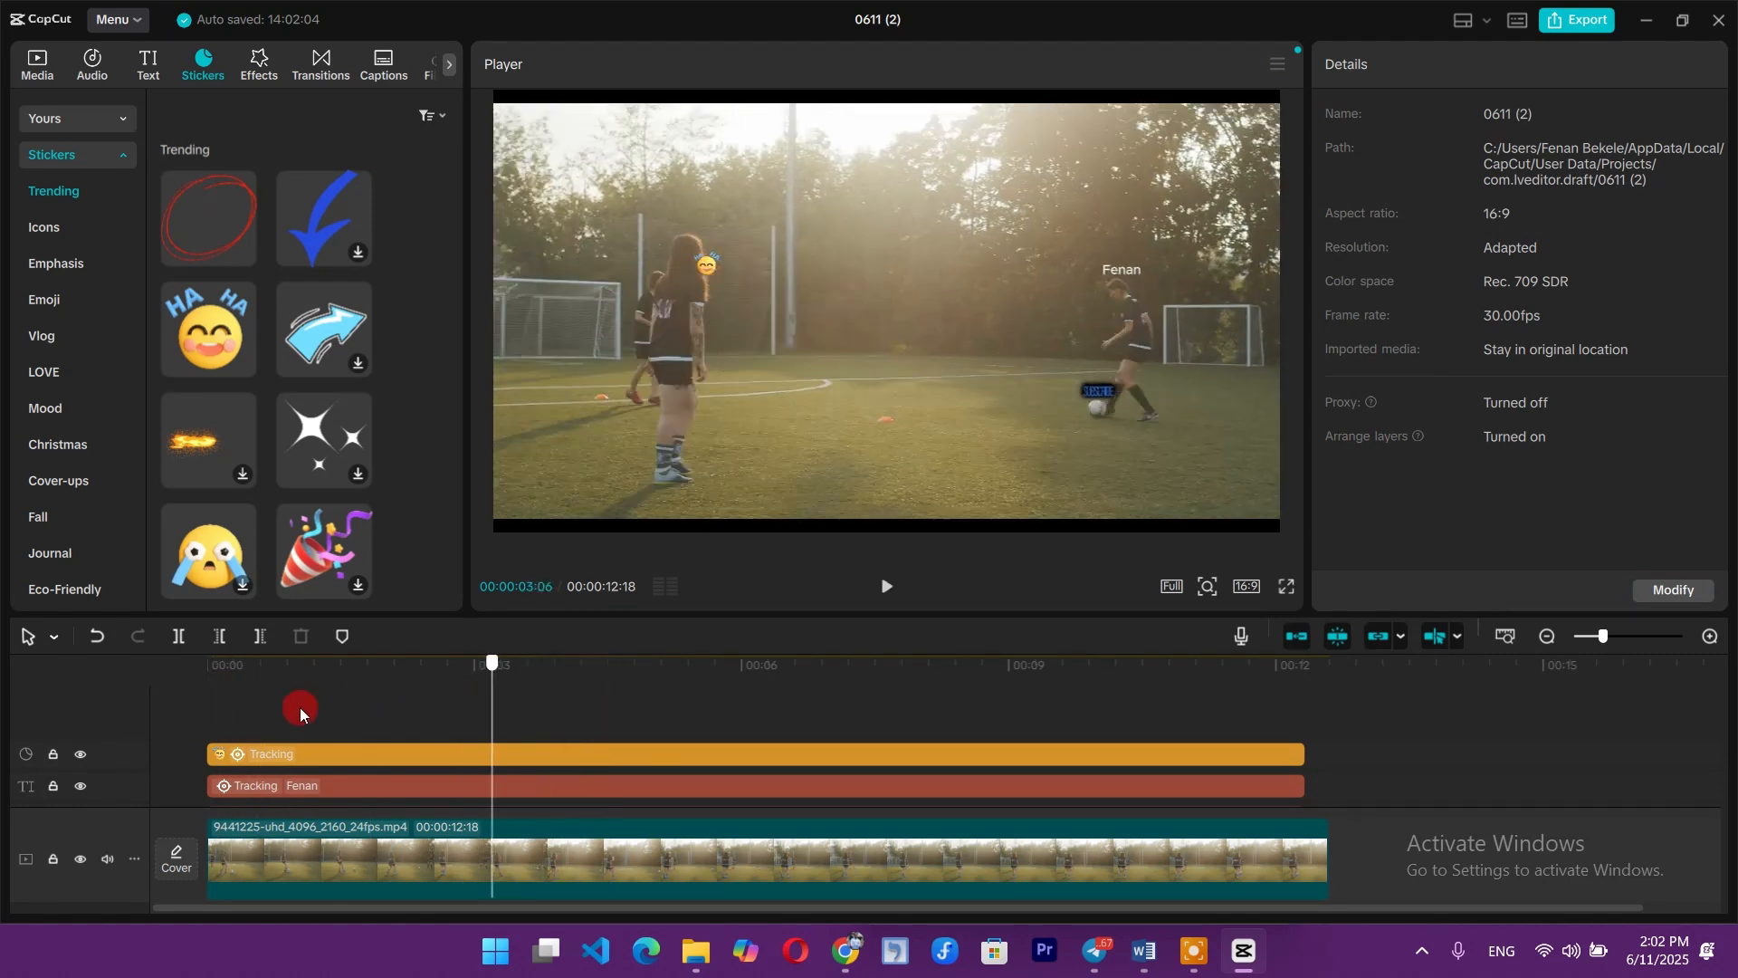
{"action": "left_click", "coordinate": [299, 715]}
{"action": "left_click_drag", "start_coordinate": [369, 710], "coordinate": [1358, 702]}
{"action": "left_click", "coordinate": [435, 860]}
{"action": "left_click", "coordinate": [387, 728]}
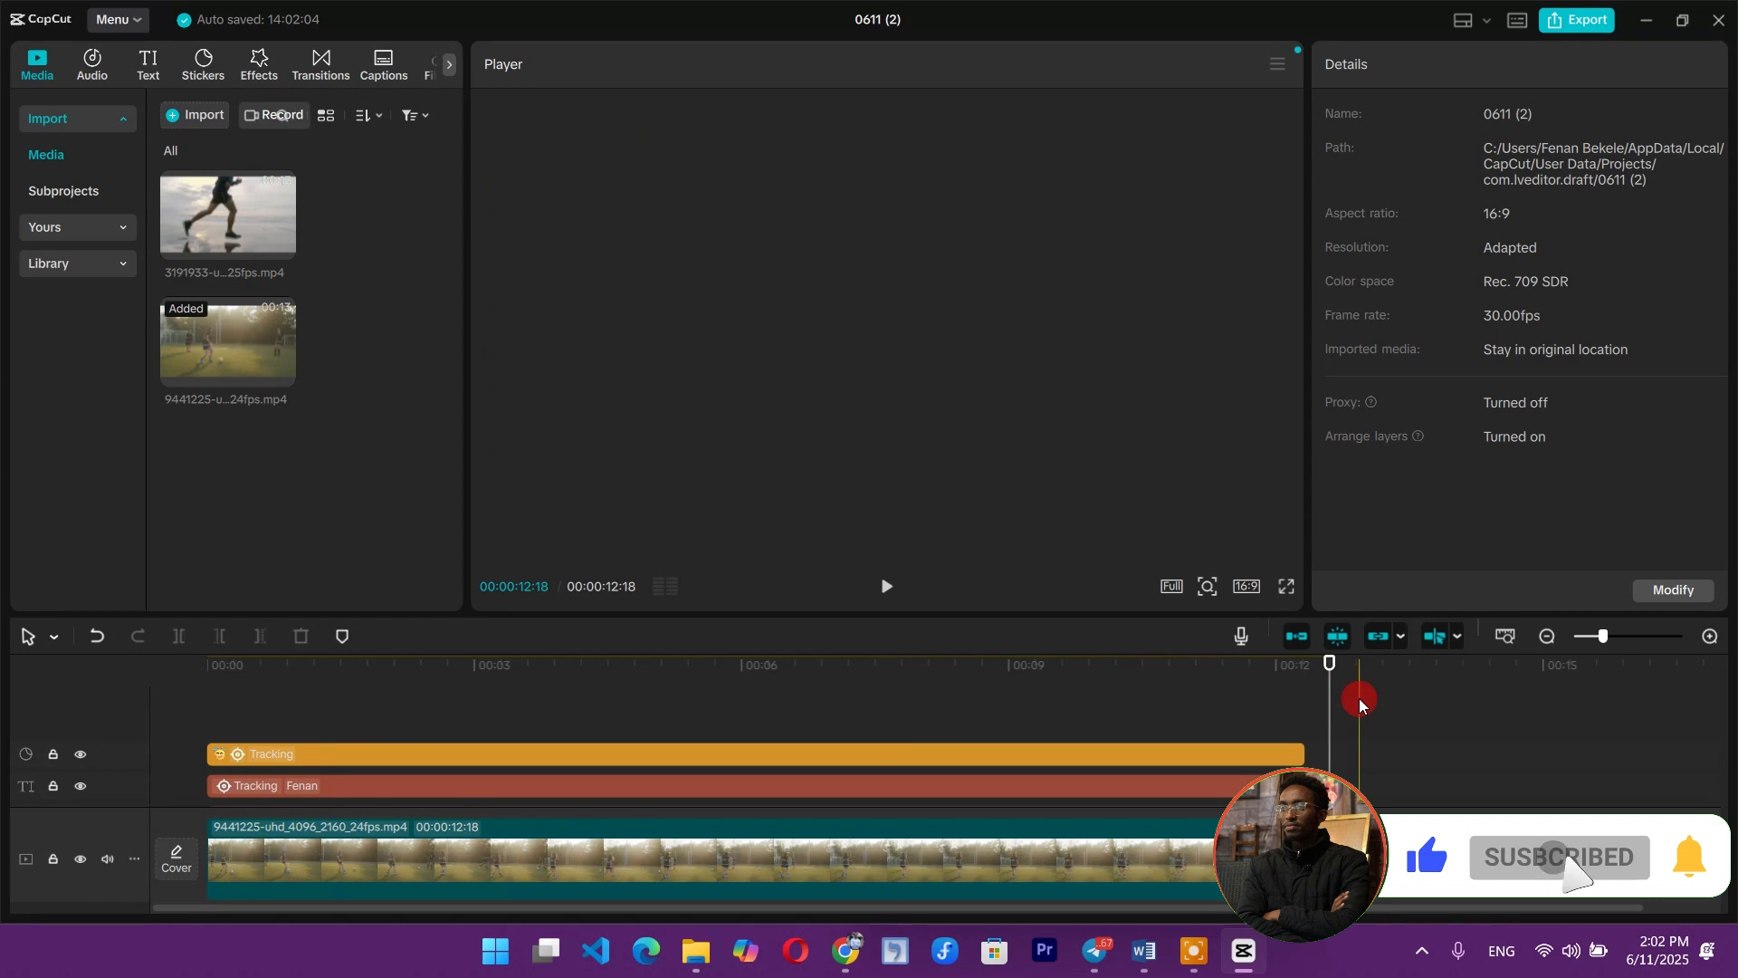